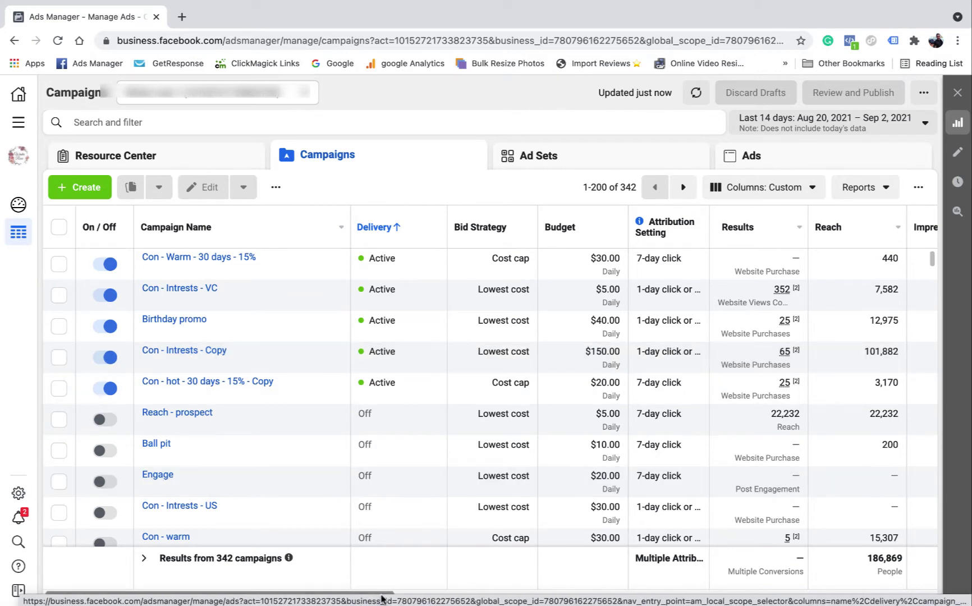
# - Select the Con - Intrests - Copy campaign, then its JB and Parents ad sets, and list their ads
pyautogui.moveTo(381, 600); pyautogui.dragTo(476, 597)
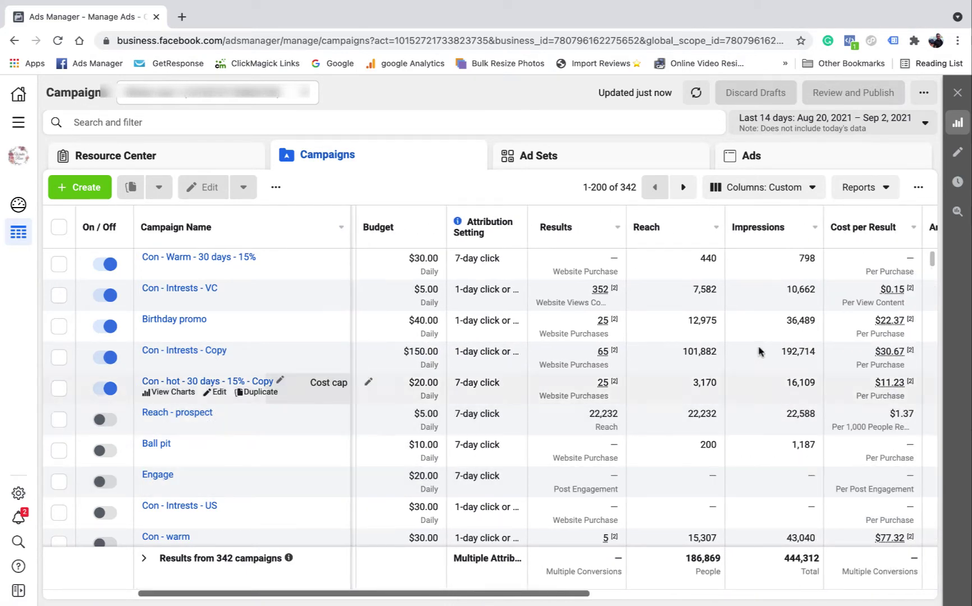
pyautogui.moveTo(895, 384)
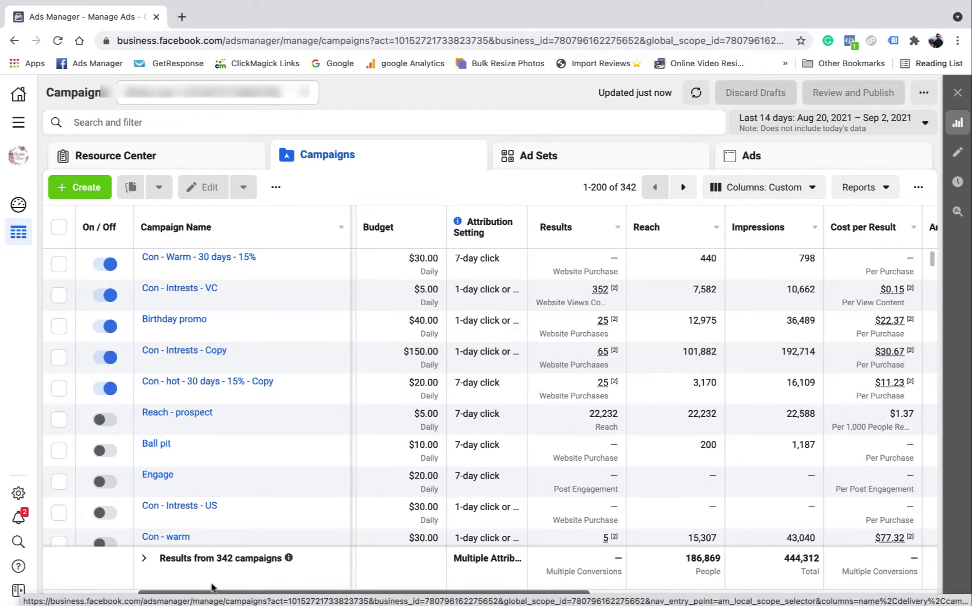
pyautogui.moveTo(225, 594); pyautogui.dragTo(84, 593)
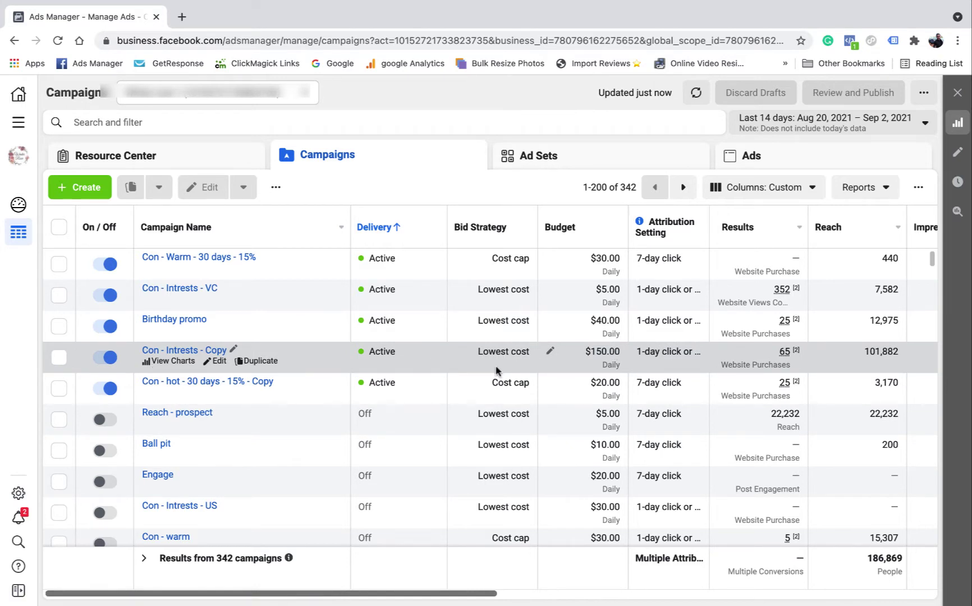
pyautogui.click(59, 358)
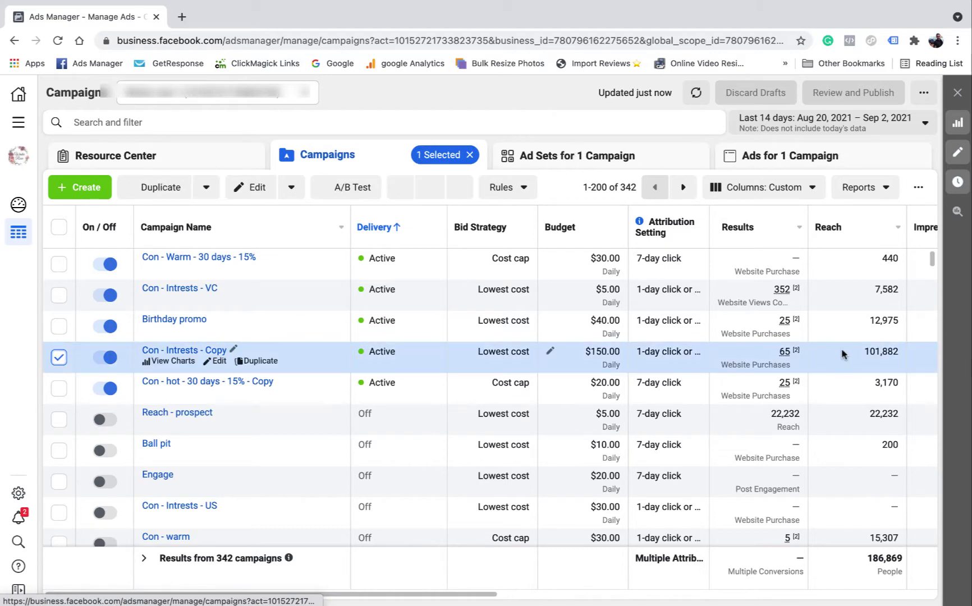
pyautogui.click(560, 157)
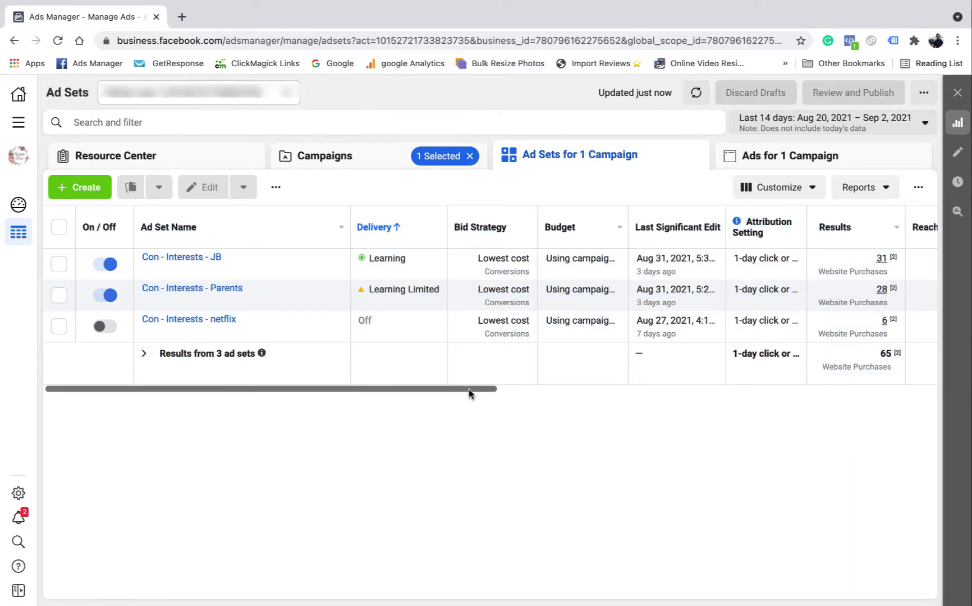
pyautogui.moveTo(469, 391); pyautogui.dragTo(612, 395)
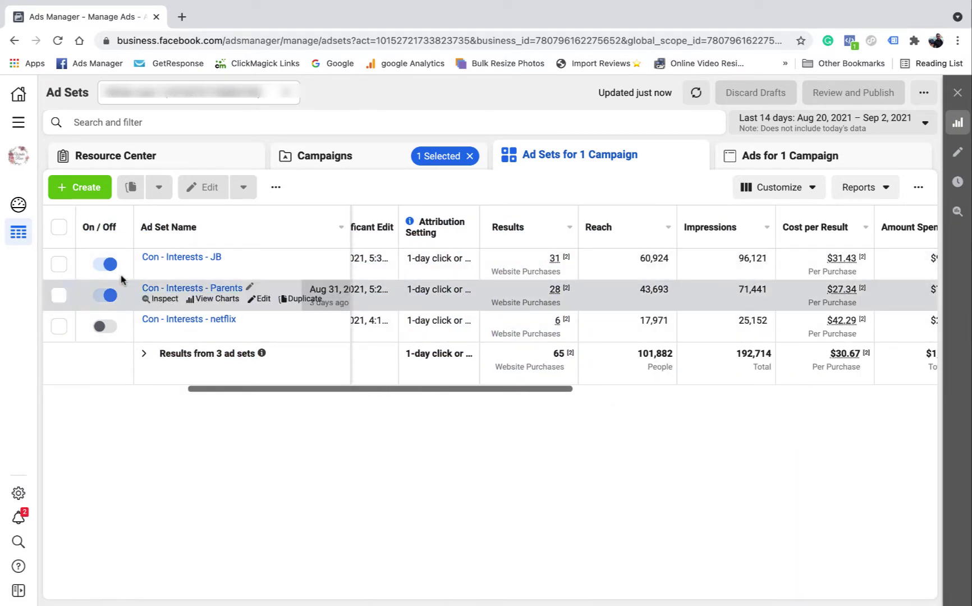
pyautogui.click(60, 266)
pyautogui.click(59, 296)
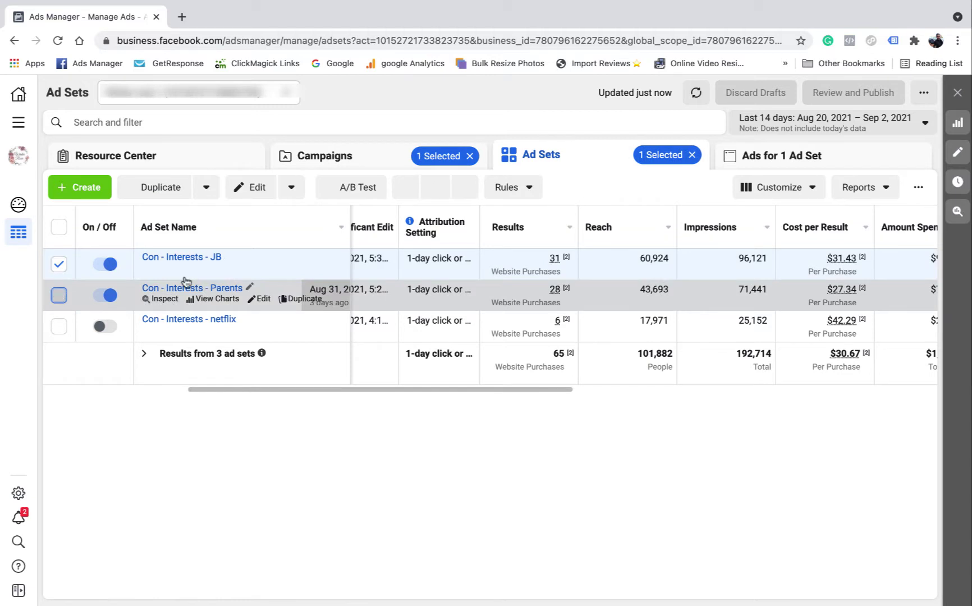
pyautogui.click(772, 158)
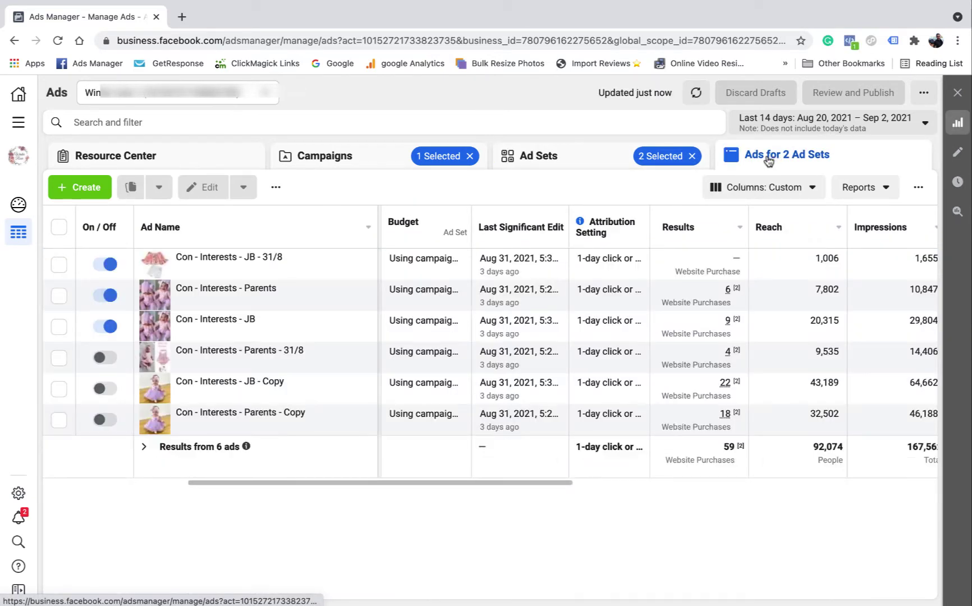
# - Duplicate the Ads Manager browser tab into a second tab
pyautogui.moveTo(471, 487); pyautogui.dragTo(507, 480)
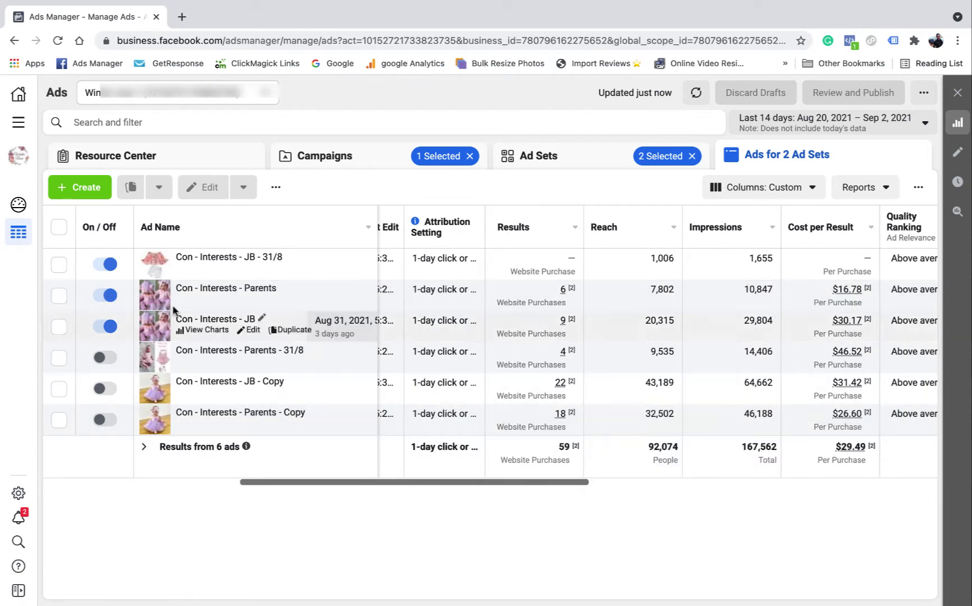
pyautogui.moveTo(864, 296)
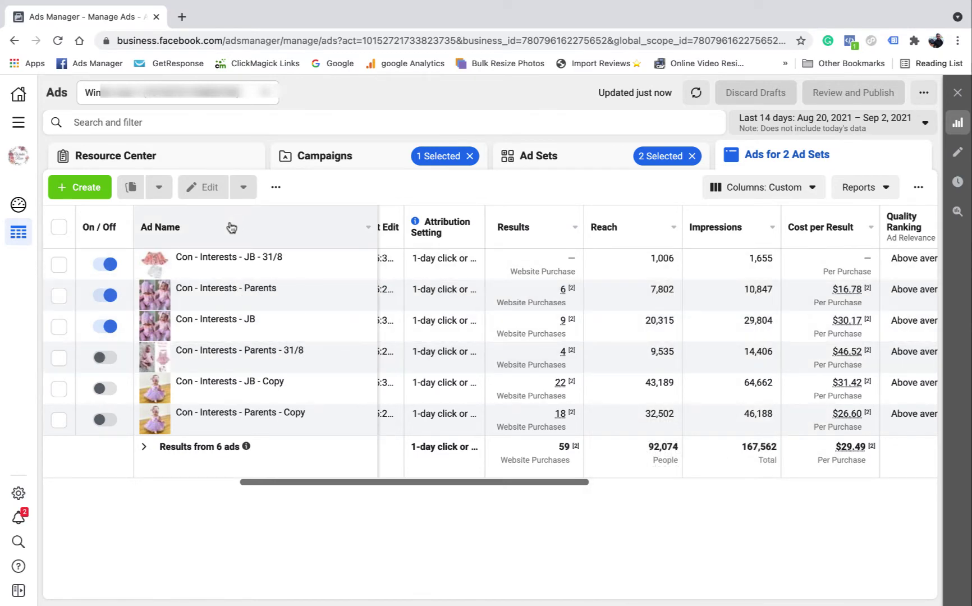
pyautogui.rightClick(93, 17)
pyautogui.click(121, 103)
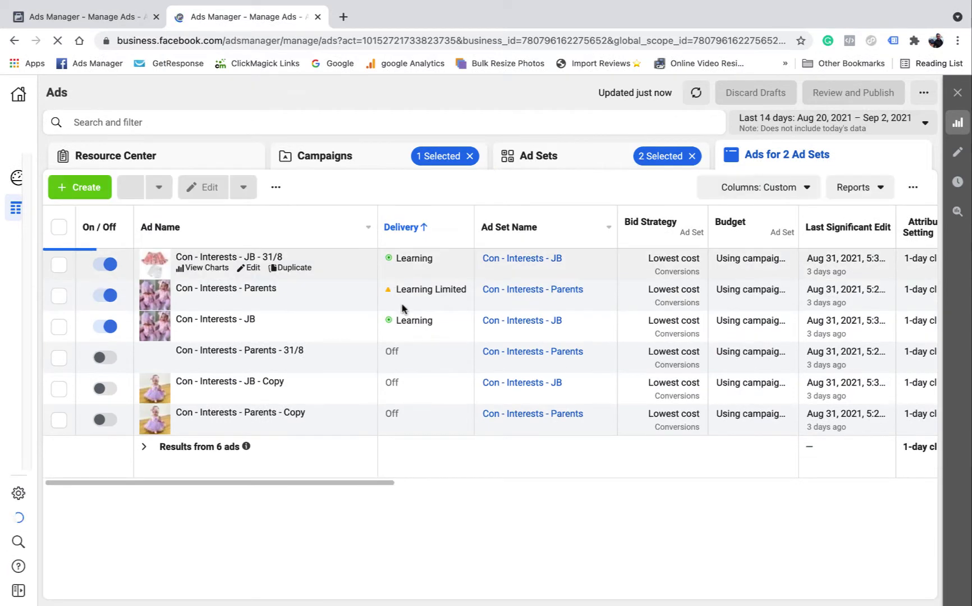
# - Open the Con - Interests - Parents ad row in the ad editor
pyautogui.moveTo(366, 490); pyautogui.dragTo(611, 494)
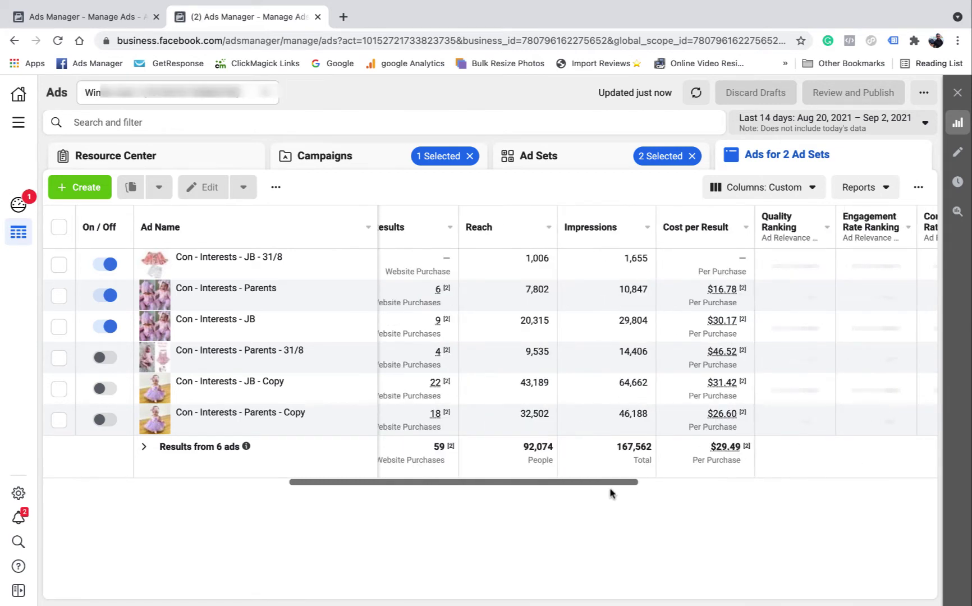
pyautogui.moveTo(199, 290)
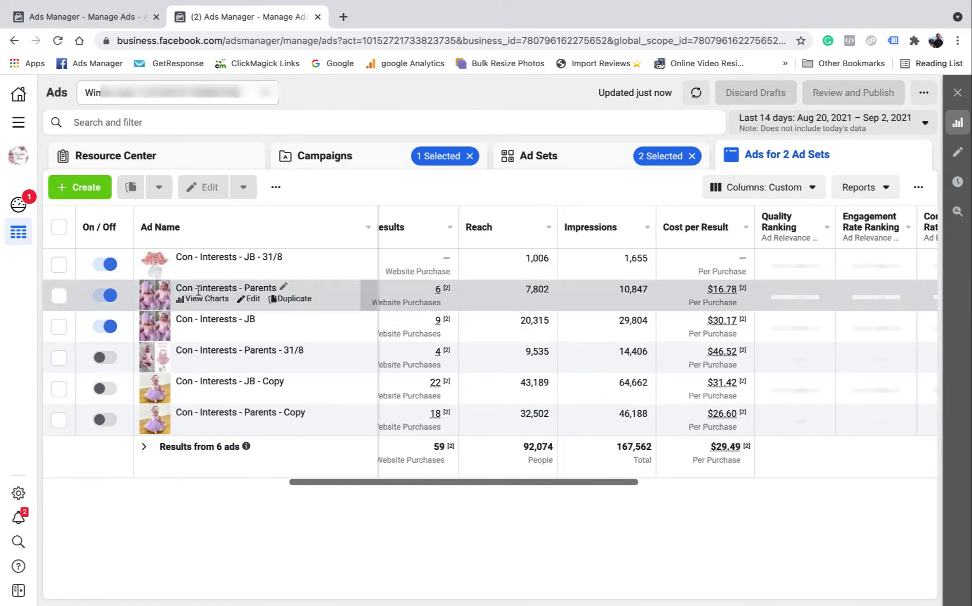
pyautogui.click(254, 300)
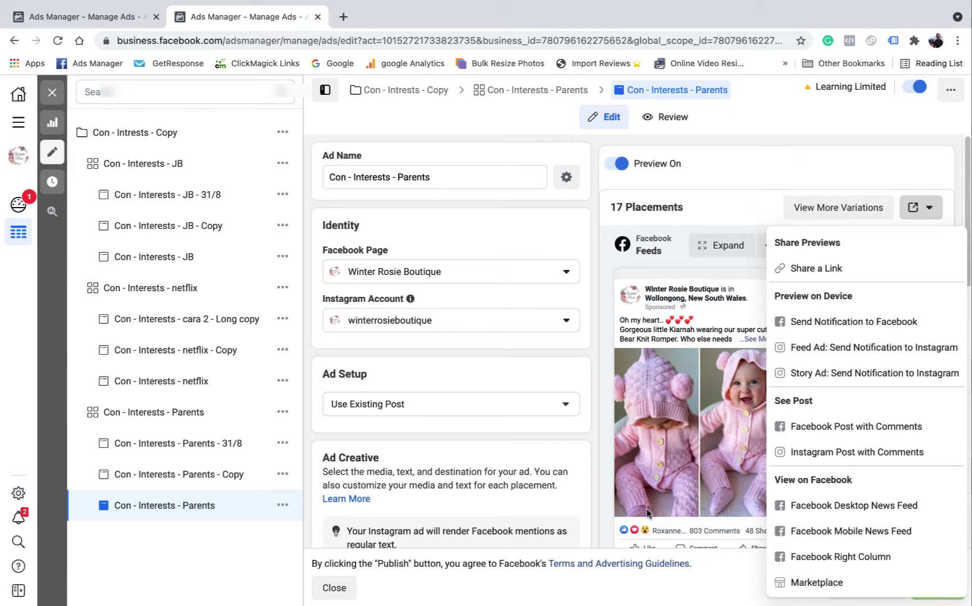
# - Open the Parents ad's Facebook post with comments, select its post ID, and return to Ads Manager
pyautogui.click(749, 180)
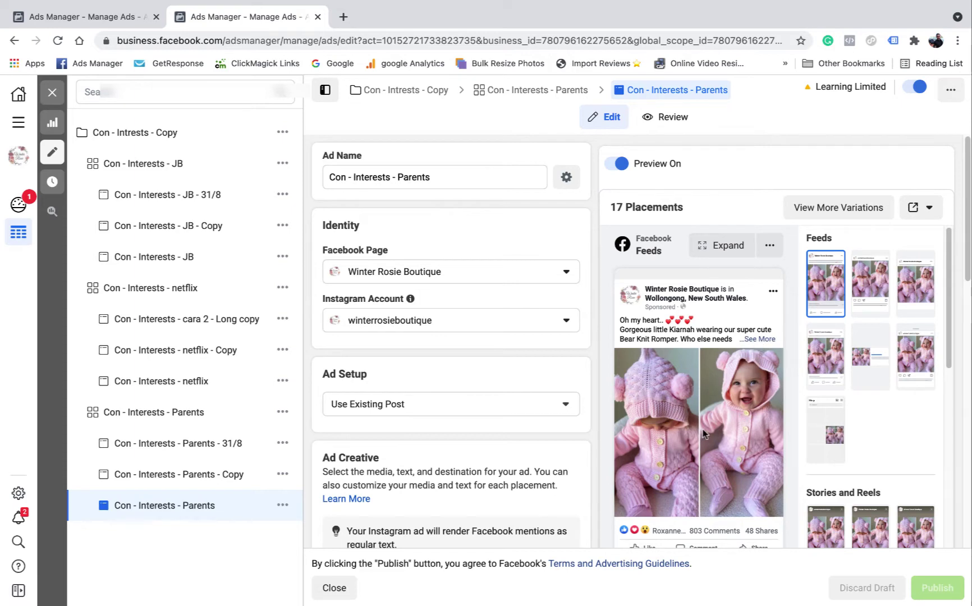
pyautogui.click(921, 207)
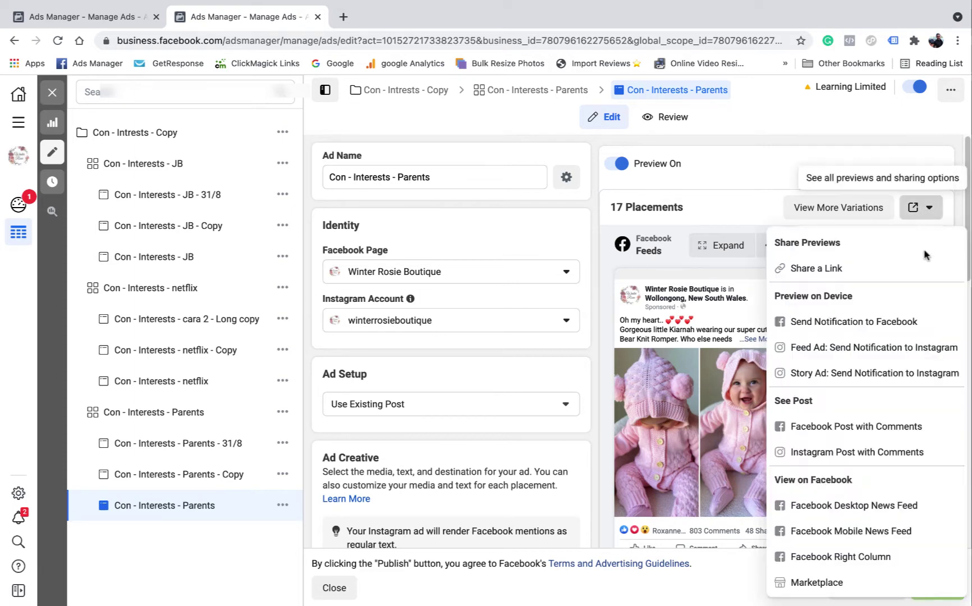
pyautogui.click(898, 430)
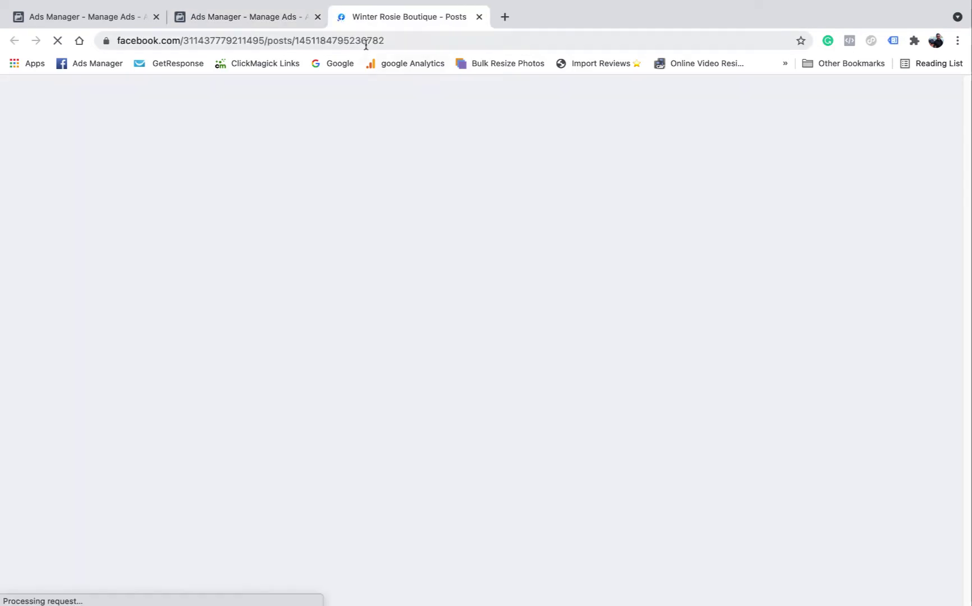
pyautogui.doubleClick(360, 40)
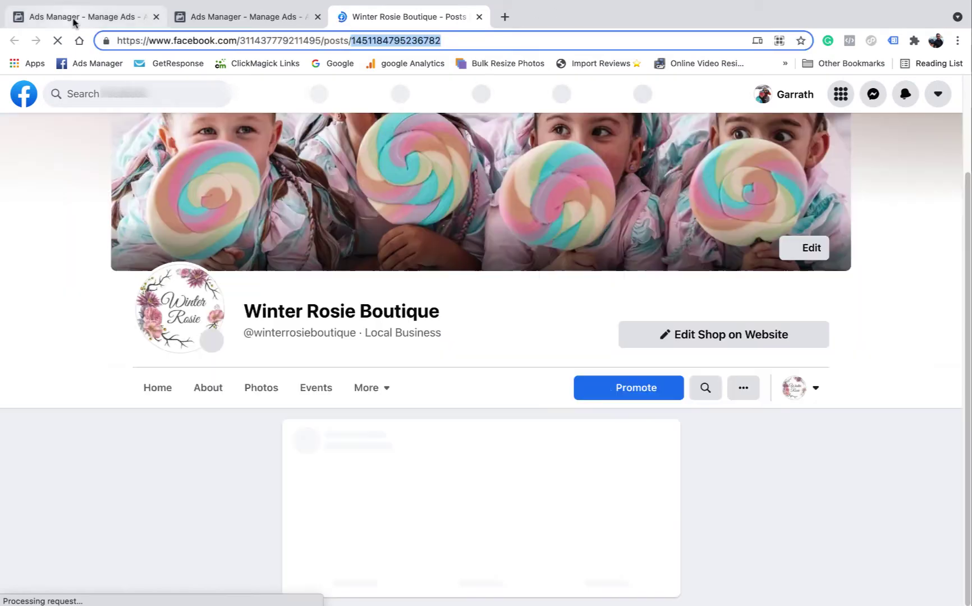
pyautogui.click(74, 22)
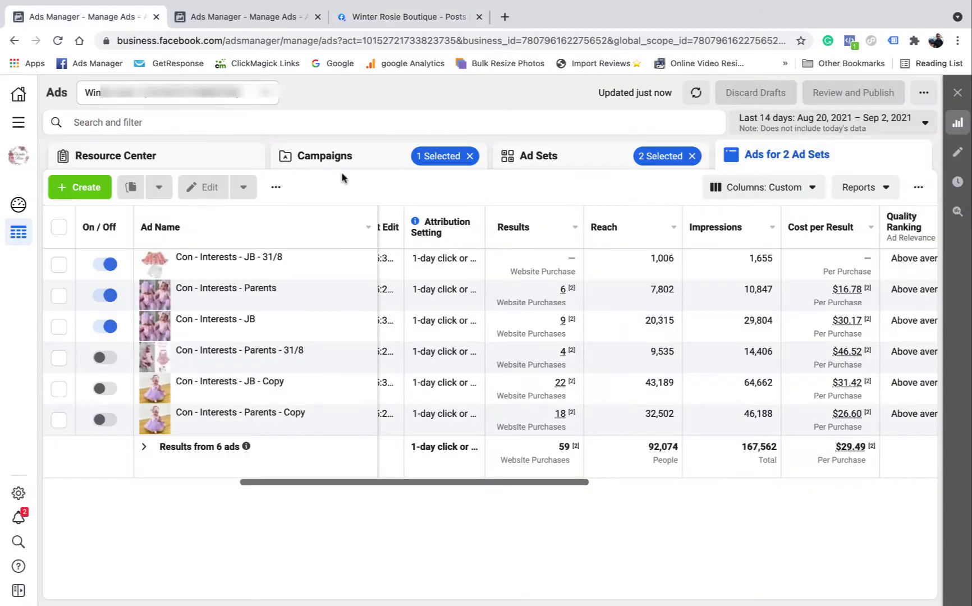
# - Clear the ad set and campaign selections so the Ads table shows all 960 ads
pyautogui.click(360, 164)
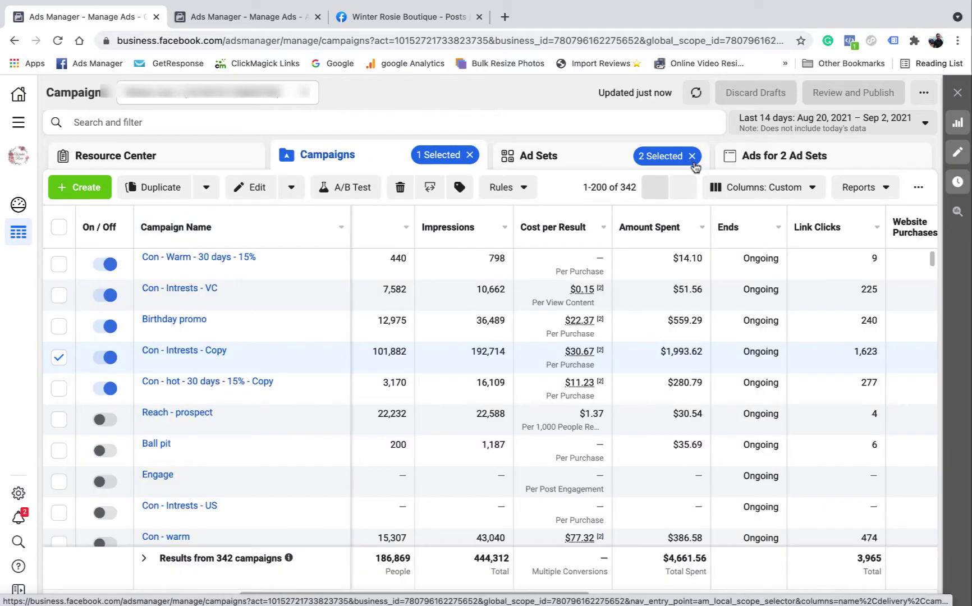
pyautogui.click(688, 158)
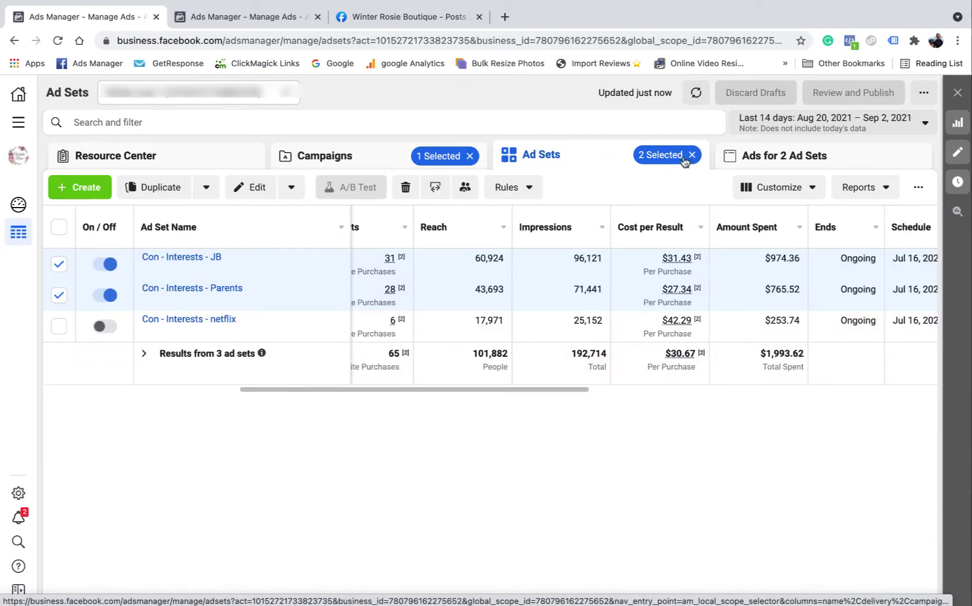
pyautogui.click(693, 155)
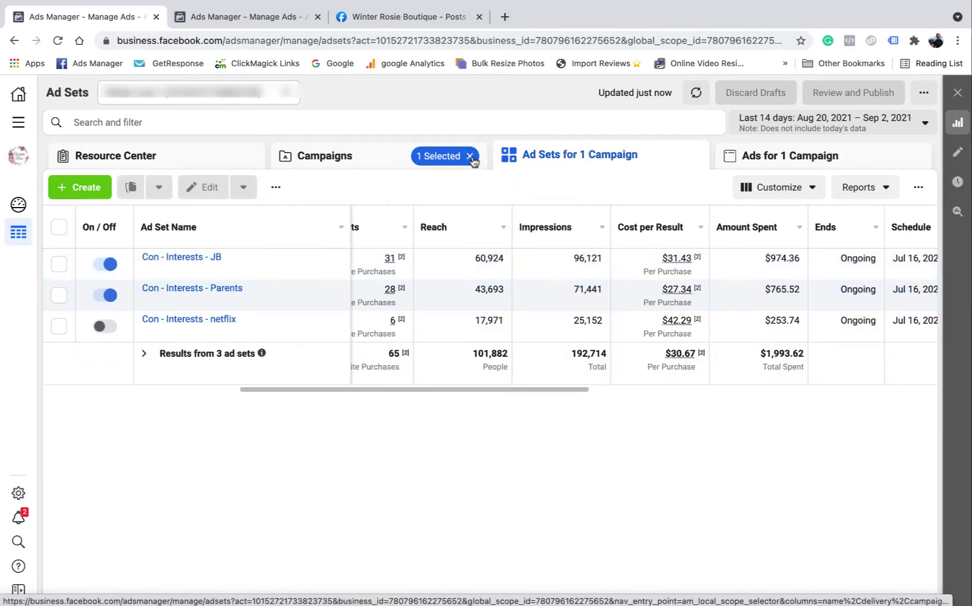
pyautogui.click(470, 157)
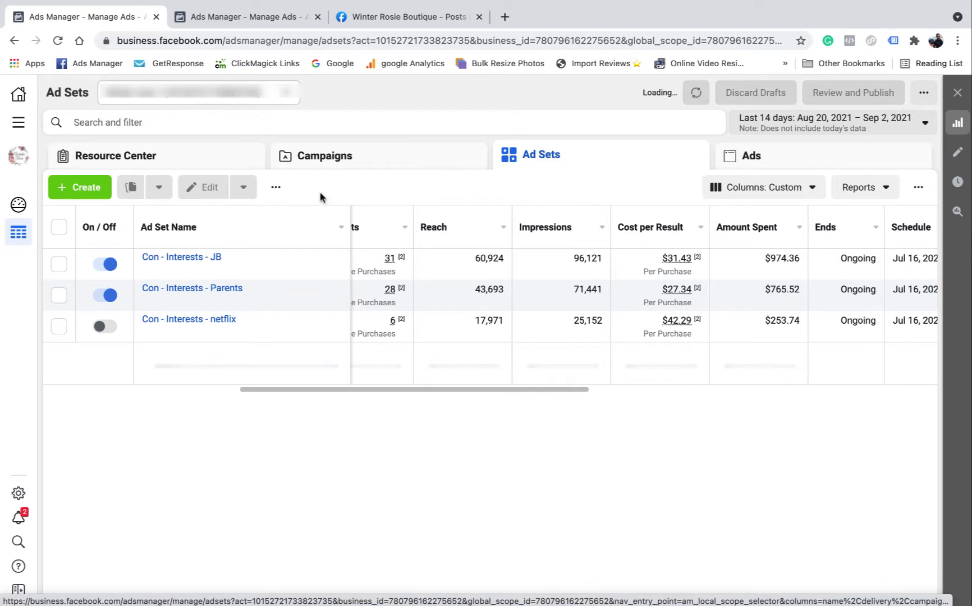
pyautogui.click(335, 161)
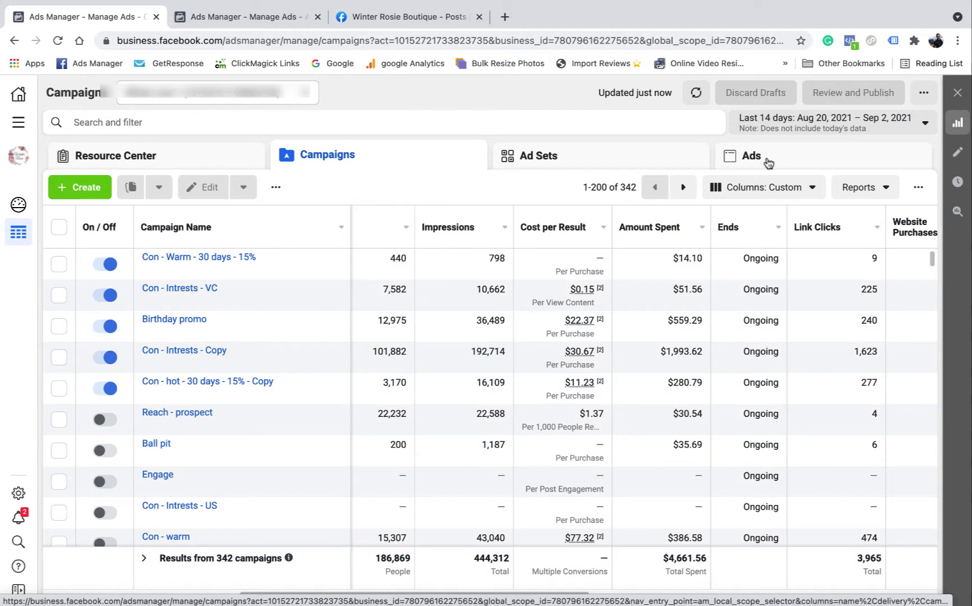
pyautogui.click(767, 162)
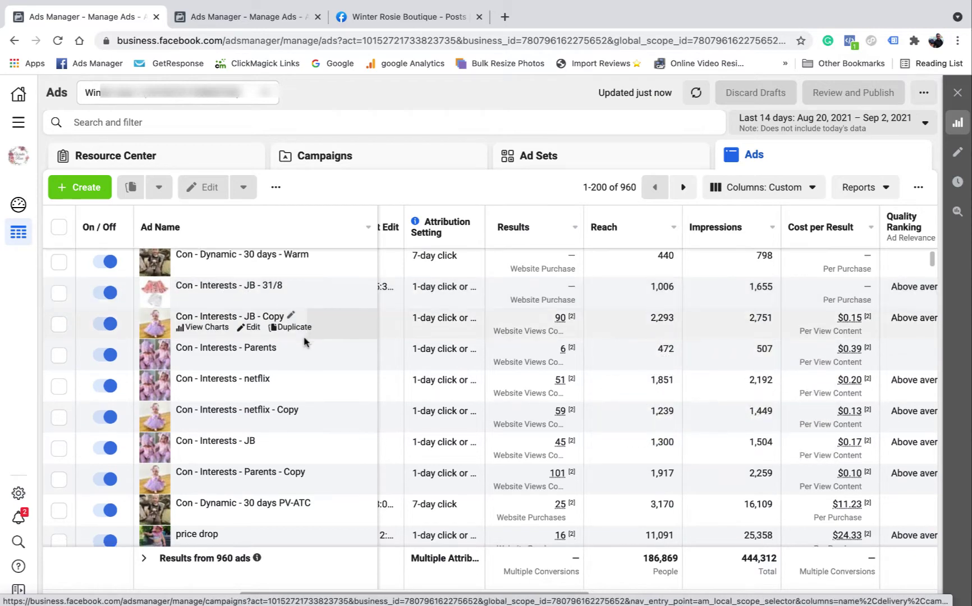
# - Scroll down the Ads table and edit the Con - Interests - cara 2 - Long copy ad
pyautogui.scroll(-1, 306, 339)
pyautogui.scroll(-2, 306, 343)
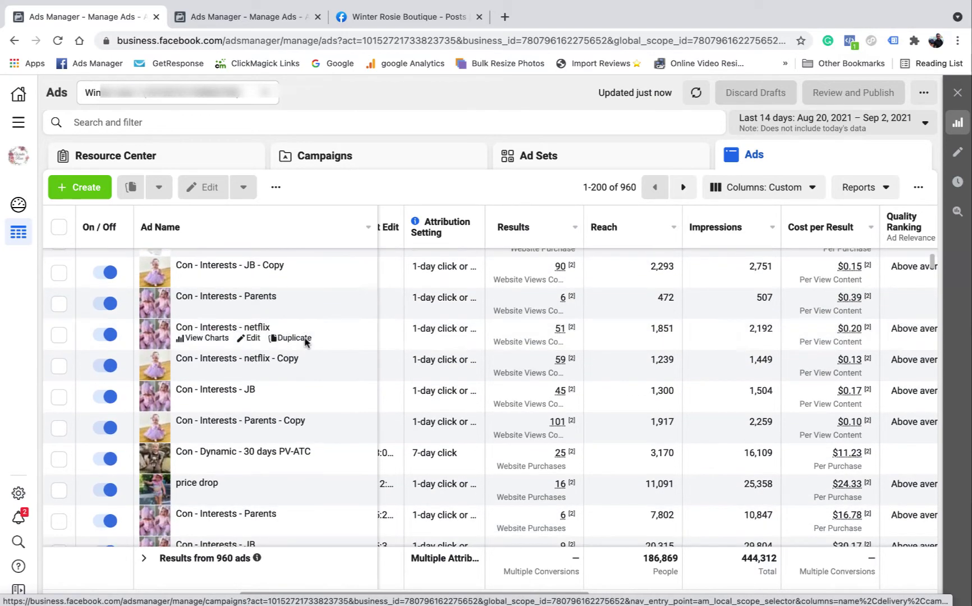
pyautogui.scroll(-4, 306, 345)
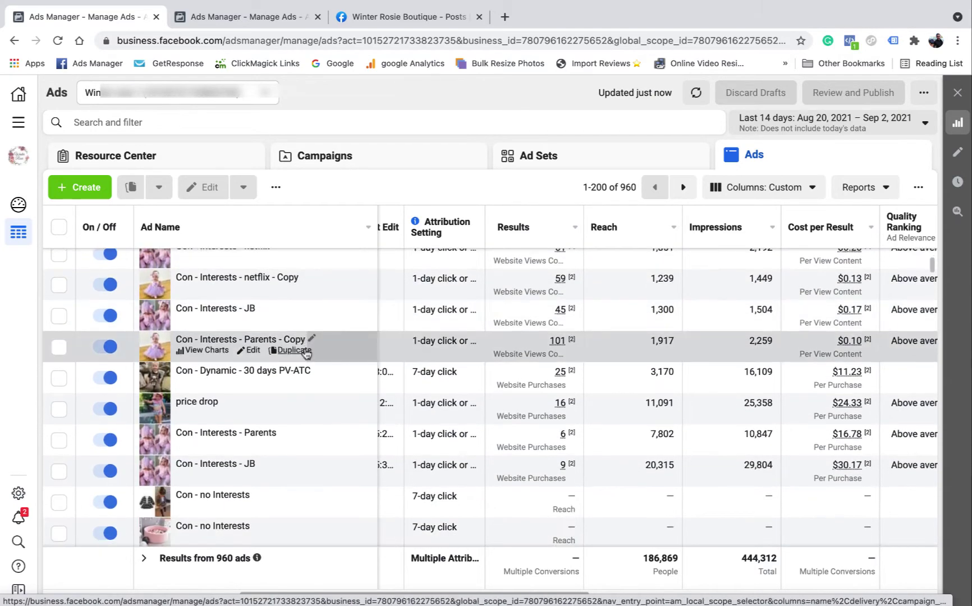
pyautogui.scroll(-5, 306, 354)
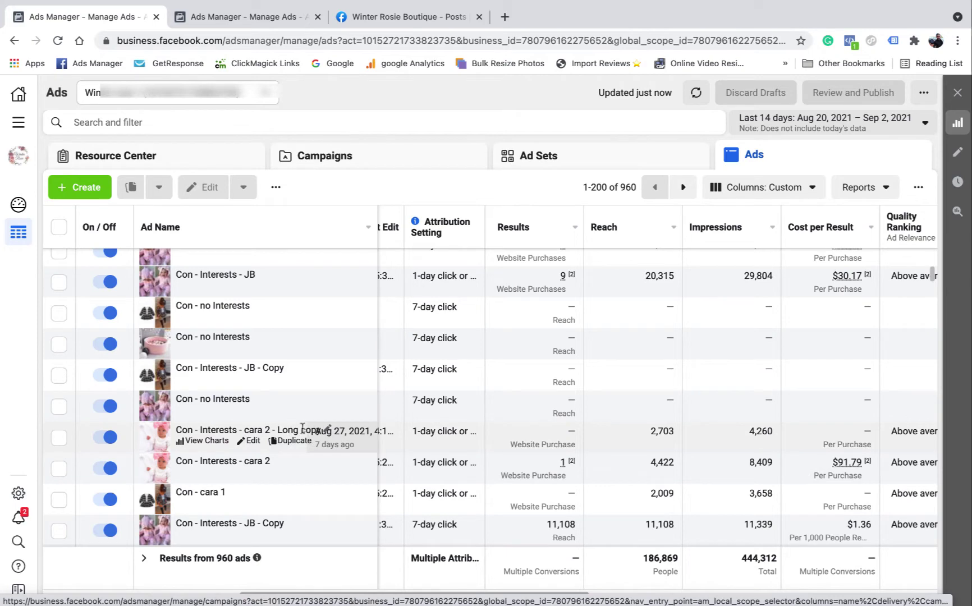
pyautogui.click(253, 441)
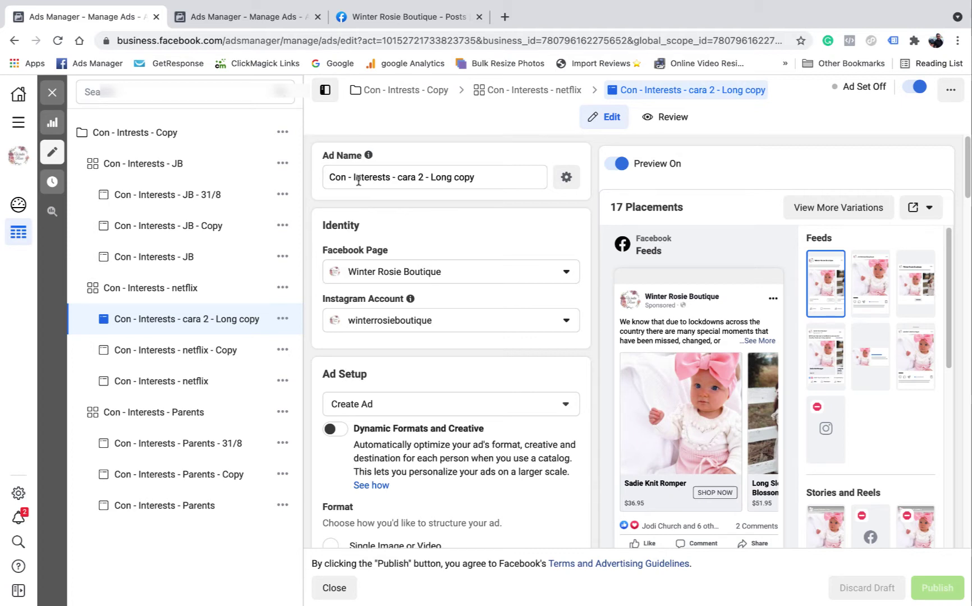
# - Open the Long copy ad's Facebook post with comments in a new last browser tab
pyautogui.click(921, 208)
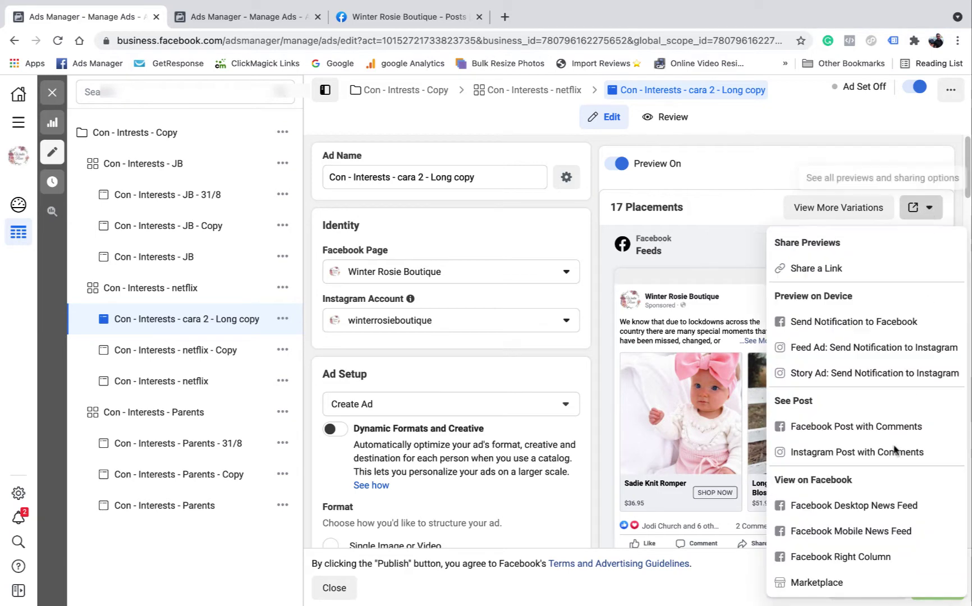
pyautogui.click(862, 428)
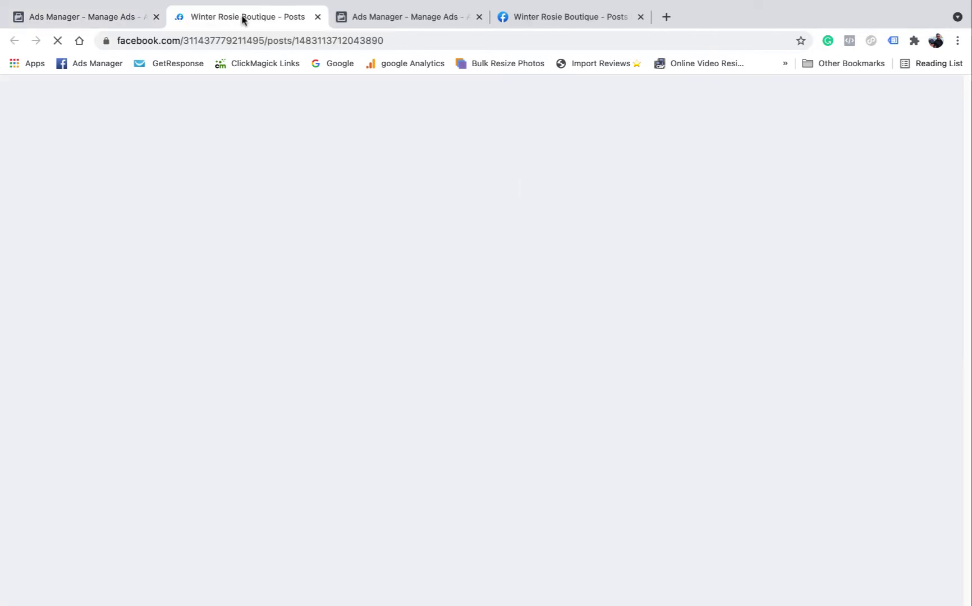
pyautogui.moveTo(243, 18); pyautogui.dragTo(553, 23)
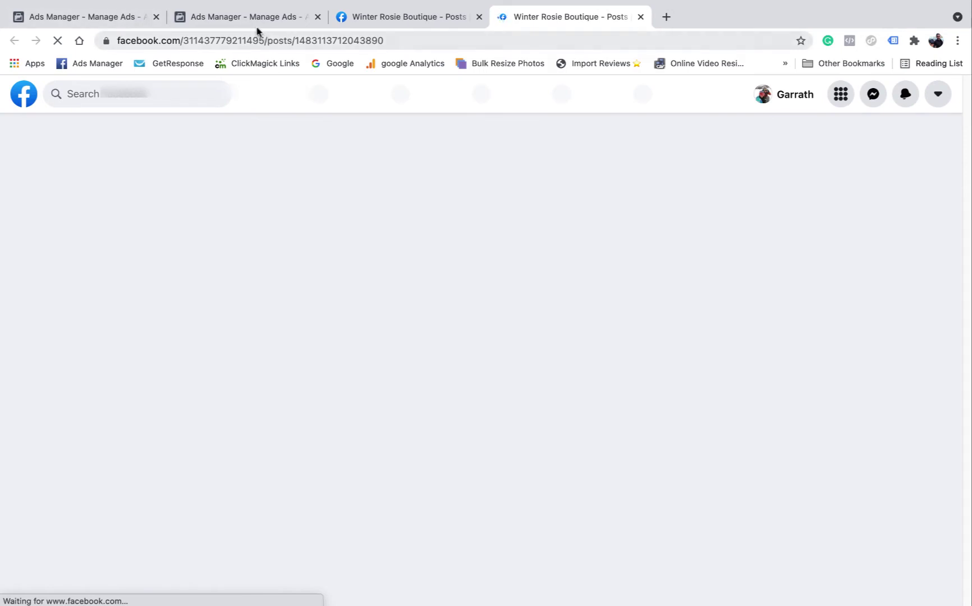
# - Close the ad editor in both Ads Manager tabs to return to the ads list
pyautogui.click(228, 25)
pyautogui.click(52, 93)
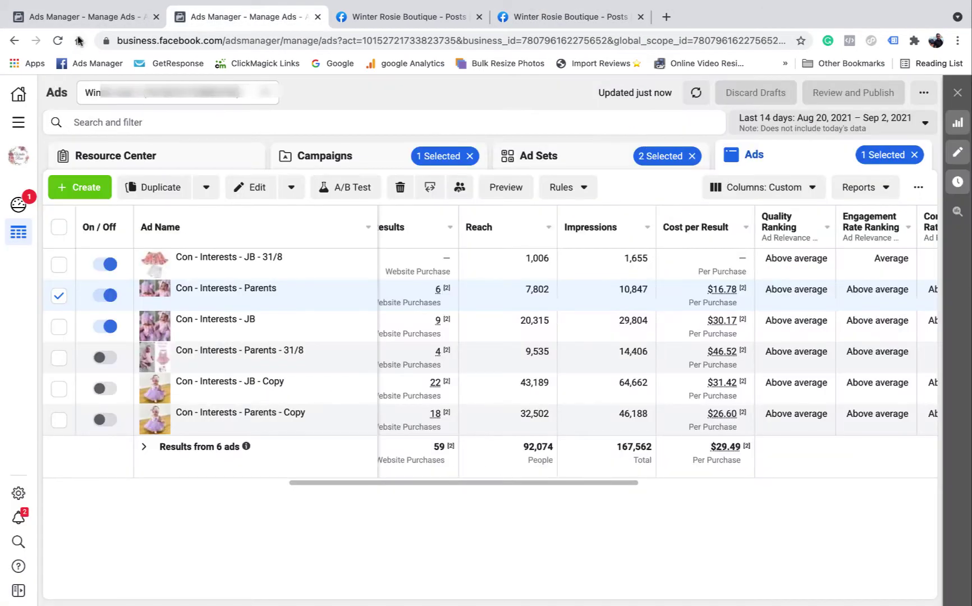
pyautogui.click(86, 19)
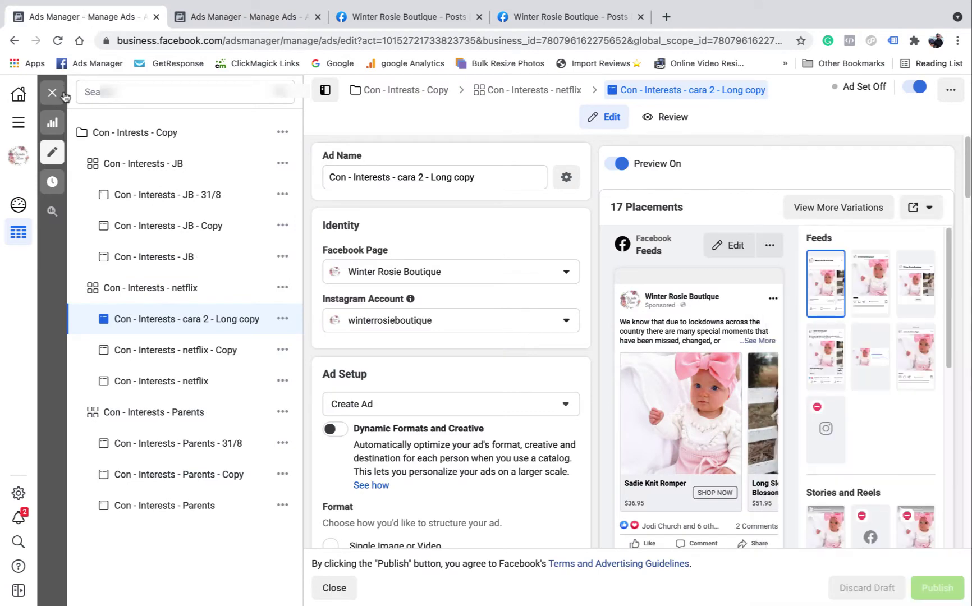
pyautogui.click(53, 93)
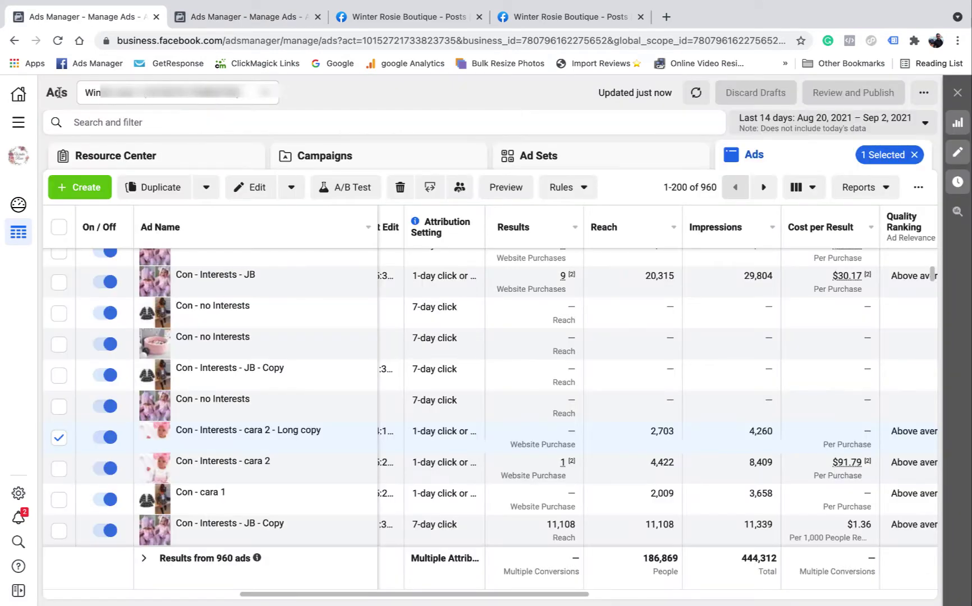
# - Show the Campaigns table scrolled back left and open the All Tools panel
pyautogui.click(363, 164)
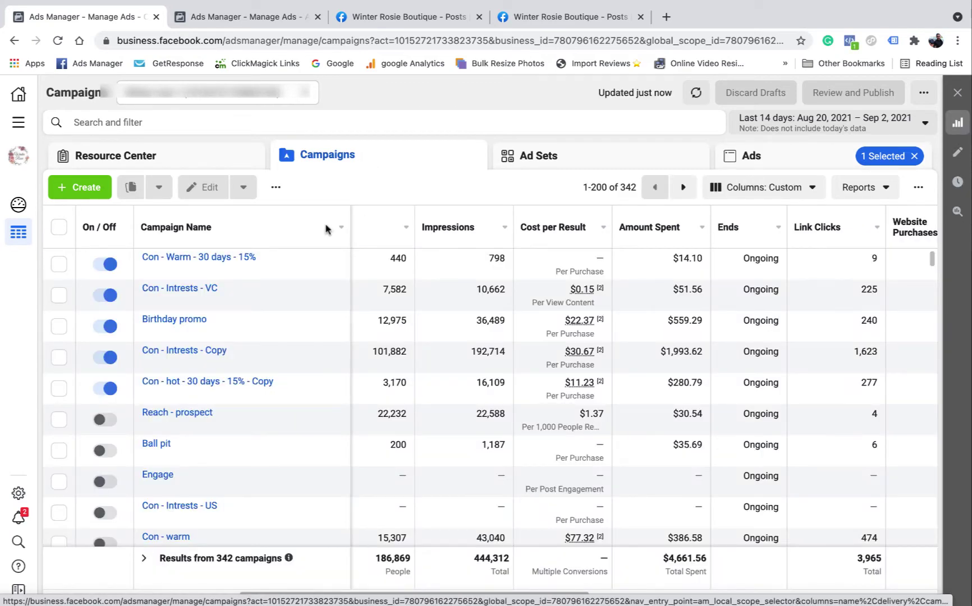
pyautogui.moveTo(404, 593); pyautogui.dragTo(89, 601)
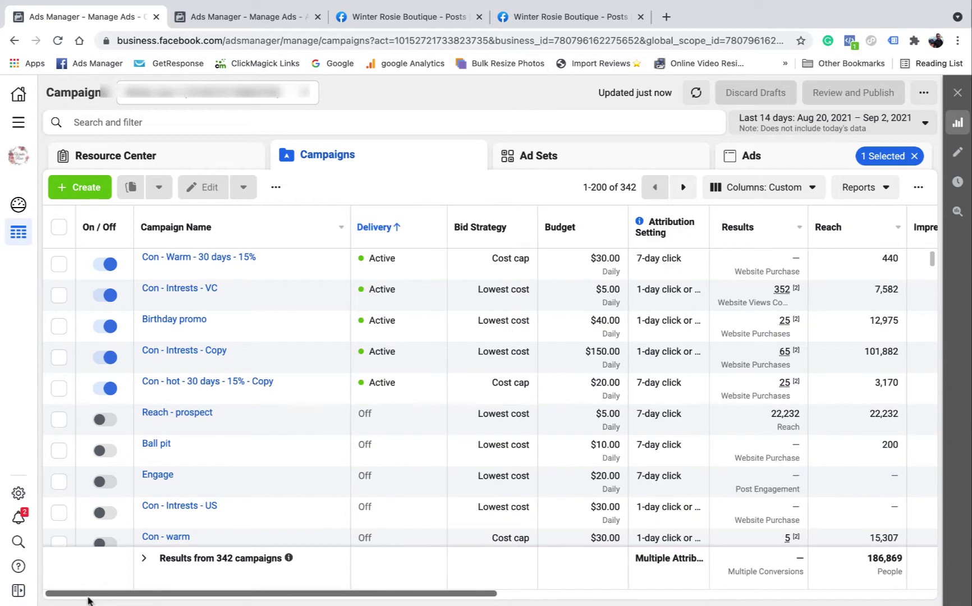
pyautogui.moveTo(562, 348)
pyautogui.click(19, 122)
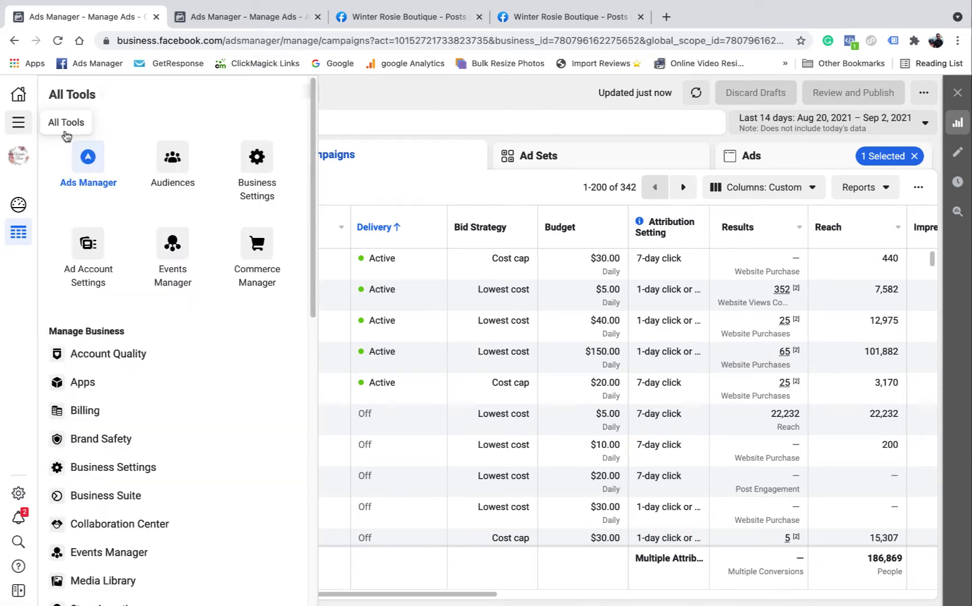
# - Go to Audiences and start a new Custom Audience with Website as its source
pyautogui.click(174, 160)
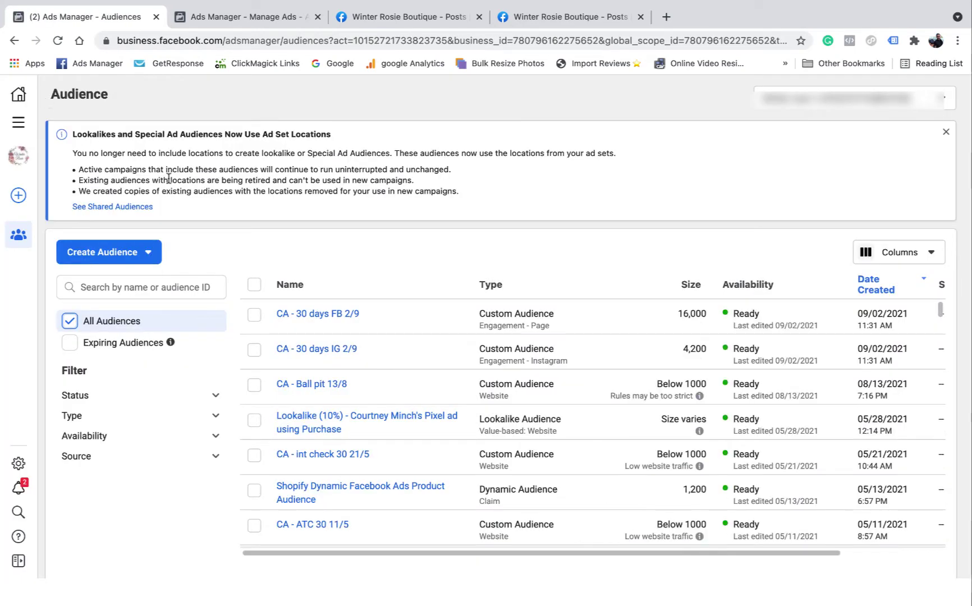
pyautogui.click(133, 253)
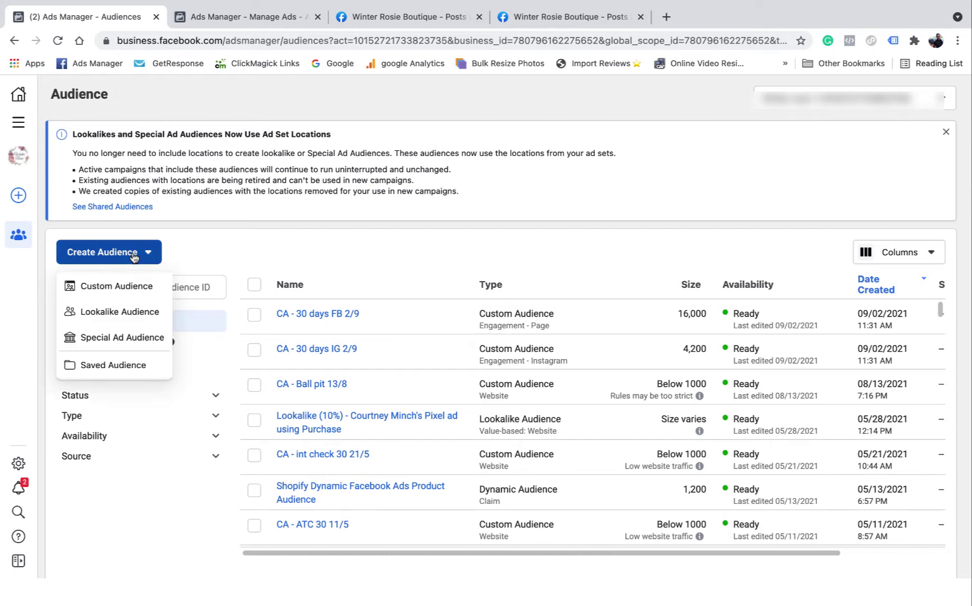
pyautogui.click(124, 281)
pyautogui.click(300, 241)
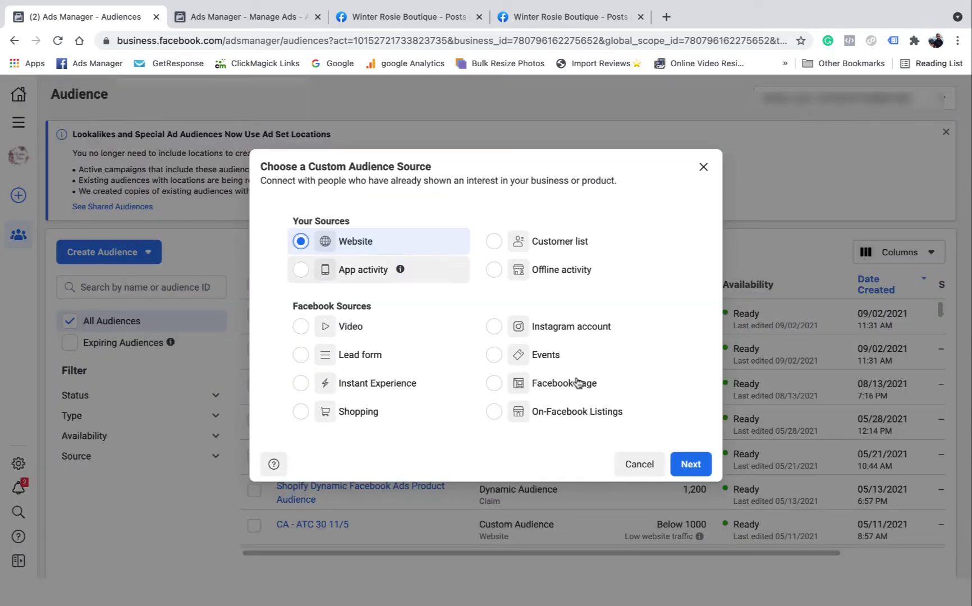
# - Target website visitors who made a Purchase, with 30-day retention
pyautogui.click(690, 463)
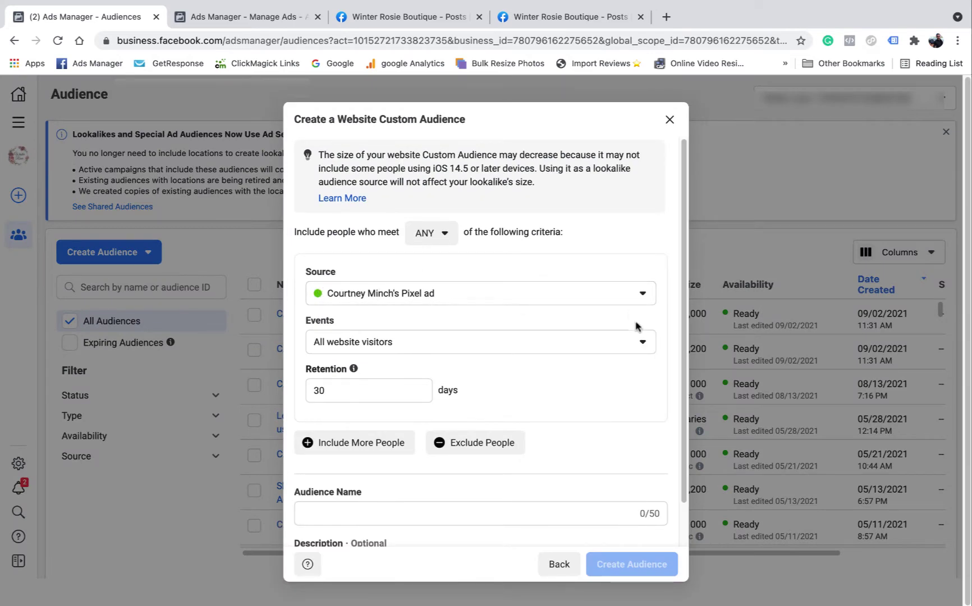
pyautogui.click(640, 344)
pyautogui.scroll(-1, 445, 483)
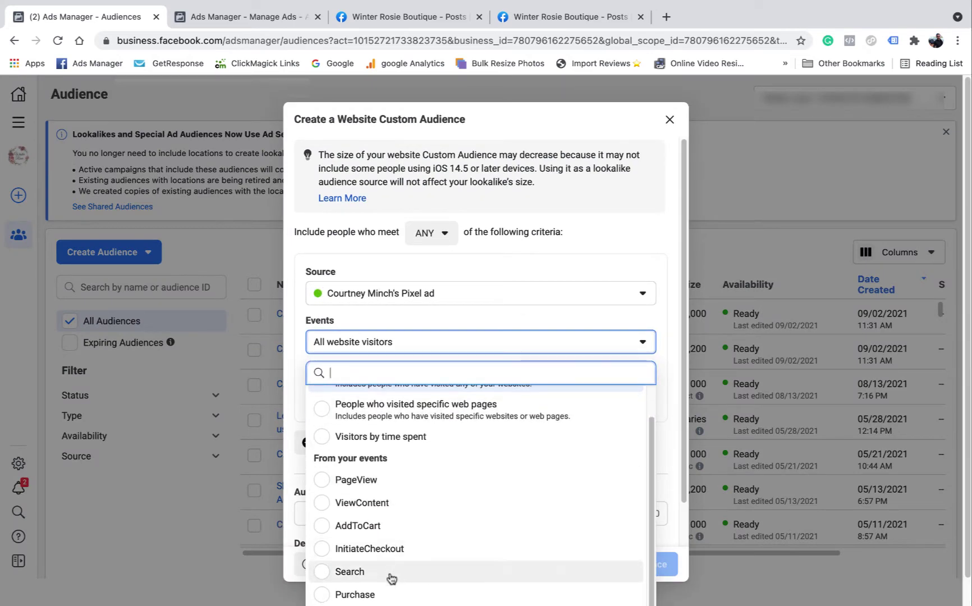
pyautogui.click(382, 597)
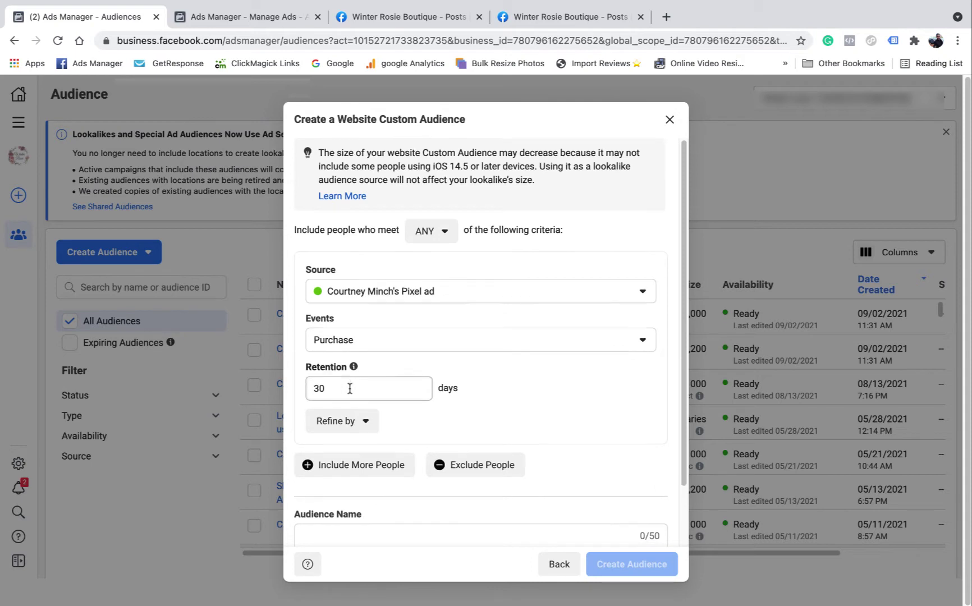
pyautogui.scroll(-2, 348, 370)
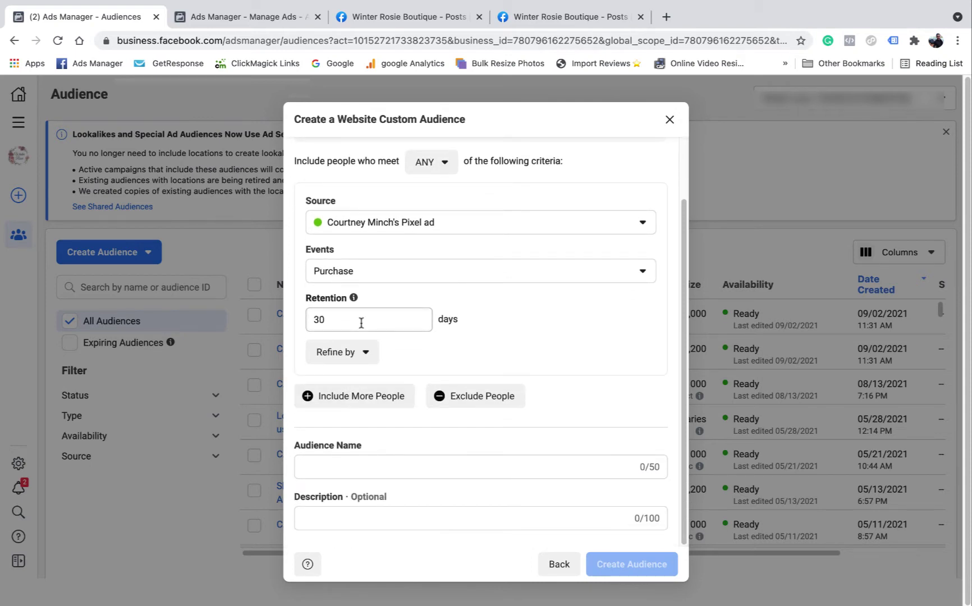
# - Name the audience CA - 30 days PU 3/9 and create it
pyautogui.click(342, 461)
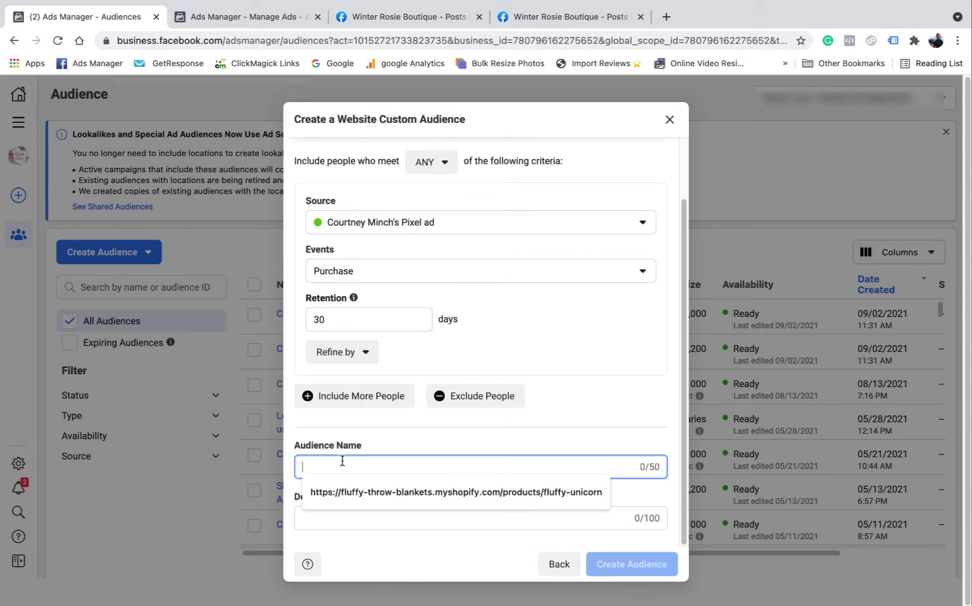
pyautogui.write('C')
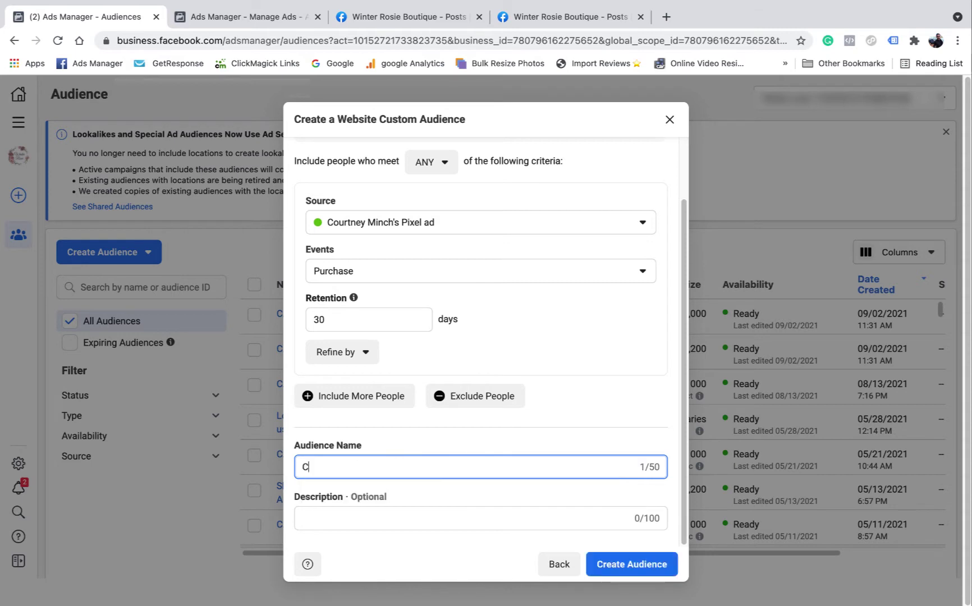
pyautogui.write('A - 30 days PU 3/9')
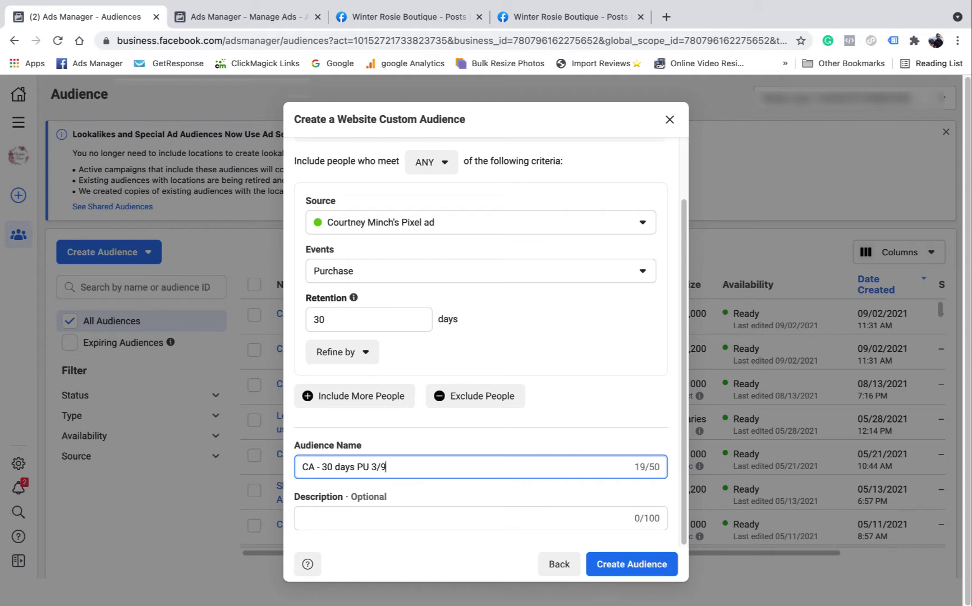
pyautogui.click(568, 410)
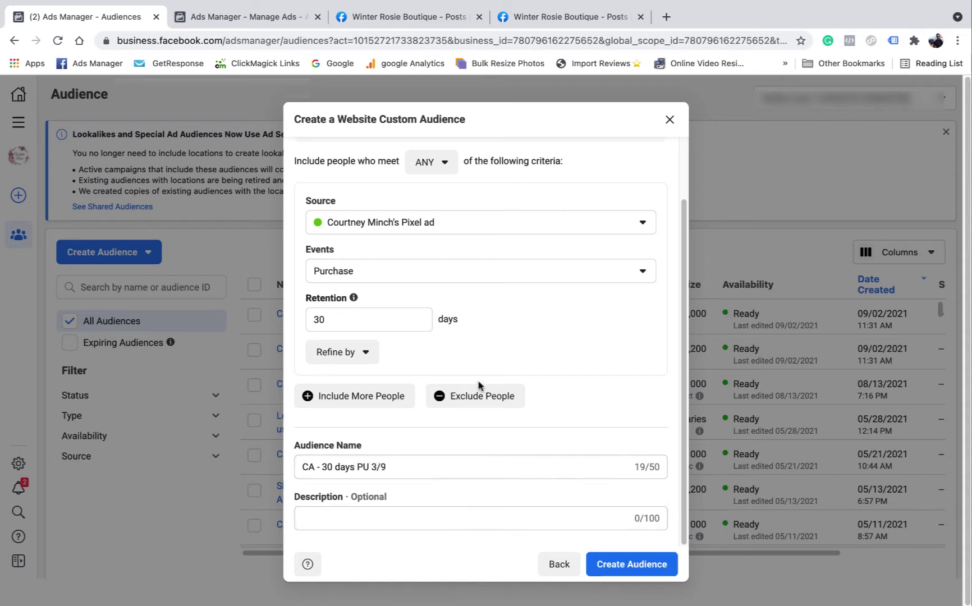
pyautogui.click(639, 567)
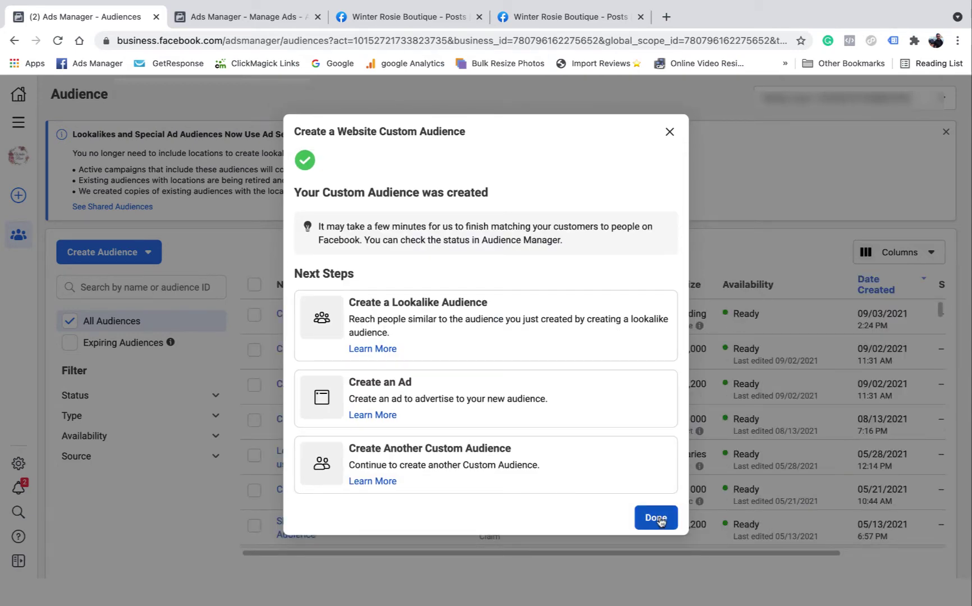
pyautogui.click(656, 518)
pyautogui.click(137, 260)
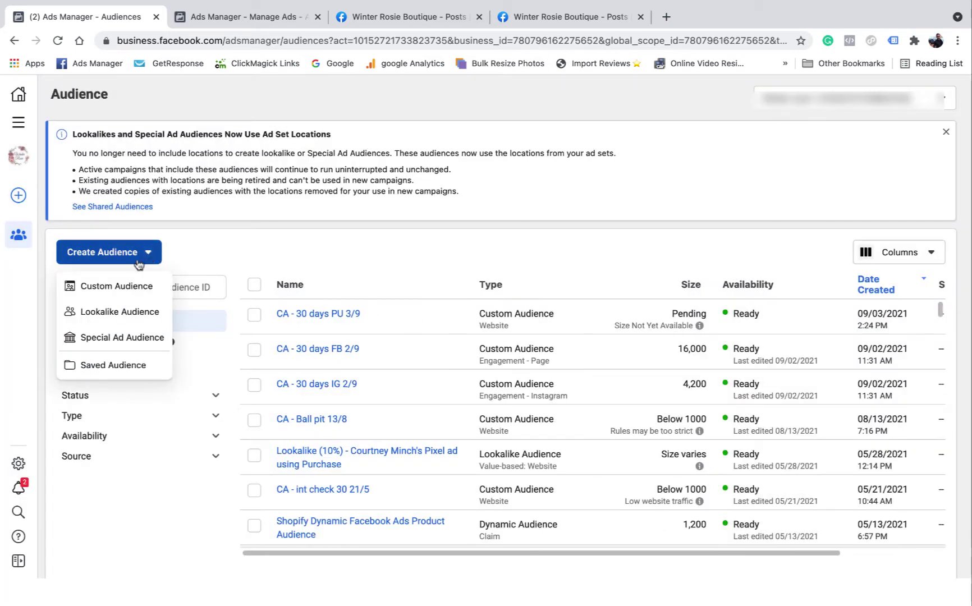
# - Start a Website custom audience targeting Purchase events with 60-day retention
pyautogui.click(122, 286)
pyautogui.click(323, 241)
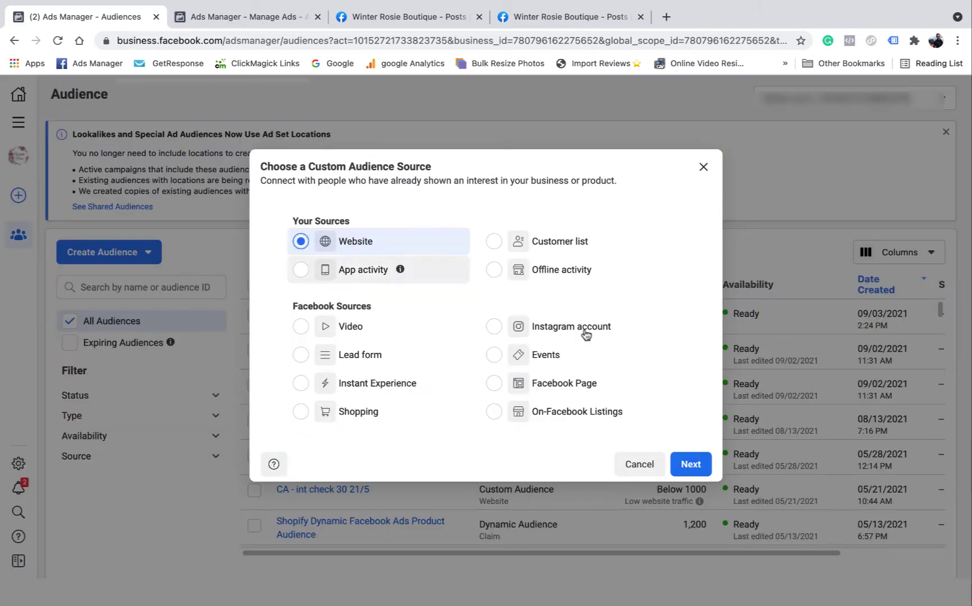
pyautogui.click(691, 464)
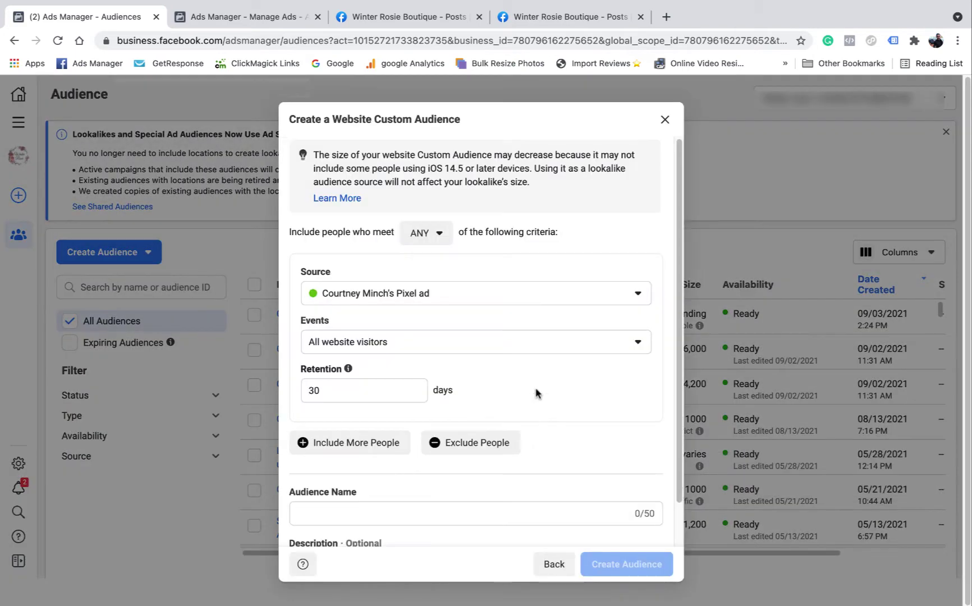
pyautogui.click(604, 342)
pyautogui.scroll(-3, 478, 489)
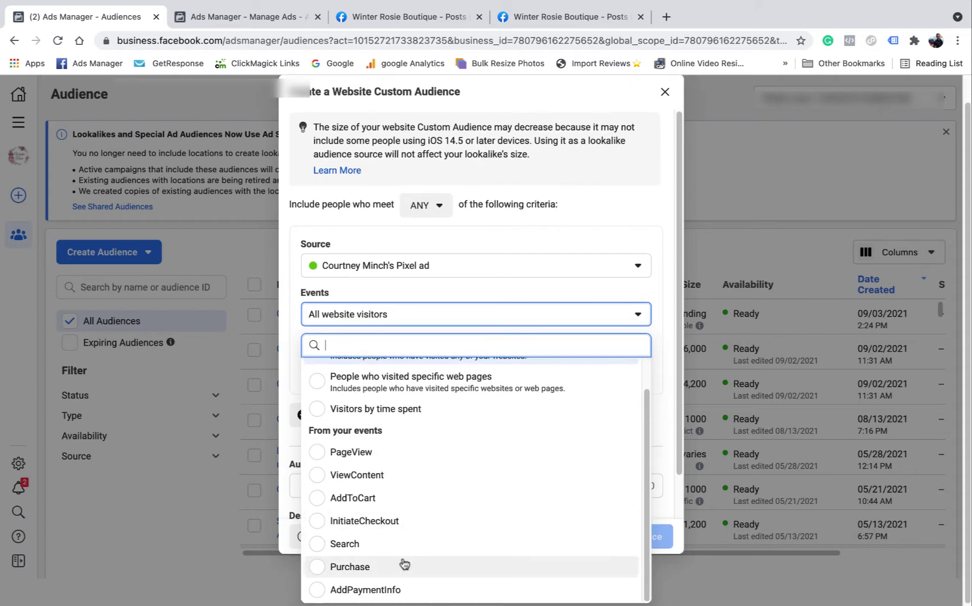
pyautogui.click(405, 566)
pyautogui.click(331, 390)
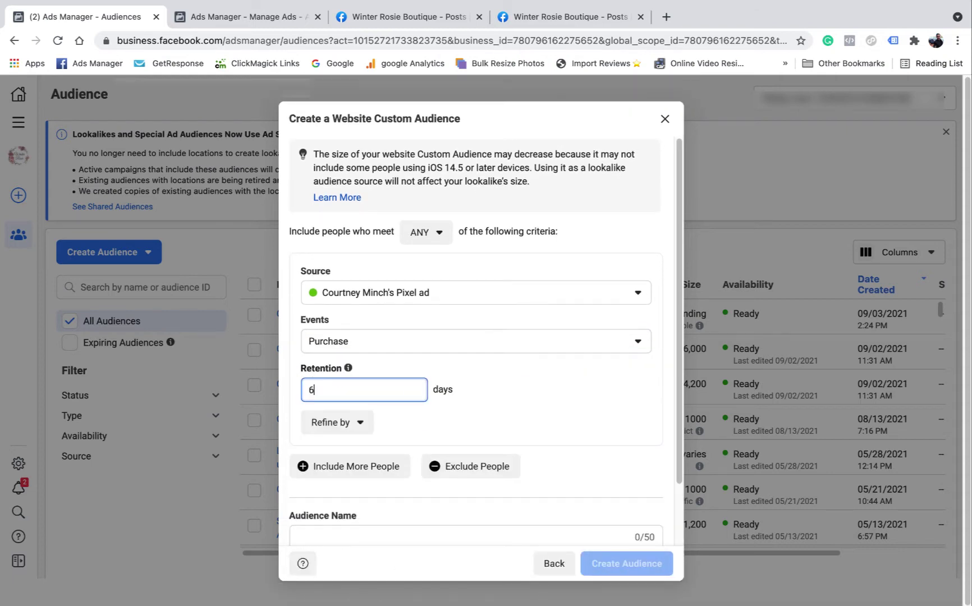
pyautogui.scroll(-1, 321, 462)
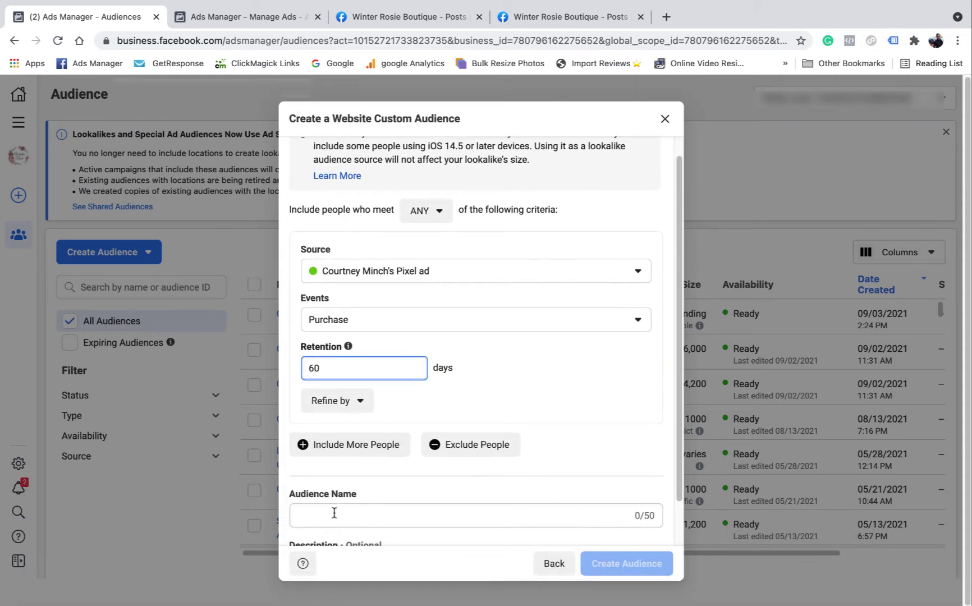
# - Name the audience CA - 60 days PU 3/9 and create it
pyautogui.click(304, 514)
pyautogui.write('CA - 60 days PU 3/9')
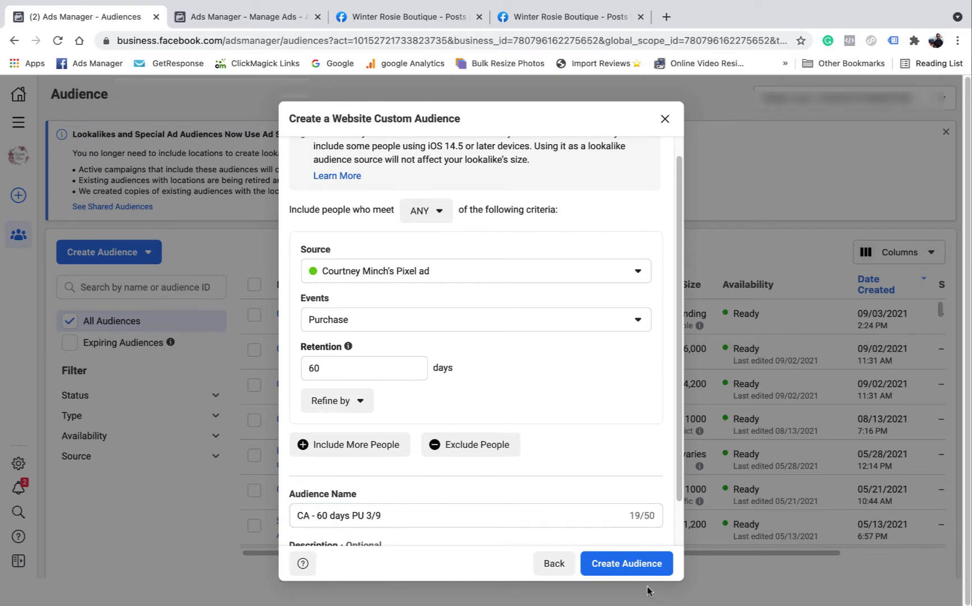
pyautogui.click(632, 563)
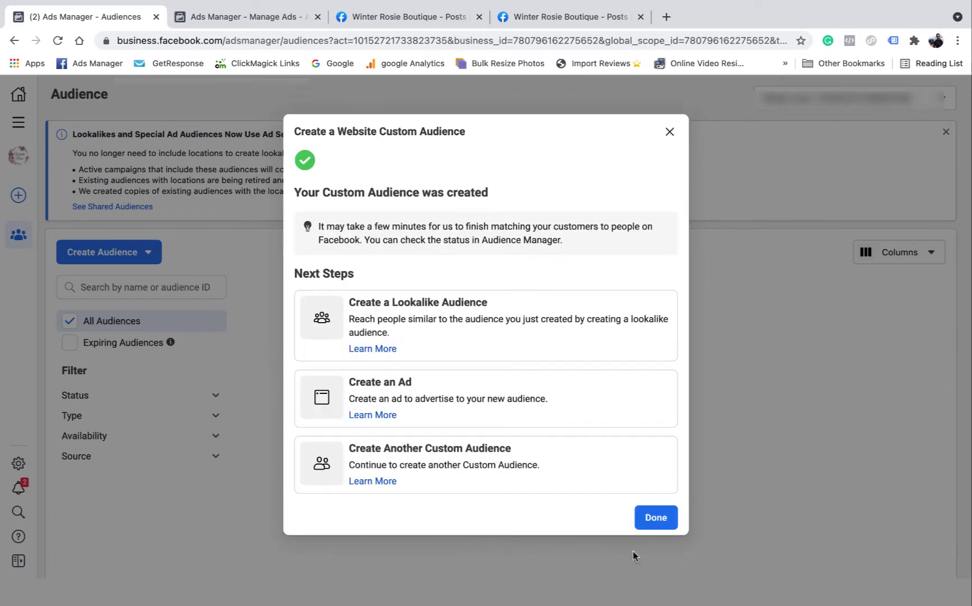
pyautogui.click(653, 517)
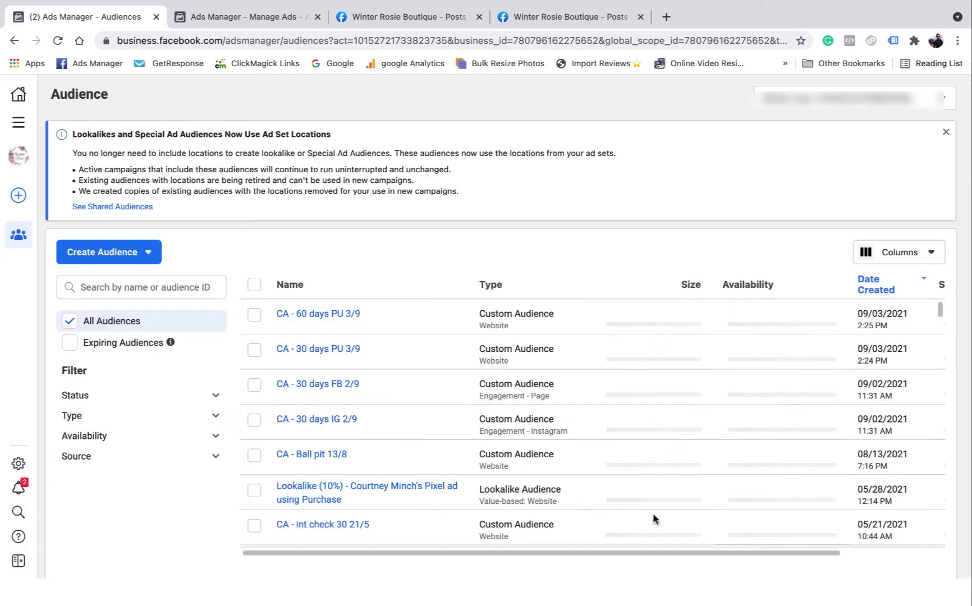
# - Start a website custom audience that targets the Purchase event
pyautogui.click(153, 252)
pyautogui.click(120, 287)
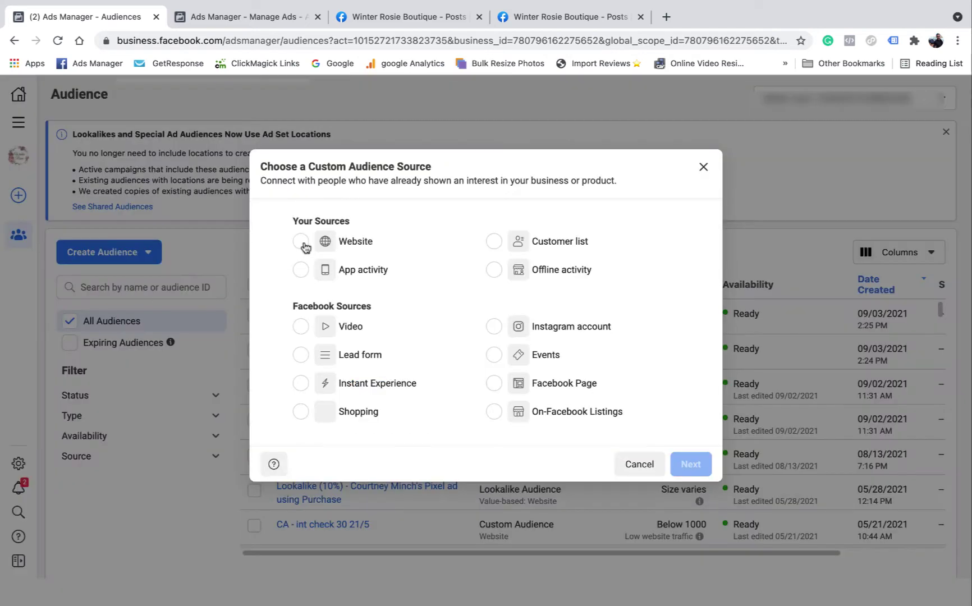
pyautogui.click(304, 242)
pyautogui.click(690, 463)
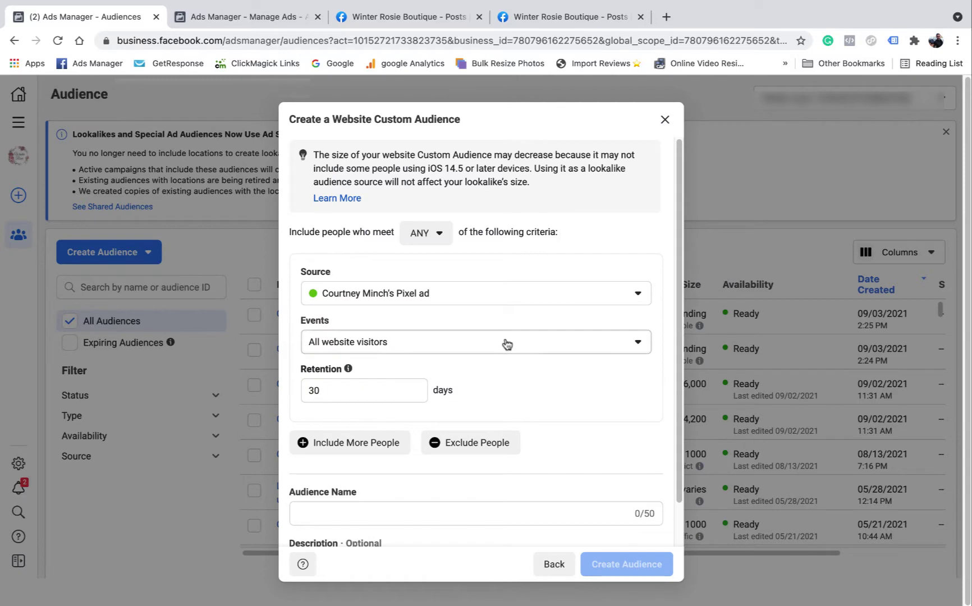
pyautogui.click(507, 344)
pyautogui.scroll(-2, 386, 579)
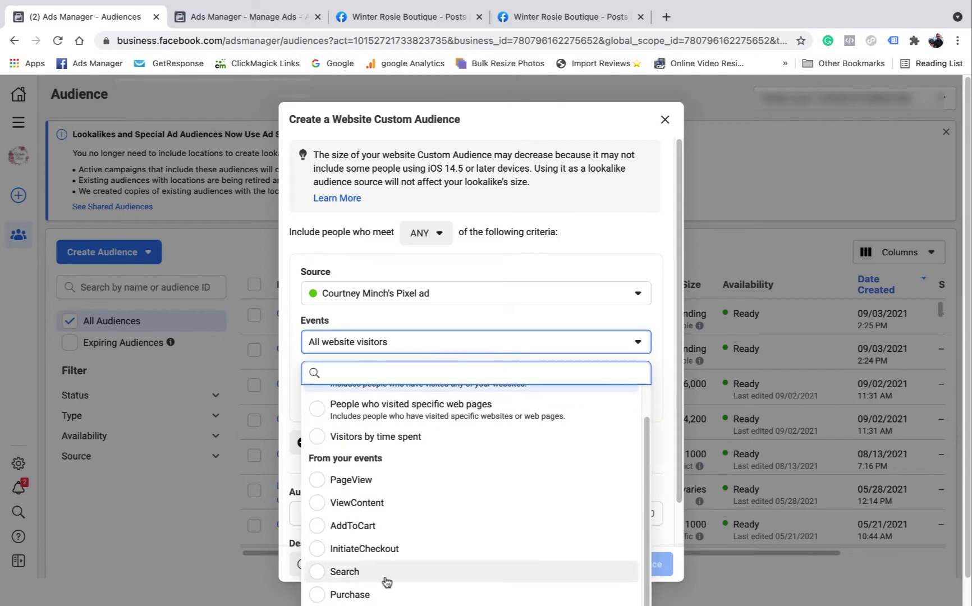
pyautogui.click(384, 568)
# - Set 180-day retention, name it CA - 180 days PU 3/9, and create it
pyautogui.click(343, 389)
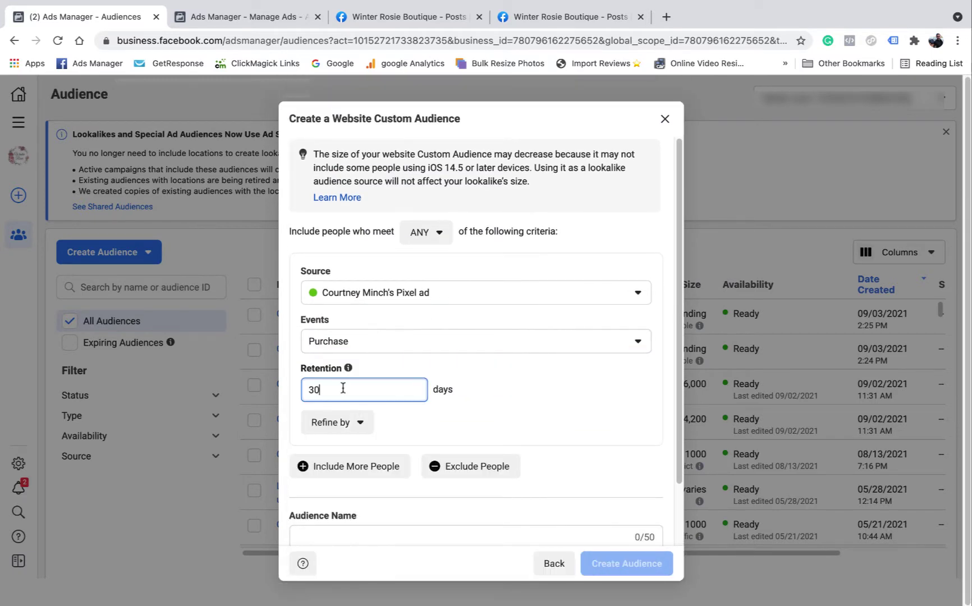
pyautogui.press('BackSpace')
pyautogui.press('BackSpace')
pyautogui.write('1')
pyautogui.scroll(-1, 502, 332)
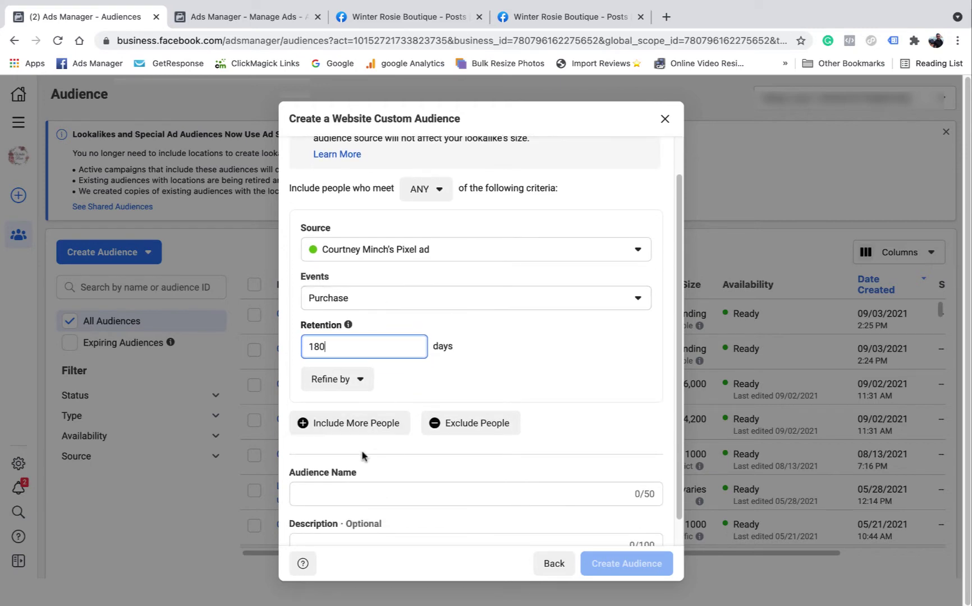
pyautogui.click(386, 486)
pyautogui.write('CA - 180 days PU 3/9')
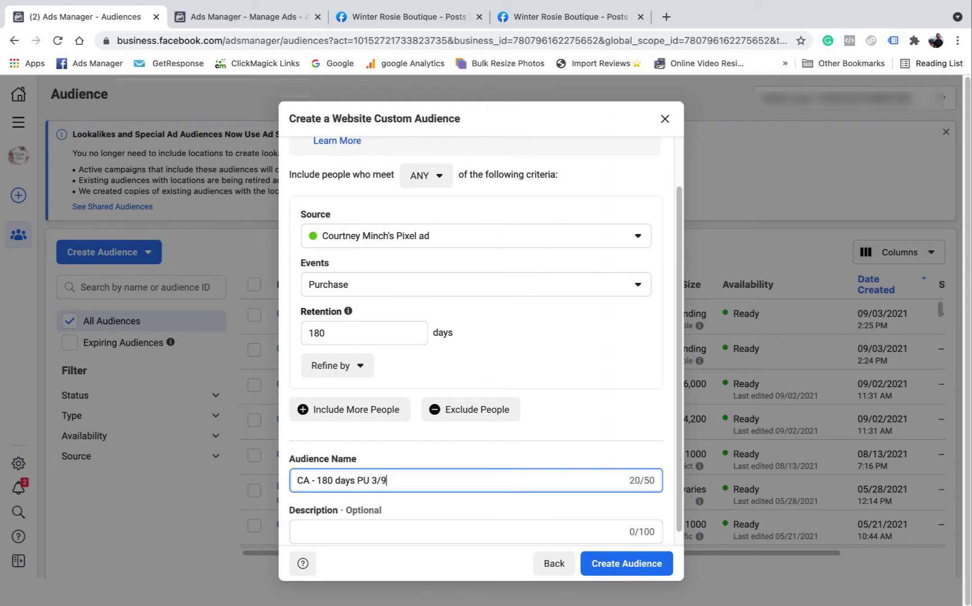
pyautogui.click(625, 562)
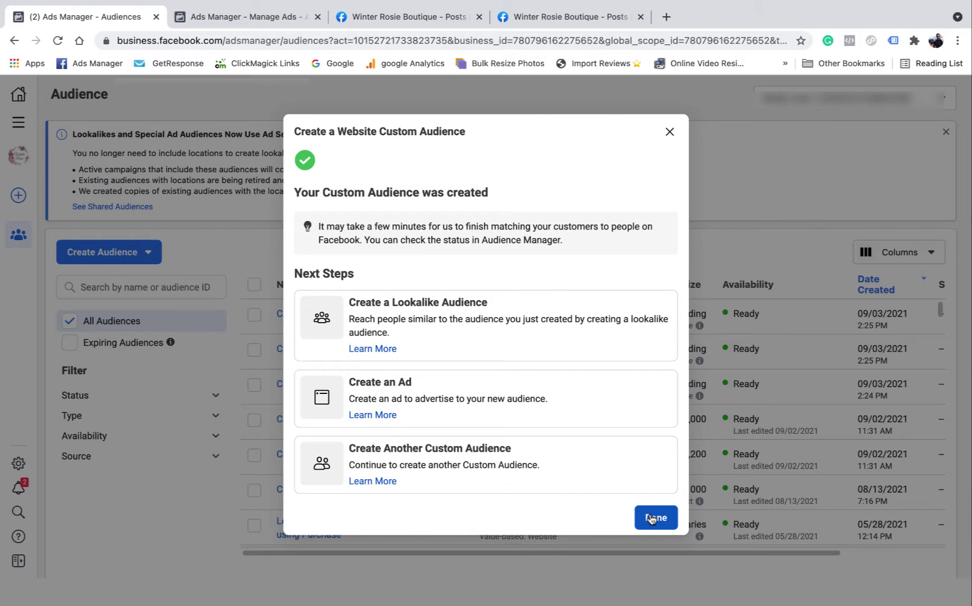
pyautogui.click(651, 519)
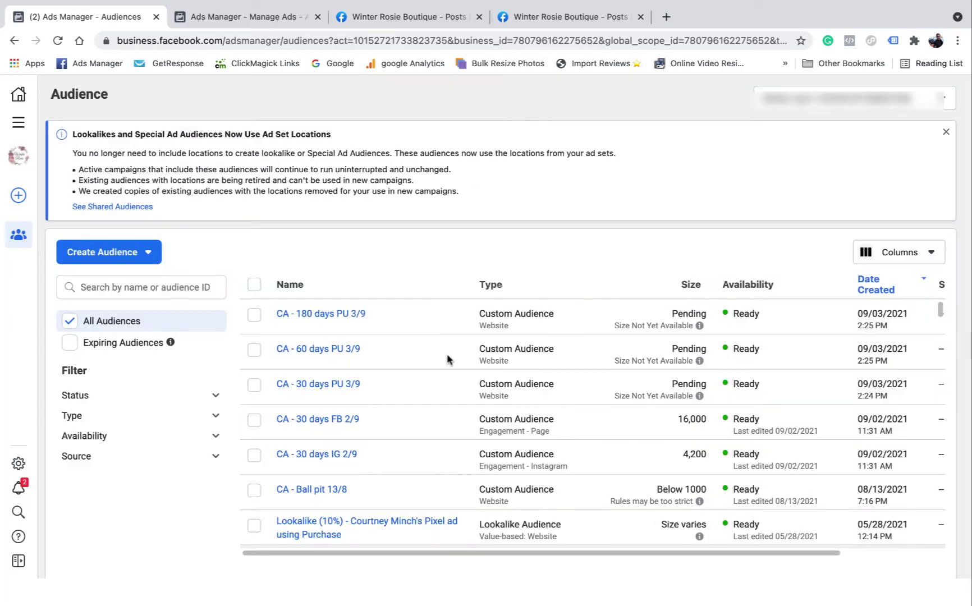
# - Start a website custom audience based on the AddToCart event
pyautogui.click(147, 260)
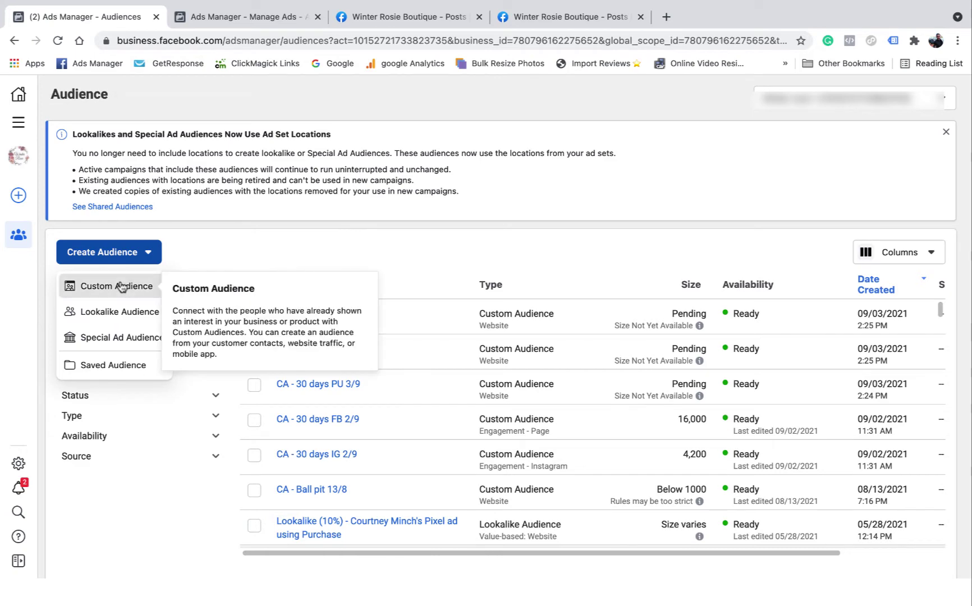
pyautogui.click(138, 284)
pyautogui.click(301, 243)
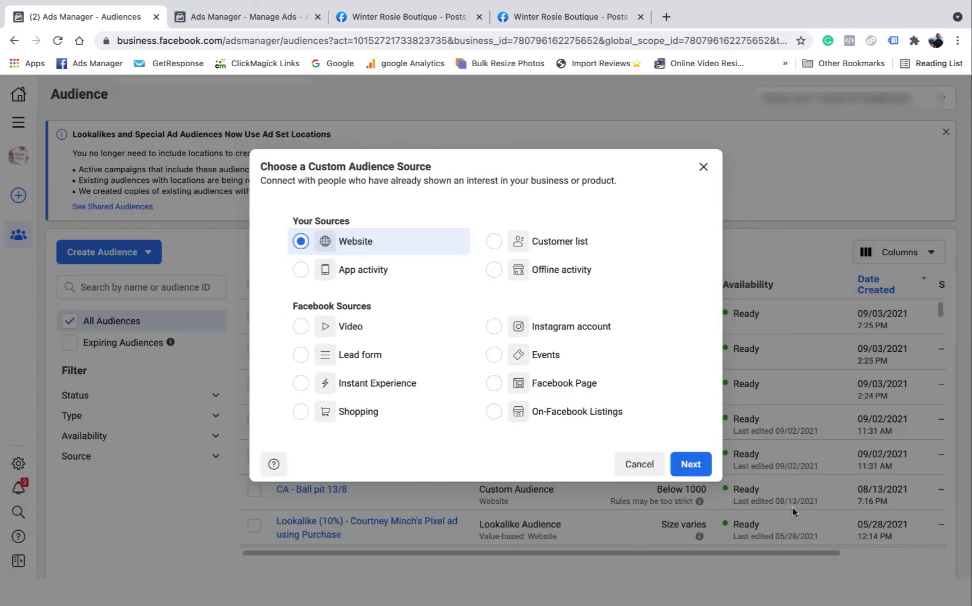
pyautogui.click(691, 464)
pyautogui.click(530, 344)
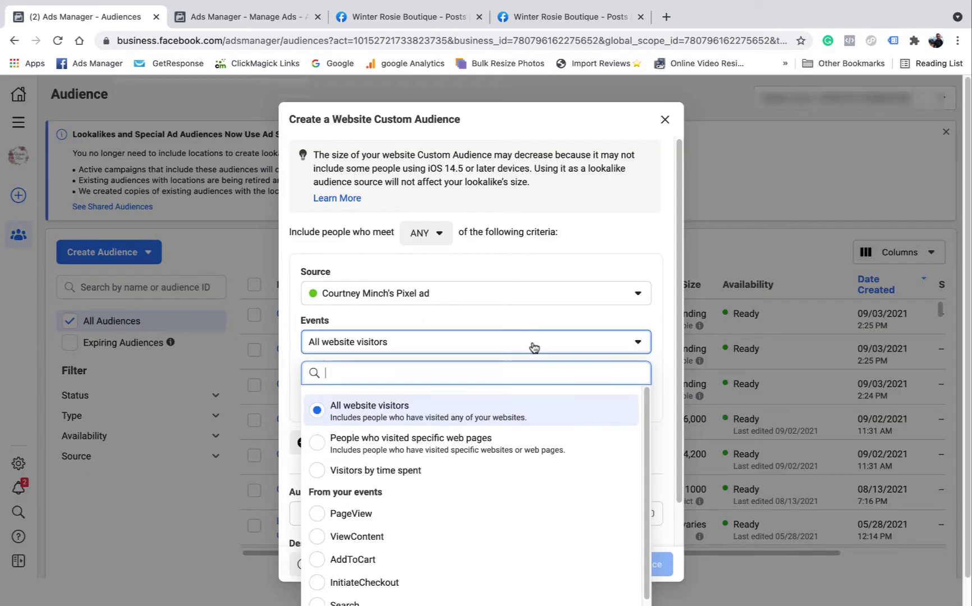
pyautogui.click(408, 559)
# - Set 180-day retention, name it CA - 180 days ATC 3/9, and create it
pyautogui.click(330, 391)
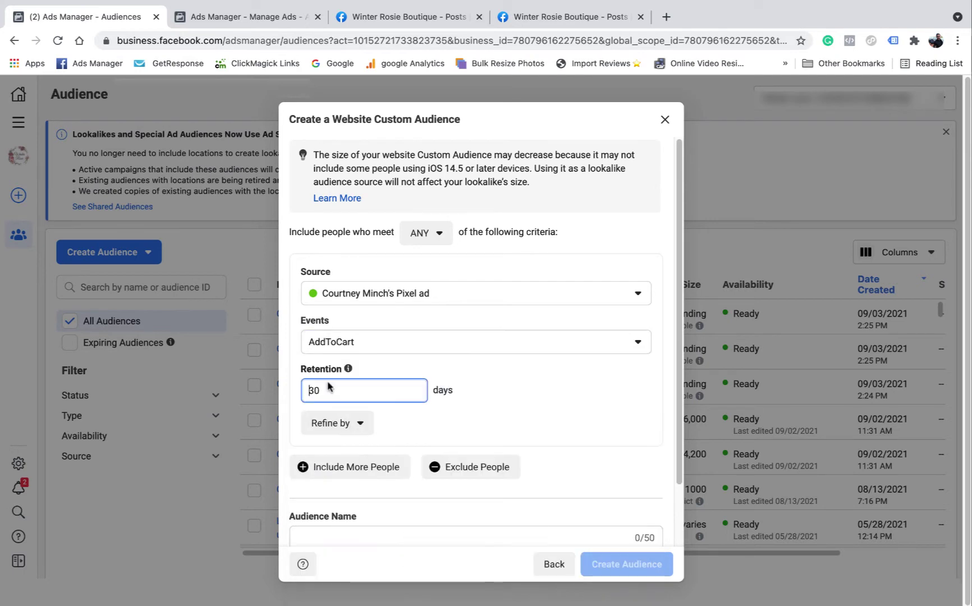
pyautogui.press('BackSpace')
pyautogui.press('BackSpace')
pyautogui.write('180')
pyautogui.scroll(-1, 353, 385)
pyautogui.click(349, 507)
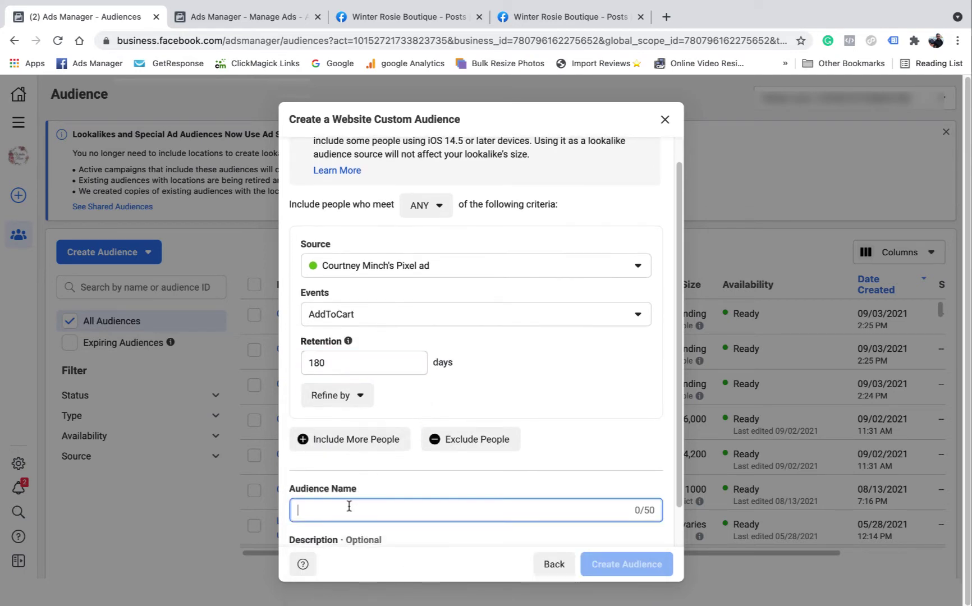
pyautogui.write('CA - 180')
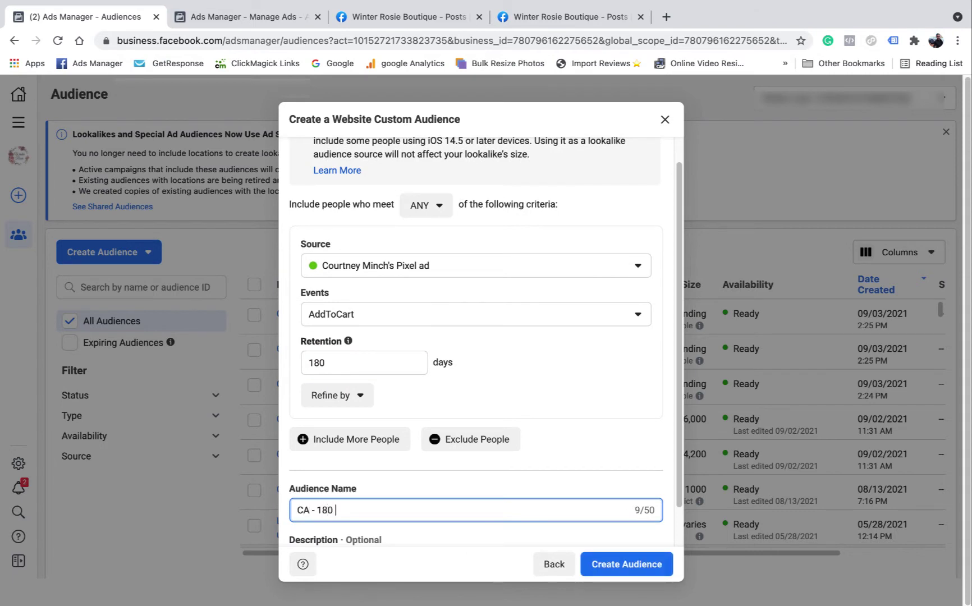
pyautogui.write(' days ATC 3/9')
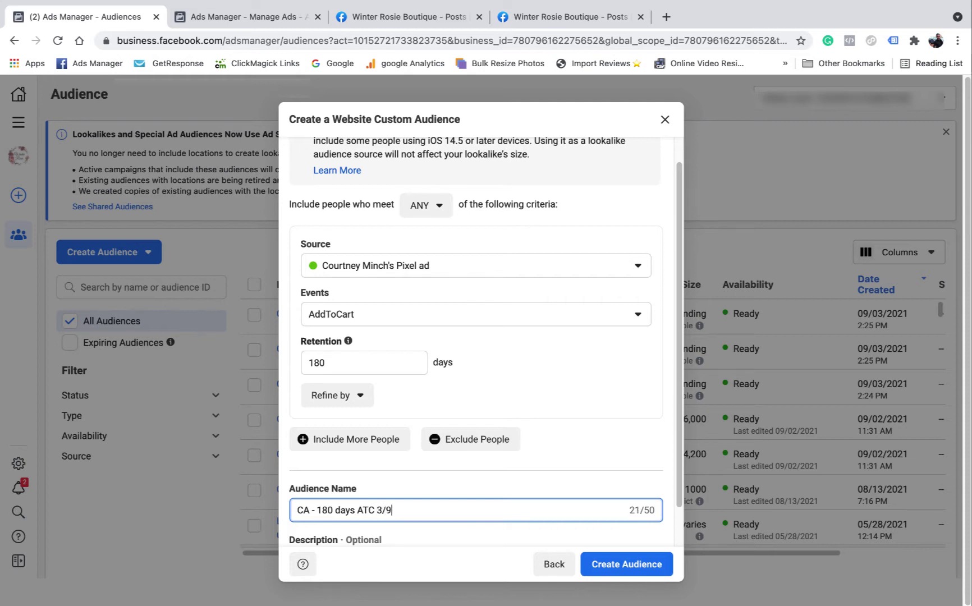
pyautogui.scroll(-1, 518, 427)
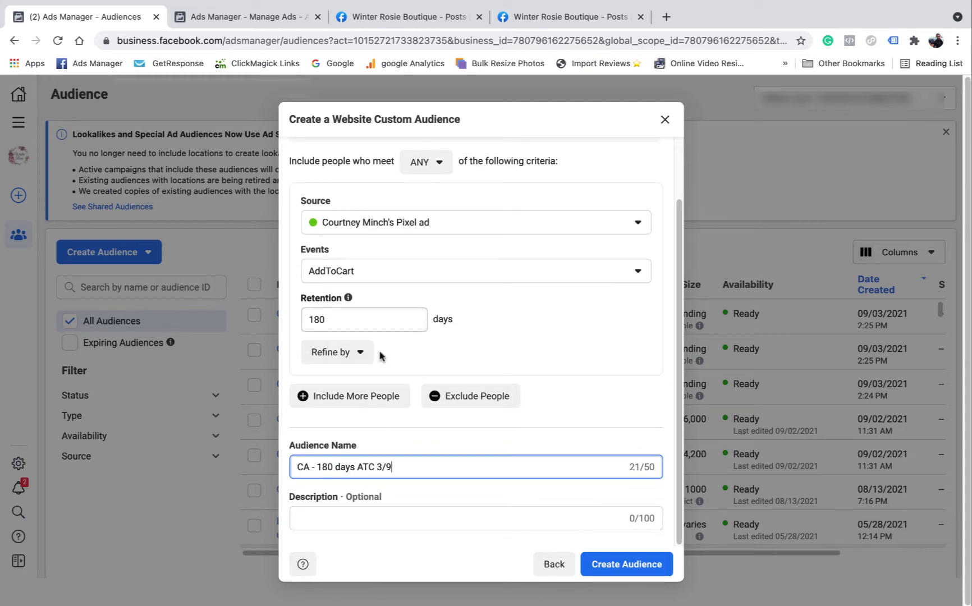
pyautogui.click(605, 565)
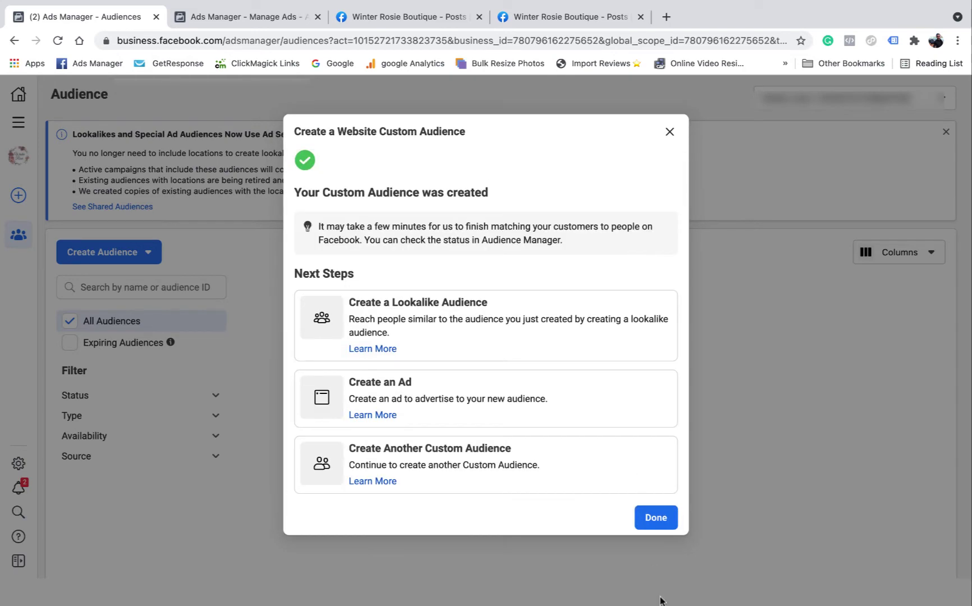
pyautogui.click(656, 517)
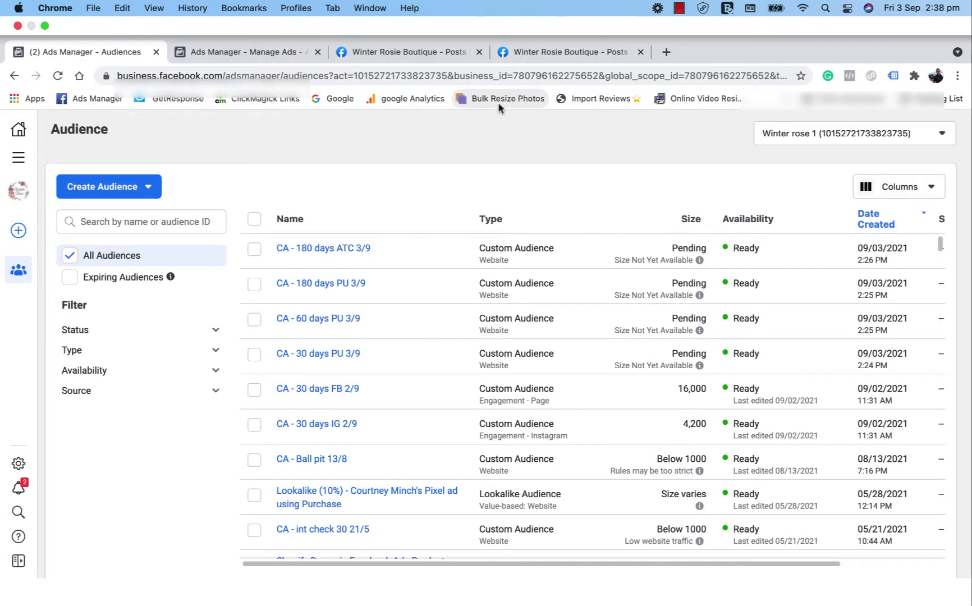
# - Reload the audiences page and create a 2% lookalike of CA - 30 days PU 3/9
pyautogui.click(58, 75)
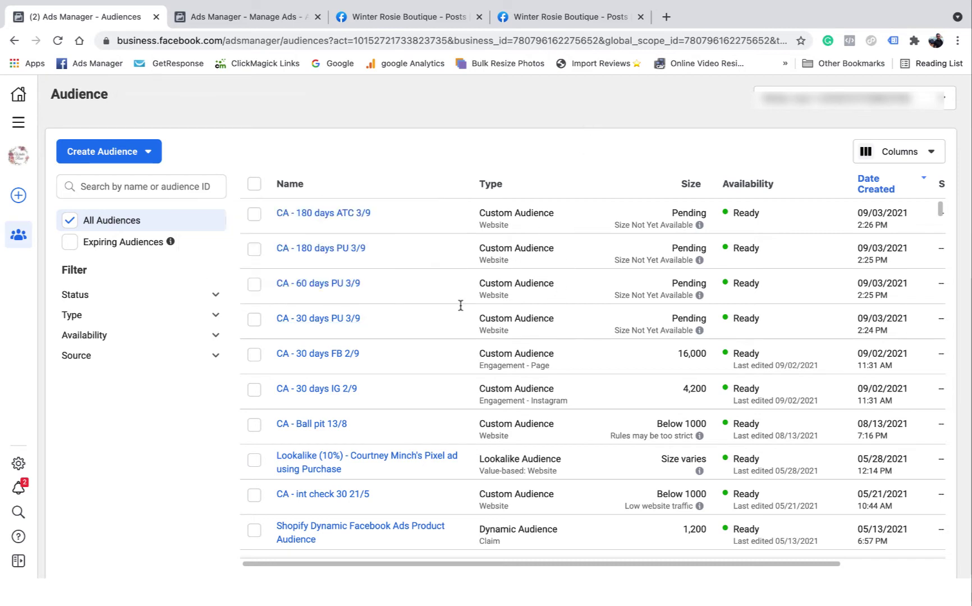
pyautogui.click(343, 318)
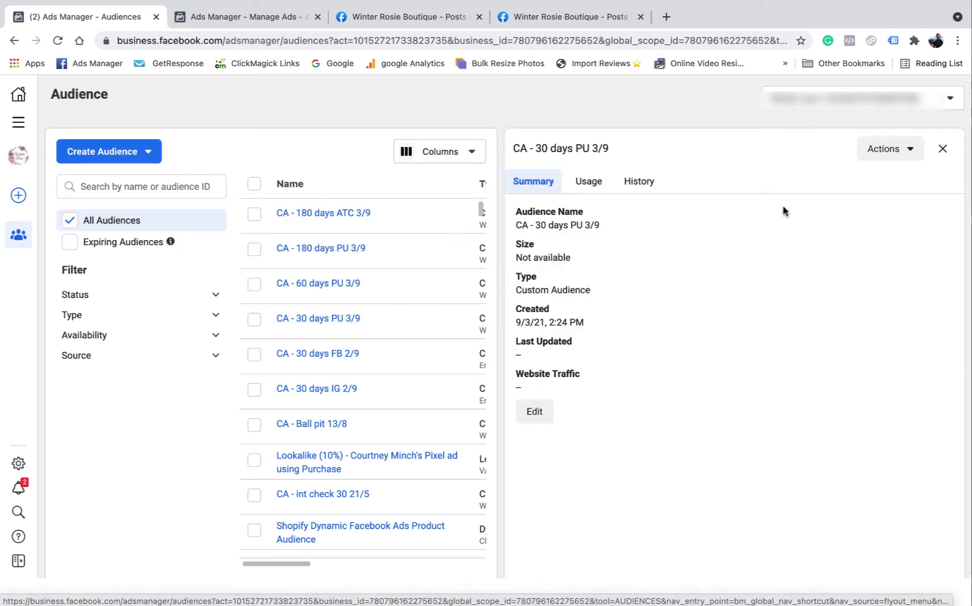
pyautogui.click(893, 151)
pyautogui.click(901, 234)
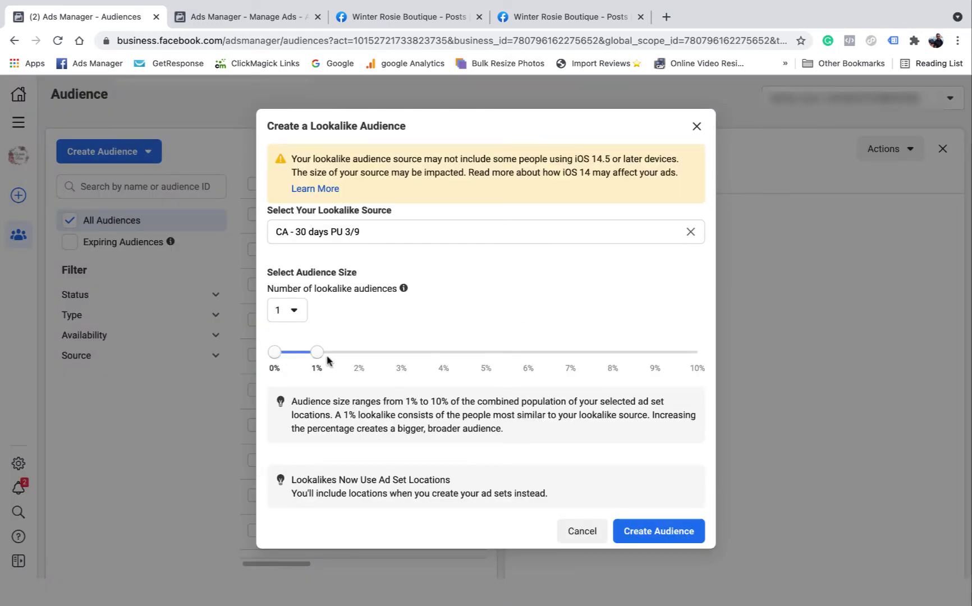
pyautogui.moveTo(324, 357); pyautogui.dragTo(351, 357)
pyautogui.click(637, 525)
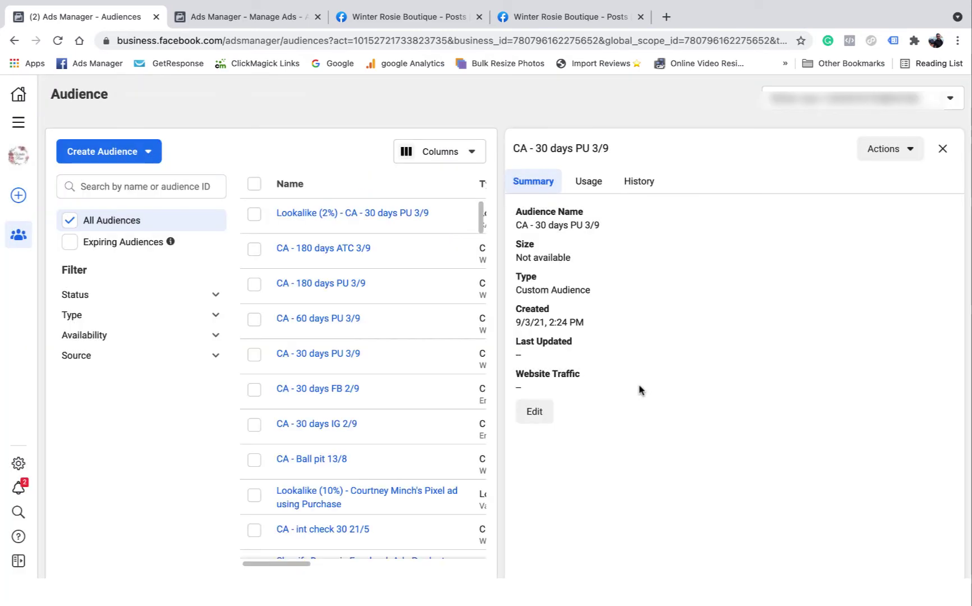
# - Create a 2% lookalike of CA - 60 days PU 3/9
pyautogui.click(943, 149)
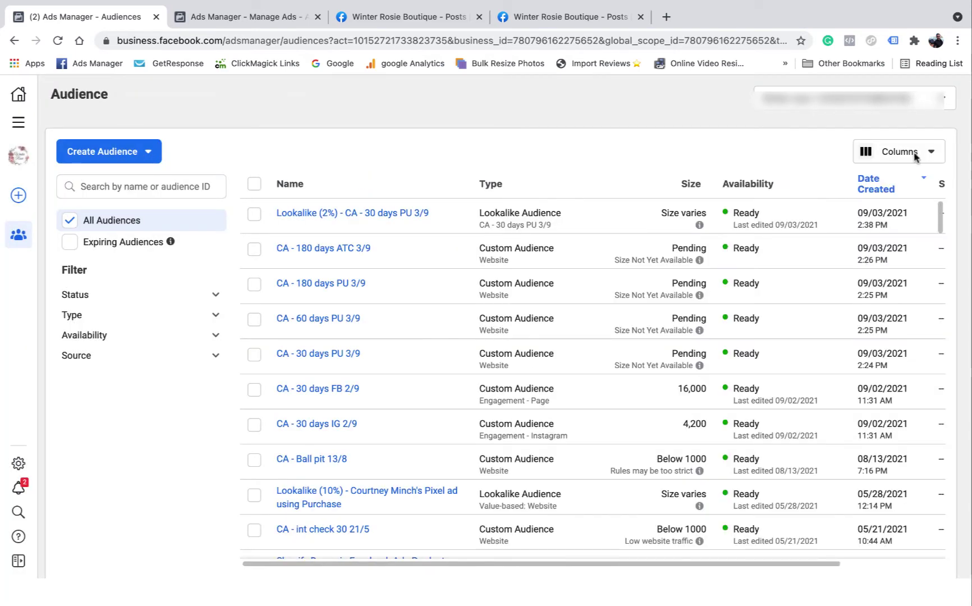
pyautogui.click(326, 319)
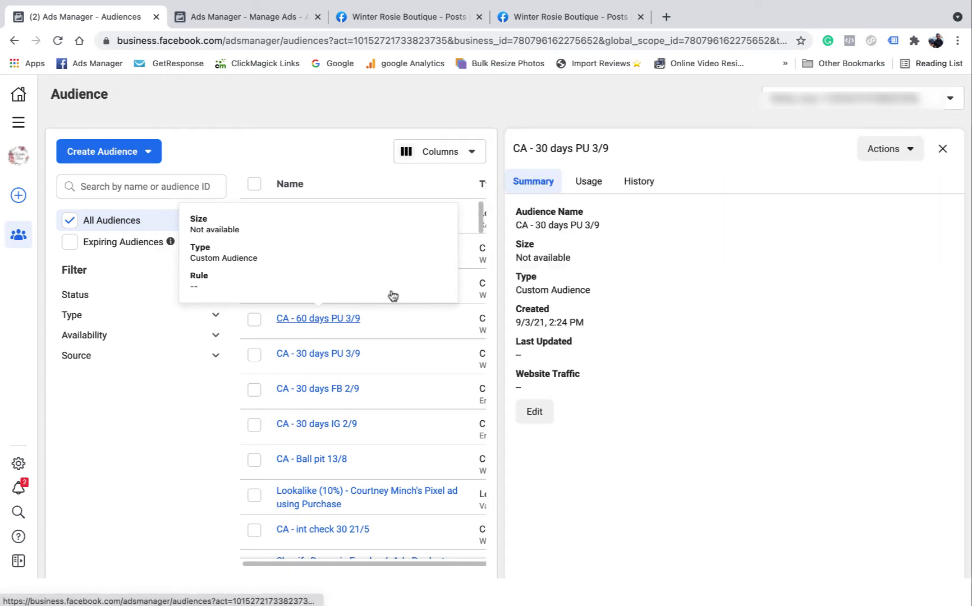
pyautogui.click(916, 153)
pyautogui.click(899, 234)
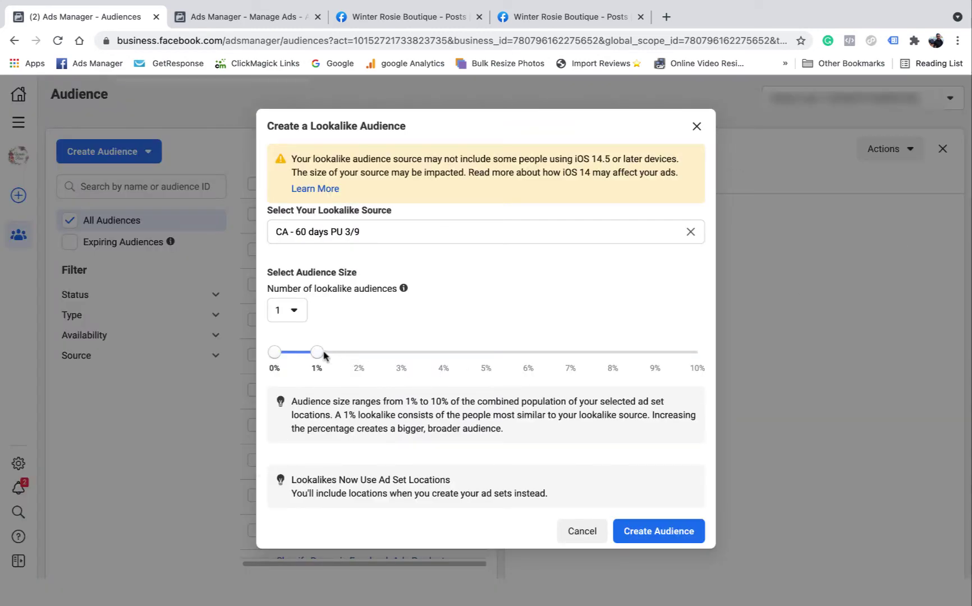
pyautogui.moveTo(326, 354); pyautogui.dragTo(364, 357)
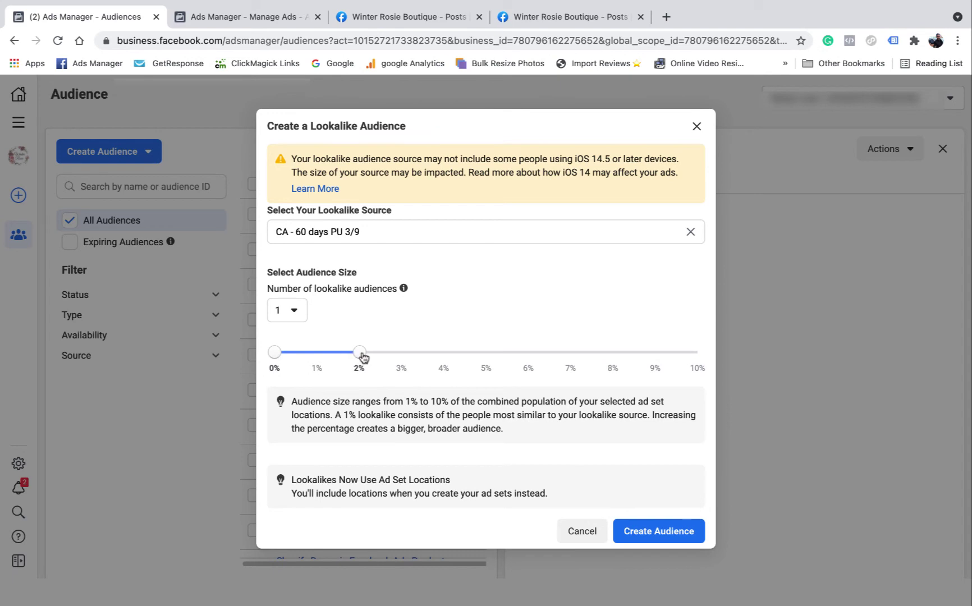
pyautogui.click(657, 533)
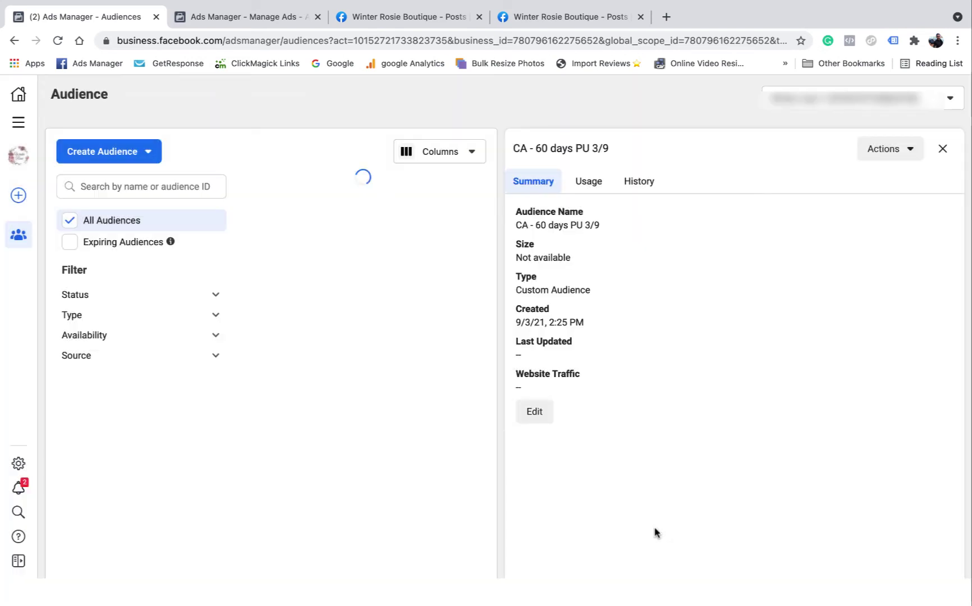
# - Create a 2% lookalike of CA - 180 days PU 3/9
pyautogui.click(945, 150)
pyautogui.click(335, 322)
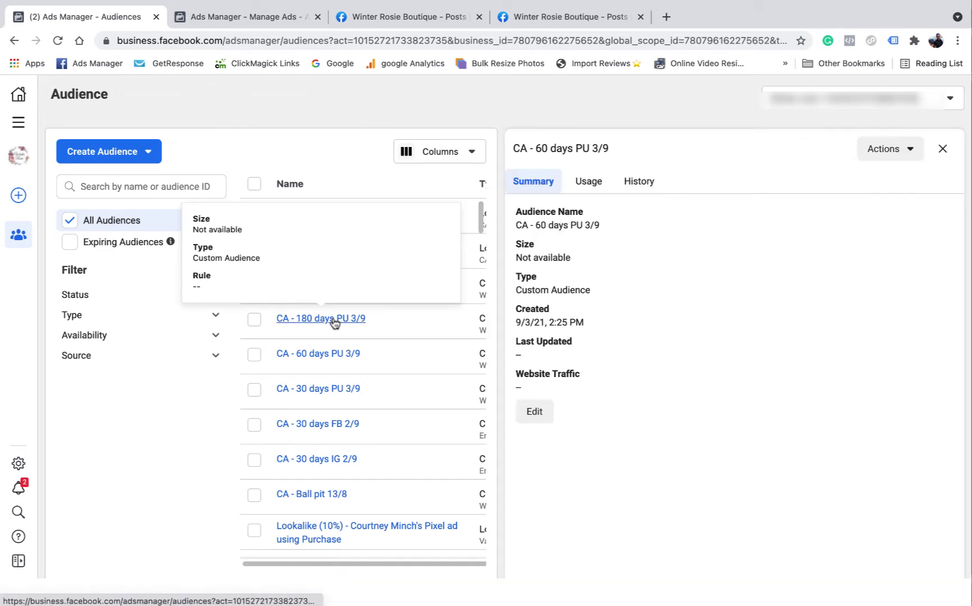
pyautogui.click(911, 151)
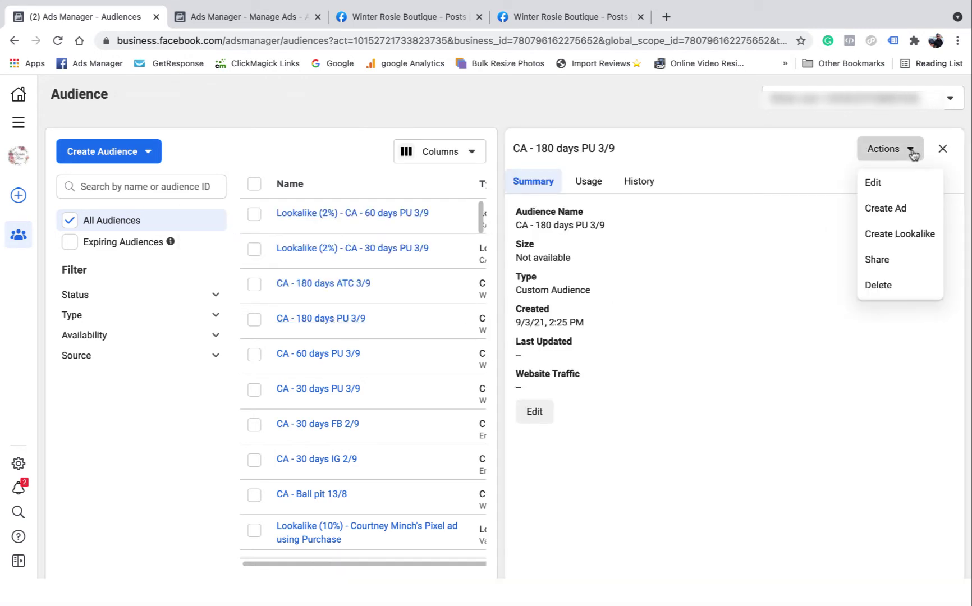
pyautogui.click(891, 238)
pyautogui.moveTo(319, 352); pyautogui.dragTo(356, 354)
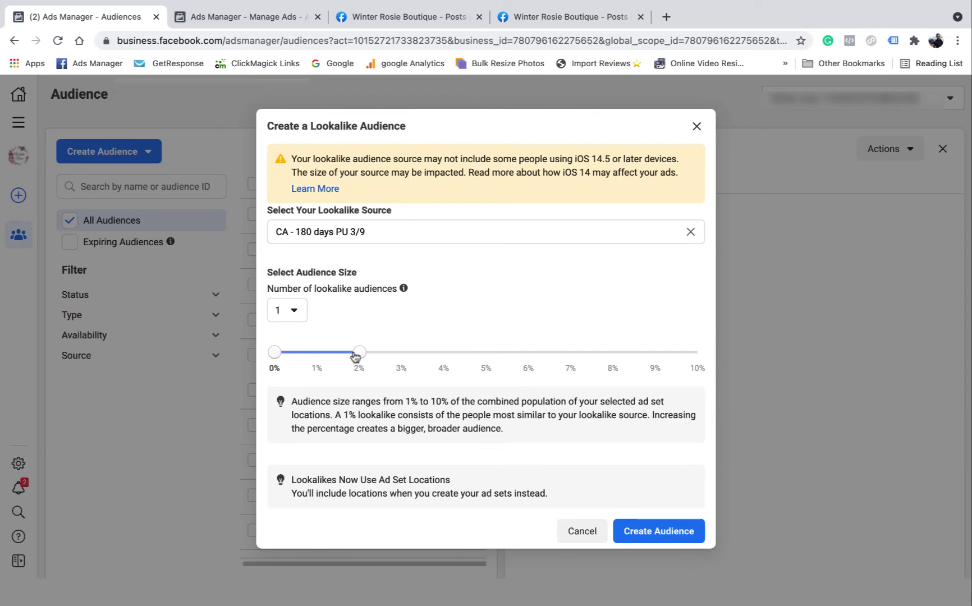
pyautogui.click(657, 530)
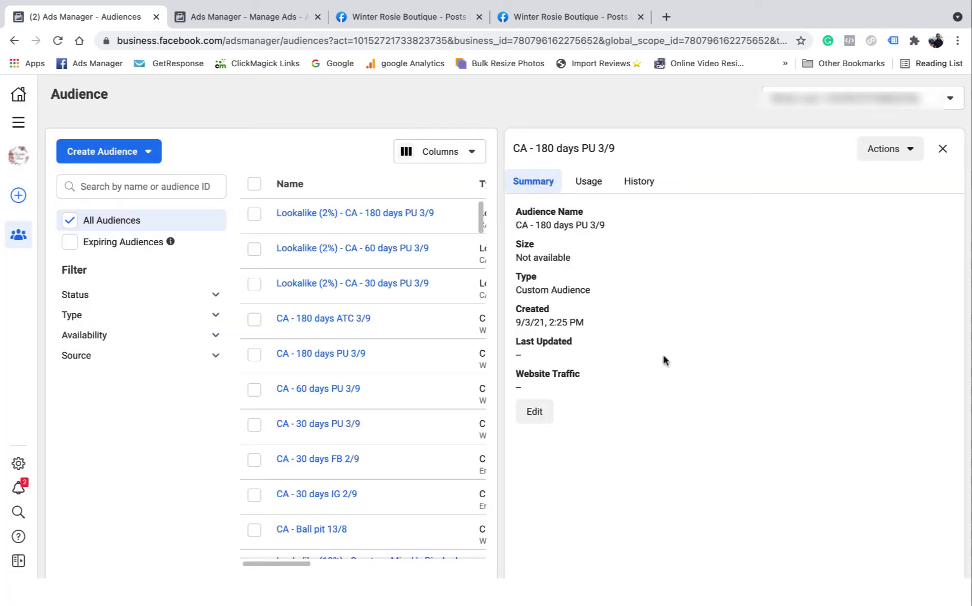
# - Create a 2% lookalike of CA - 180 days ATC 3/9 and close the detail panel
pyautogui.click(944, 149)
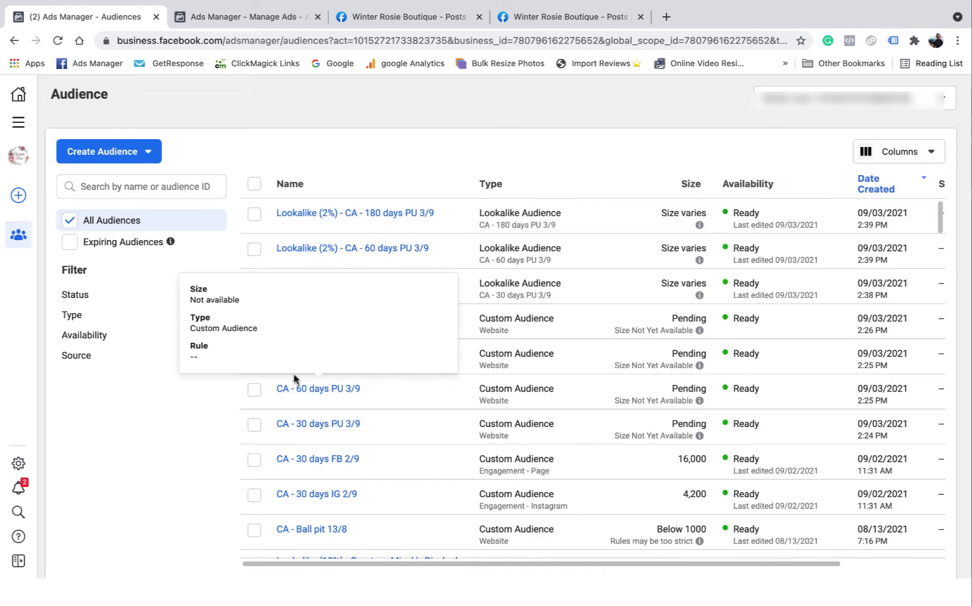
pyautogui.click(344, 319)
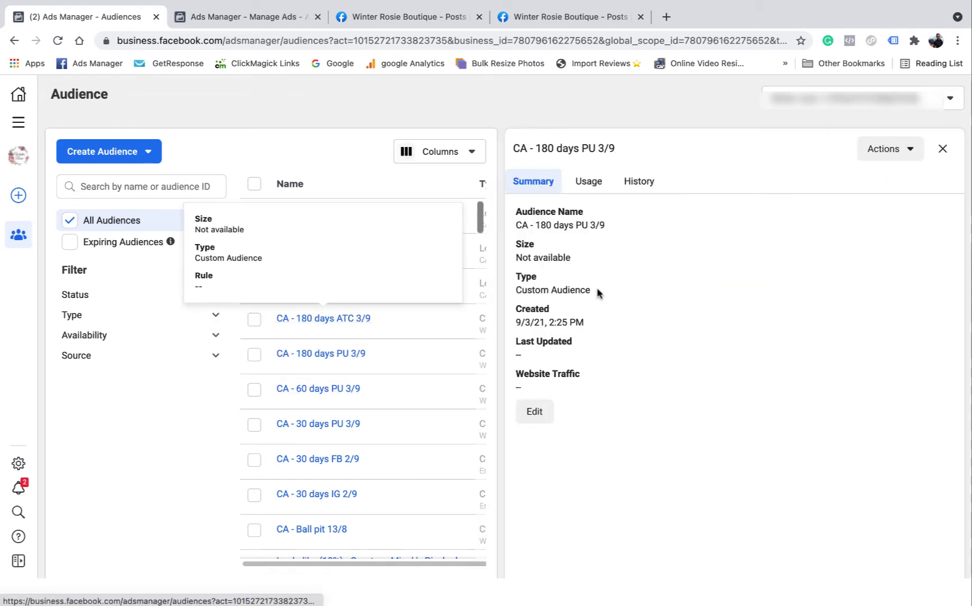
pyautogui.click(895, 160)
pyautogui.click(879, 233)
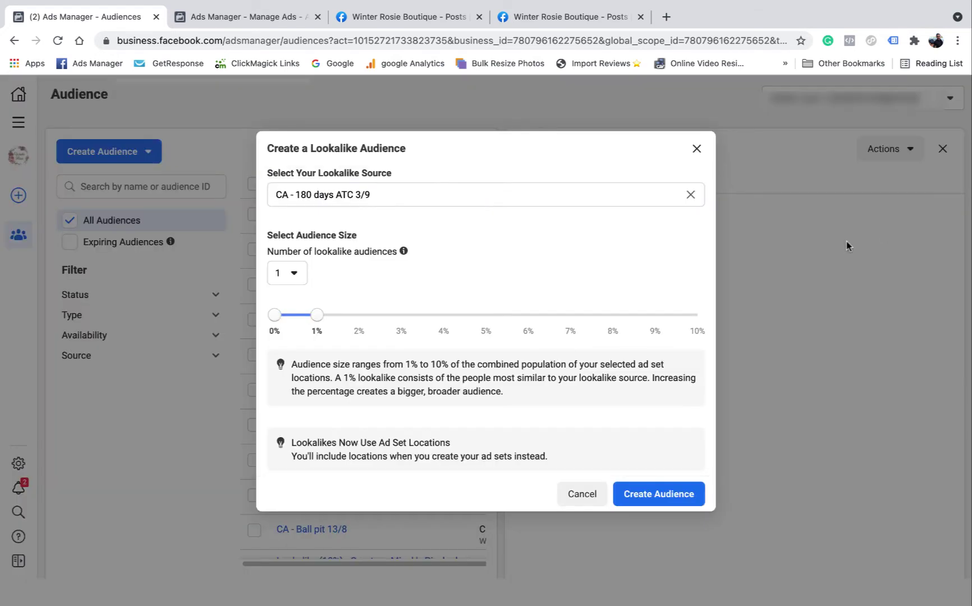
pyautogui.click(360, 316)
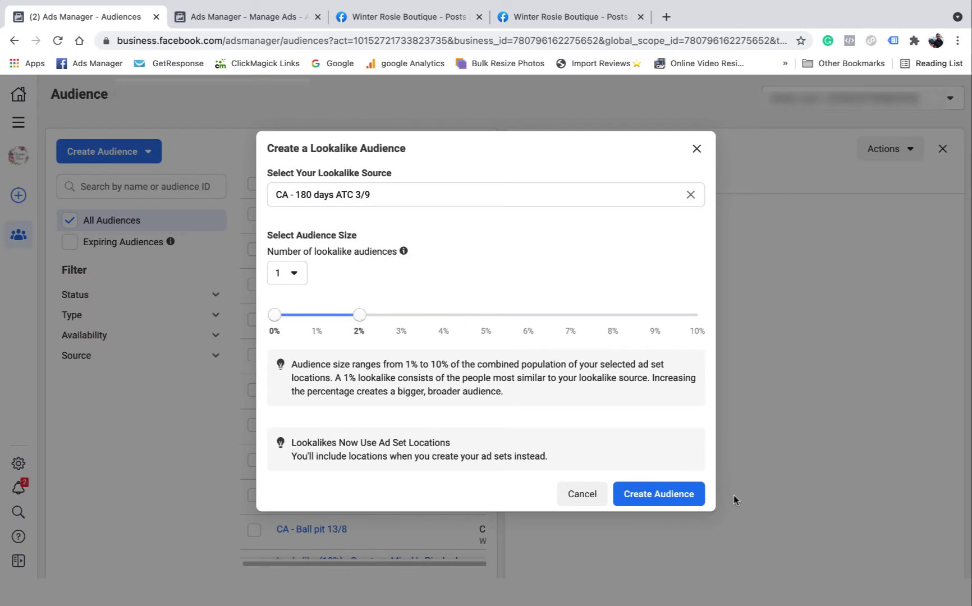
pyautogui.click(667, 491)
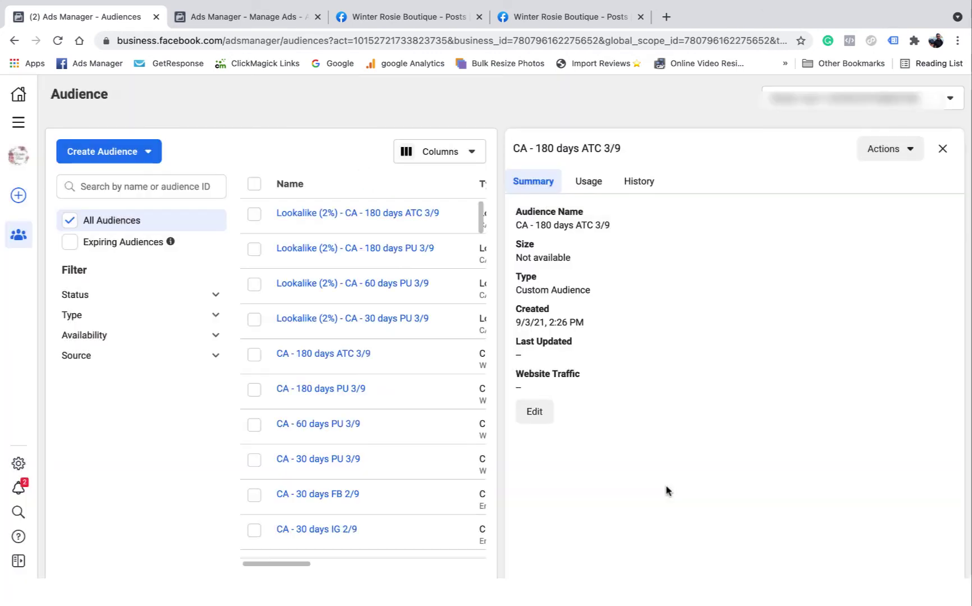
pyautogui.click(943, 150)
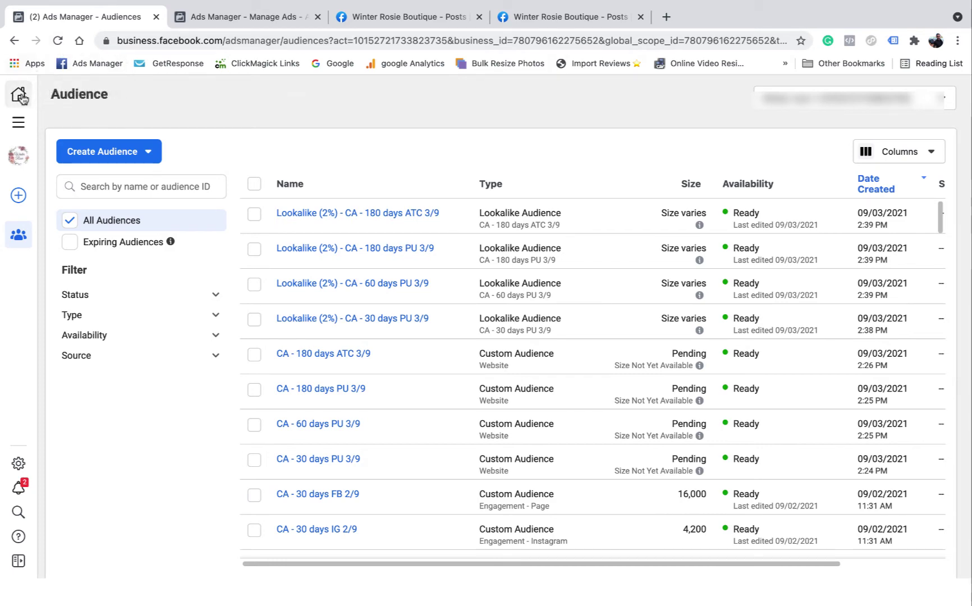
pyautogui.click(18, 123)
# - Start a new campaign with the Conversions objective
pyautogui.click(92, 159)
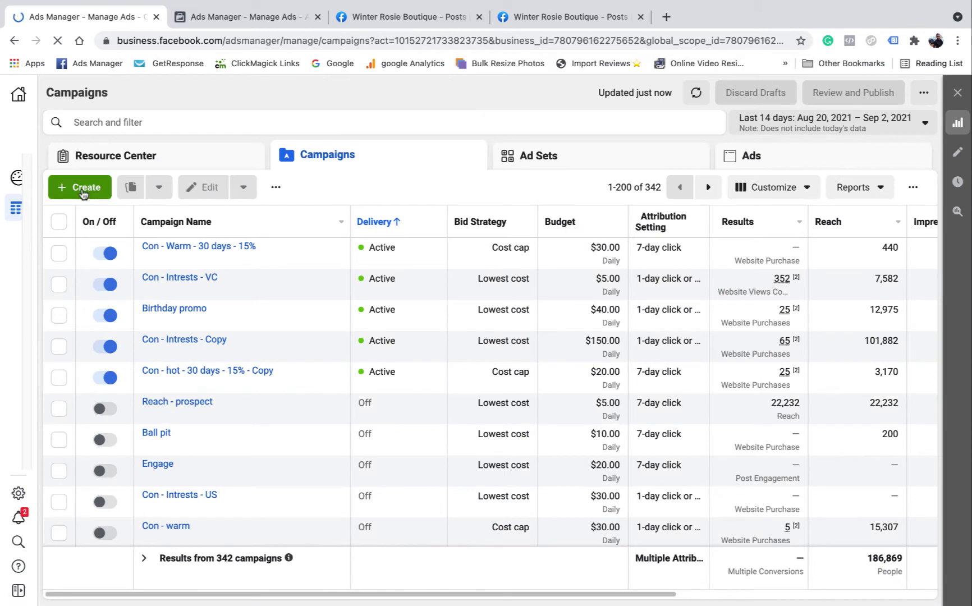
pyautogui.click(83, 190)
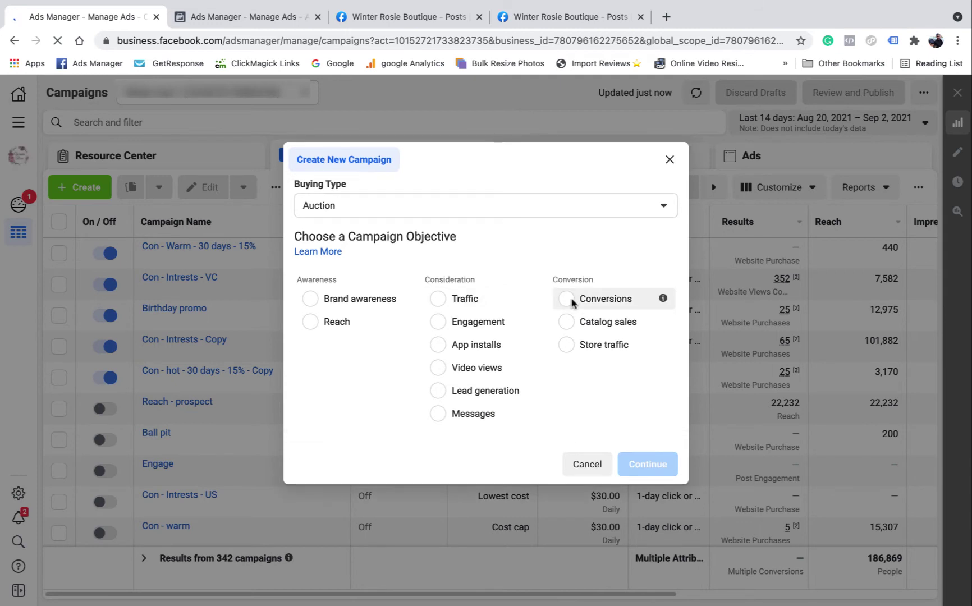
pyautogui.click(573, 302)
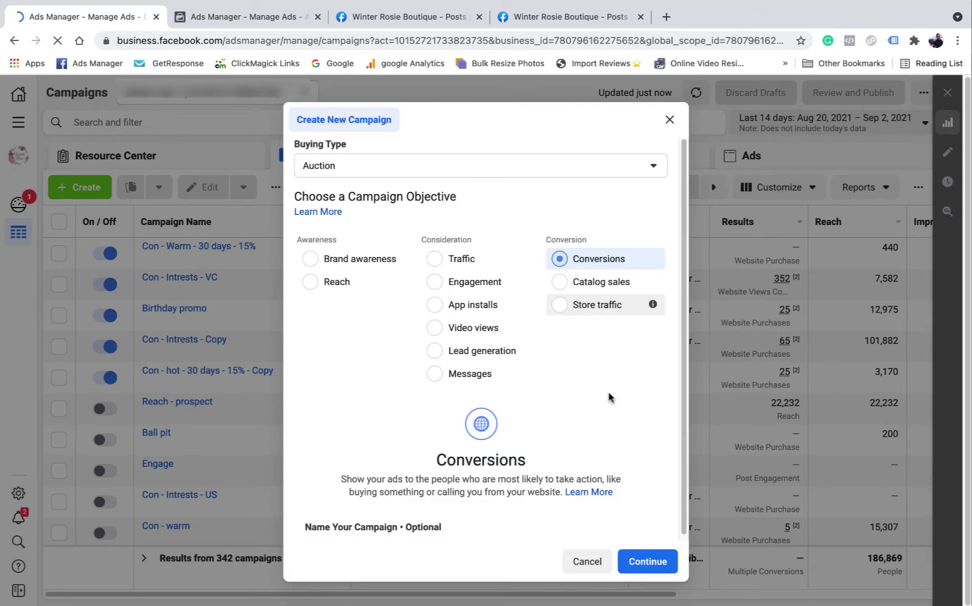
pyautogui.click(651, 566)
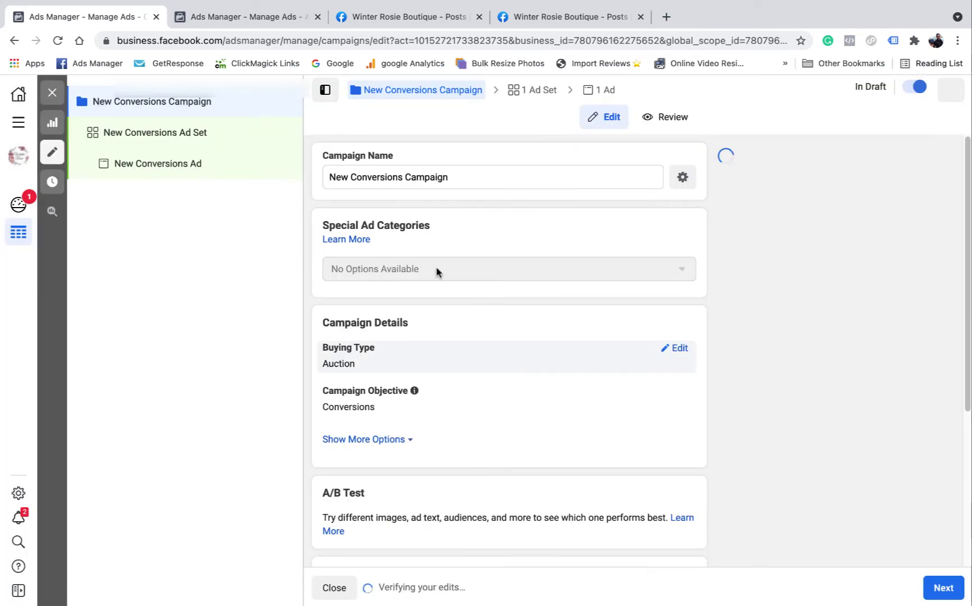
# - Rename the campaign to Con - 2% ATC,PU LL and copy the name
pyautogui.moveTo(452, 177); pyautogui.dragTo(315, 180)
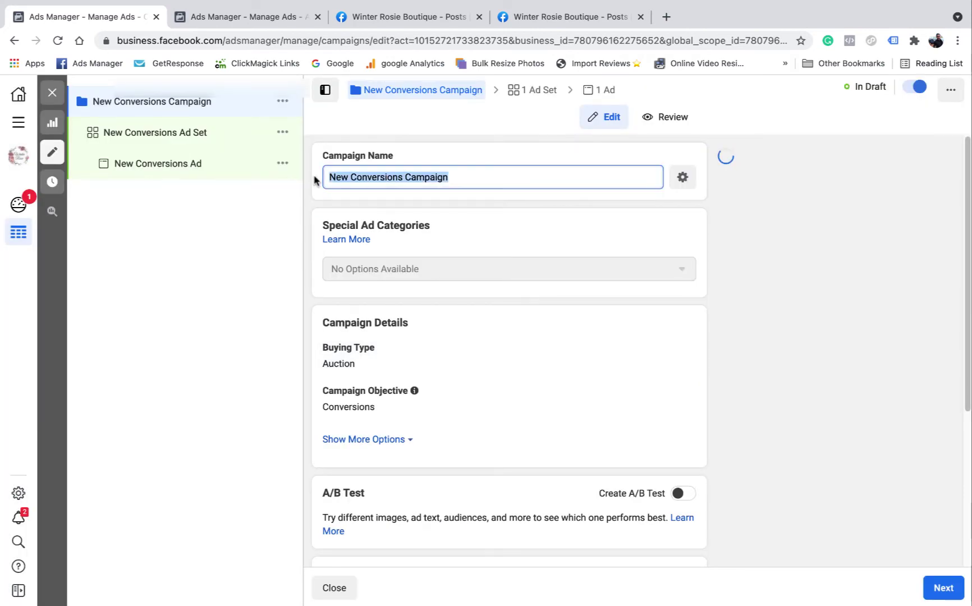
pyautogui.write('Con - 2% ATC,PU LL')
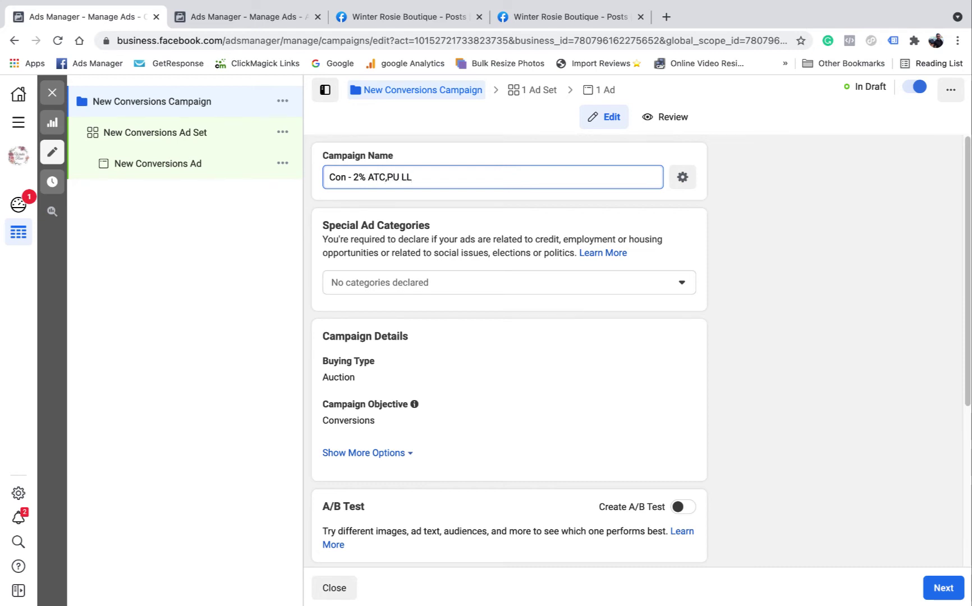
pyautogui.click(656, 330)
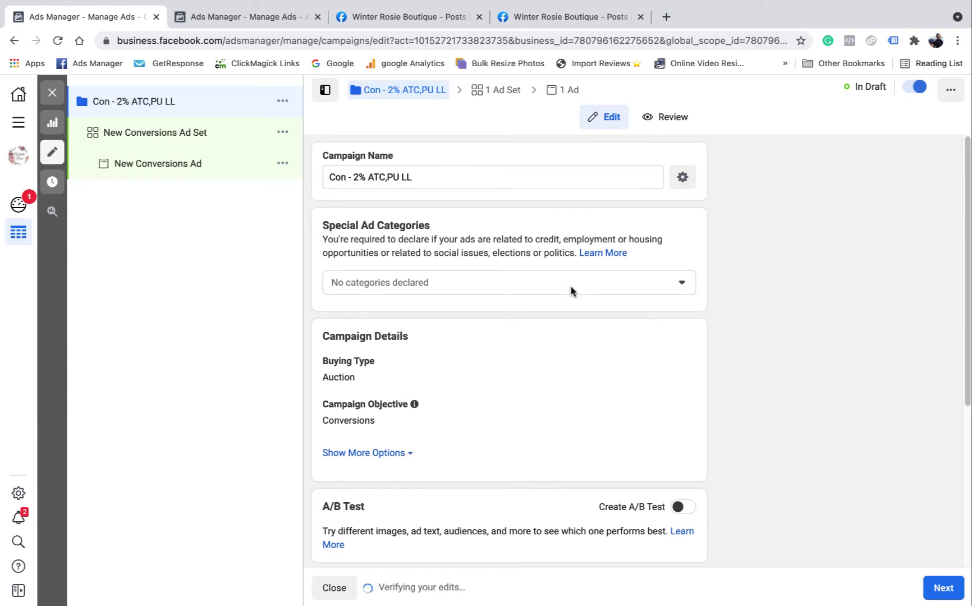
pyautogui.scroll(-1, 444, 203)
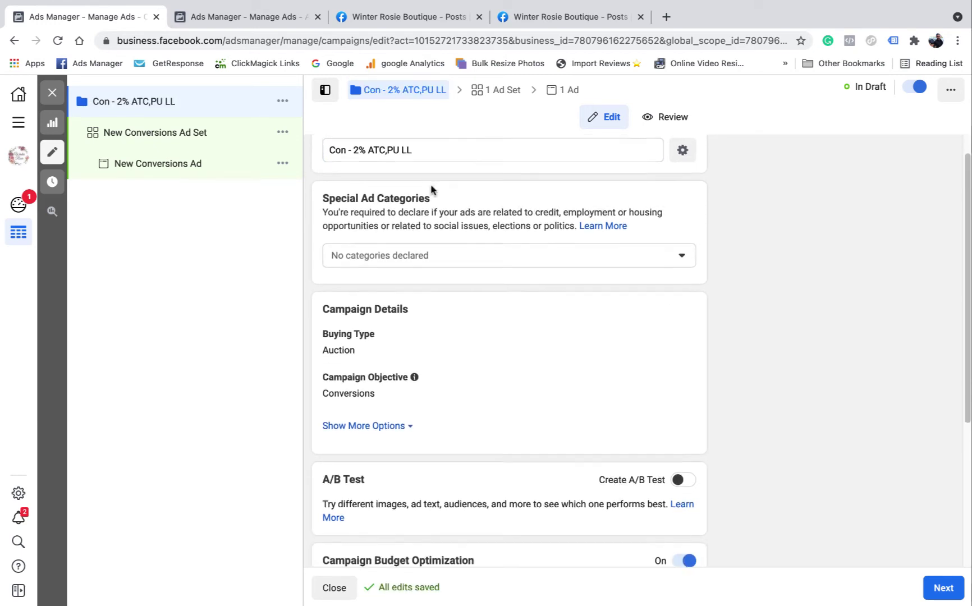
pyautogui.scroll(1, 431, 190)
pyautogui.moveTo(418, 178); pyautogui.dragTo(330, 179)
pyautogui.rightClick(356, 177)
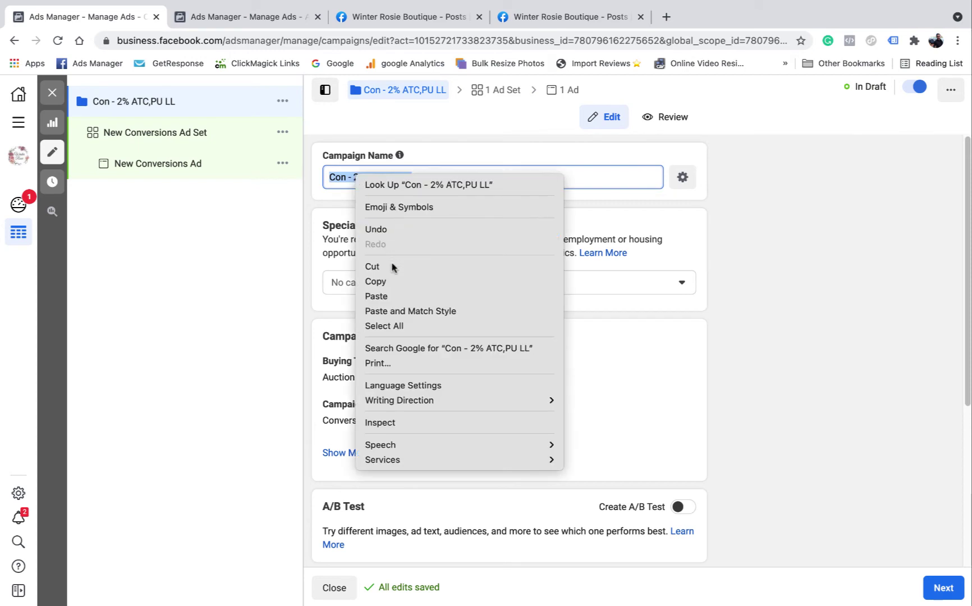
pyautogui.click(398, 277)
# - Set the campaign's daily budget to $150.00, then go to its ad set
pyautogui.scroll(-1, 531, 267)
pyautogui.scroll(-5, 531, 267)
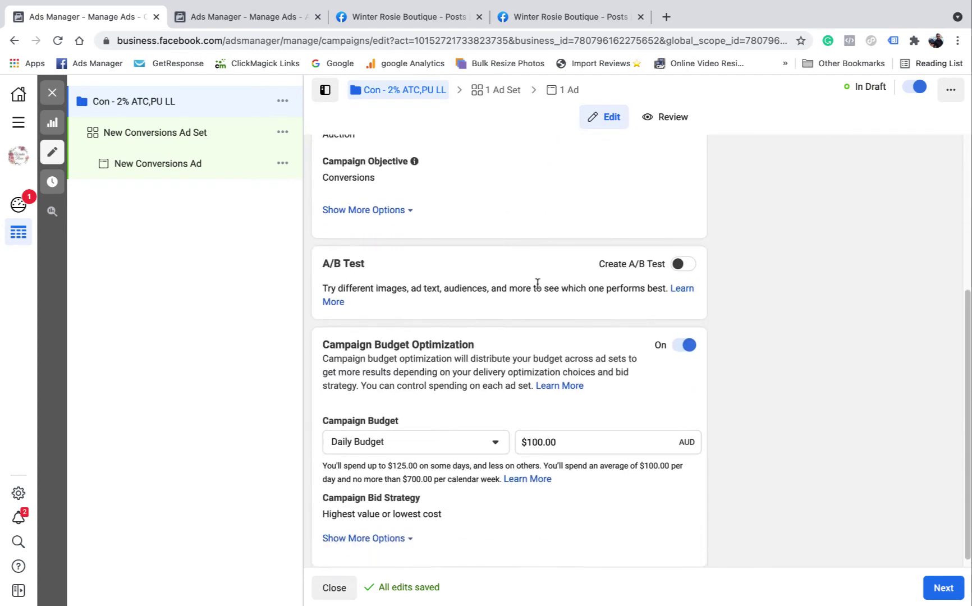
pyautogui.click(537, 434)
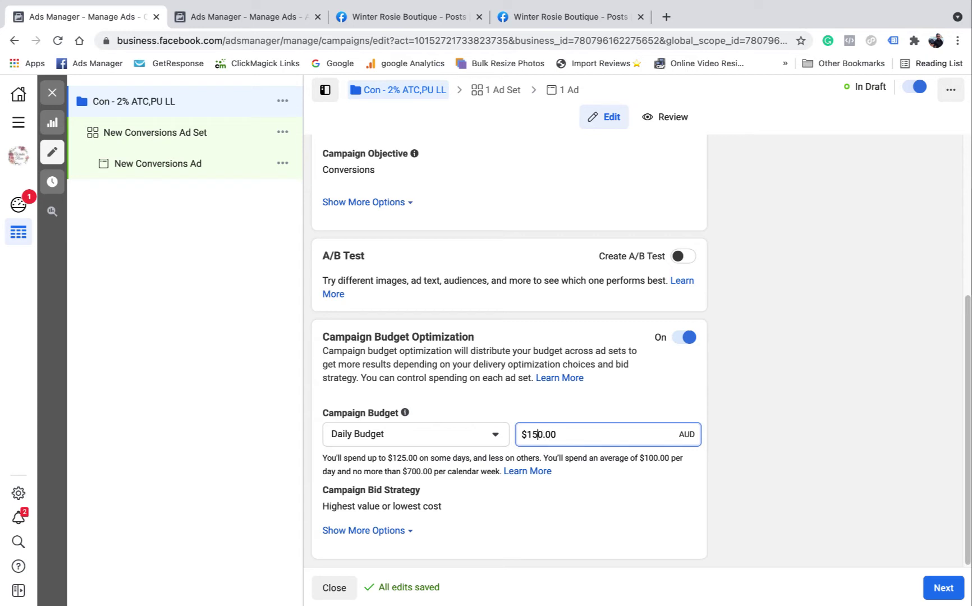
pyautogui.click(797, 427)
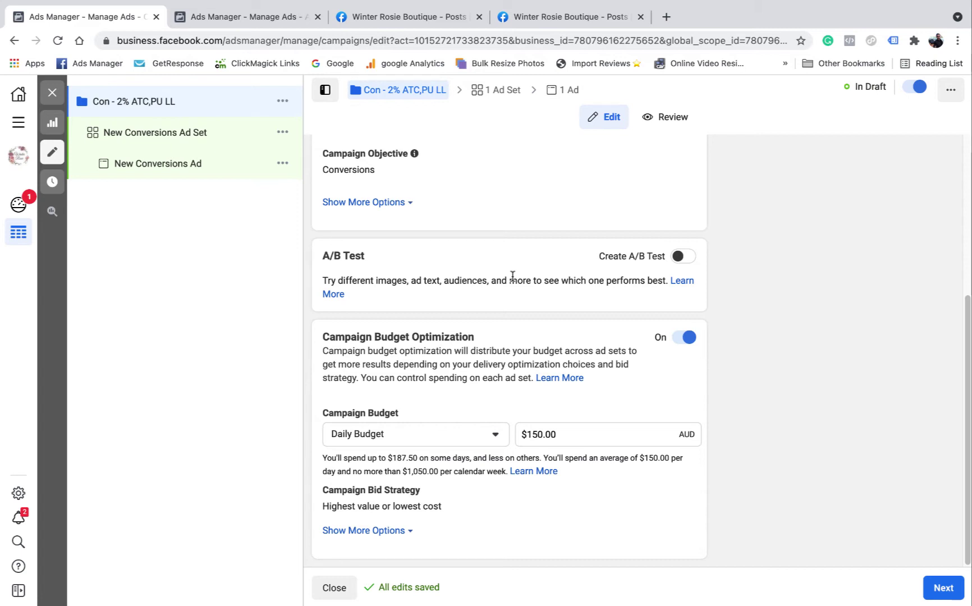
pyautogui.click(498, 102)
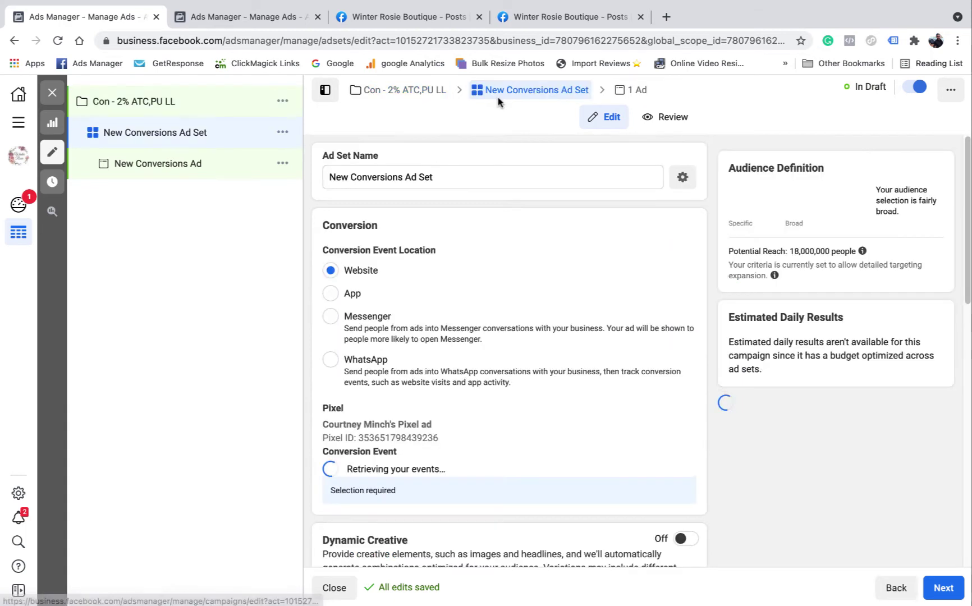
# - Paste the campaign name Con - 2% ATC,PU LL over the default ad set name
pyautogui.moveTo(443, 179); pyautogui.dragTo(328, 177)
pyautogui.rightClick(328, 177)
pyautogui.click(378, 281)
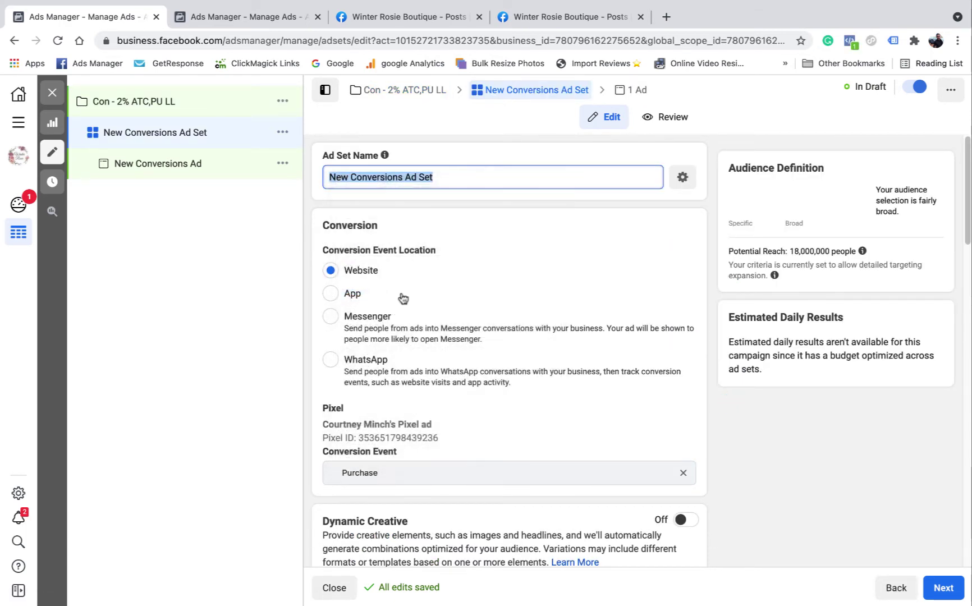
pyautogui.hotkey('ctrl', 'v')
# - Change the ad set's start time to 4:40 PM on Sep 3, 2021
pyautogui.scroll(-2, 512, 247)
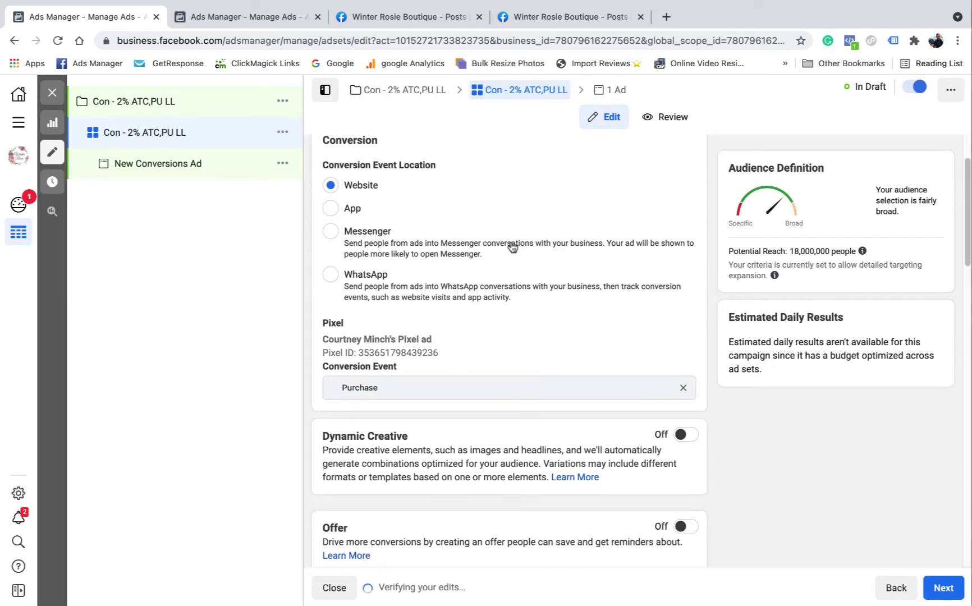
pyautogui.scroll(-1, 500, 253)
pyautogui.scroll(3, 337, 275)
pyautogui.scroll(-3, 393, 438)
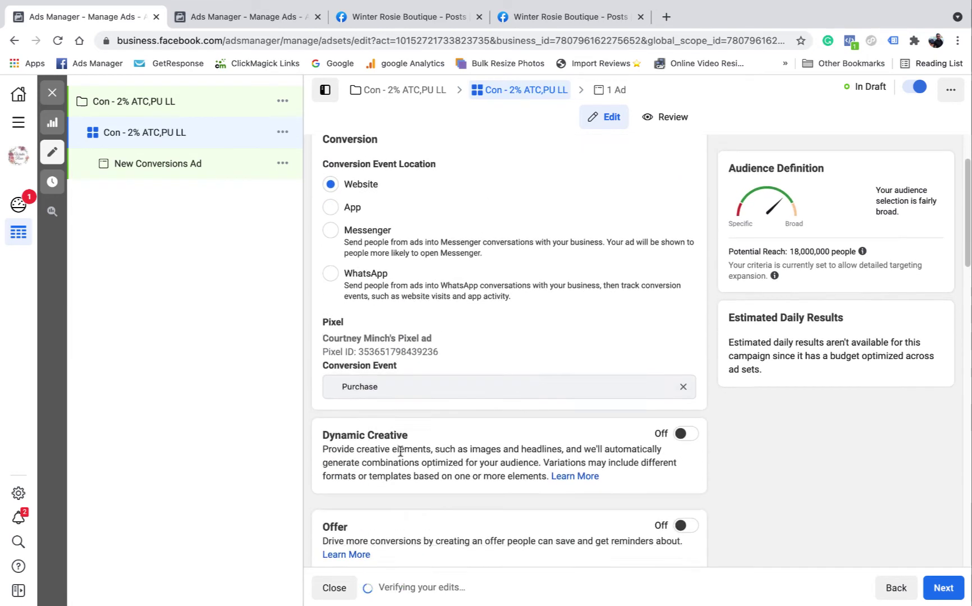
pyautogui.scroll(-1, 400, 451)
pyautogui.scroll(-2, 595, 345)
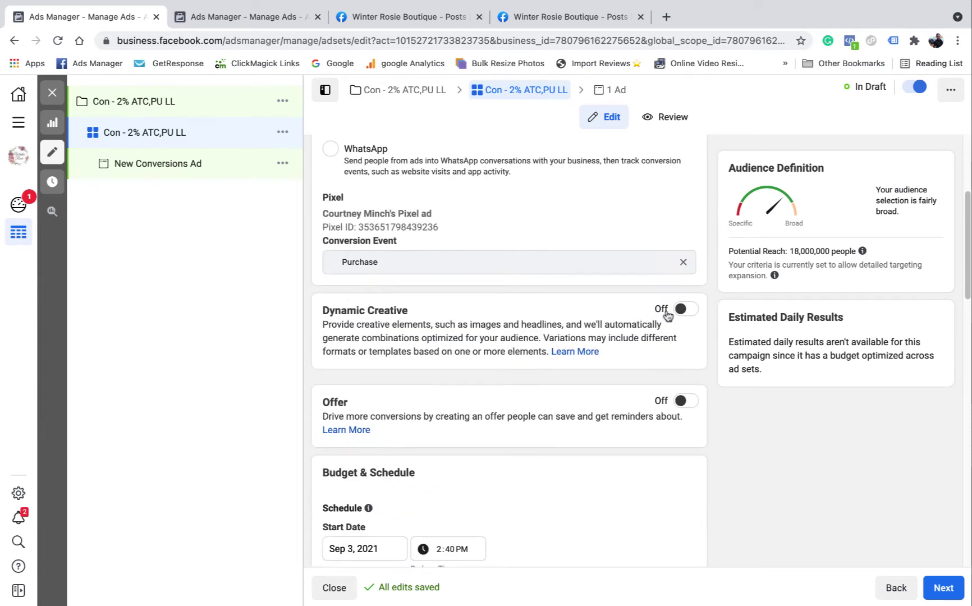
pyautogui.scroll(-4, 552, 341)
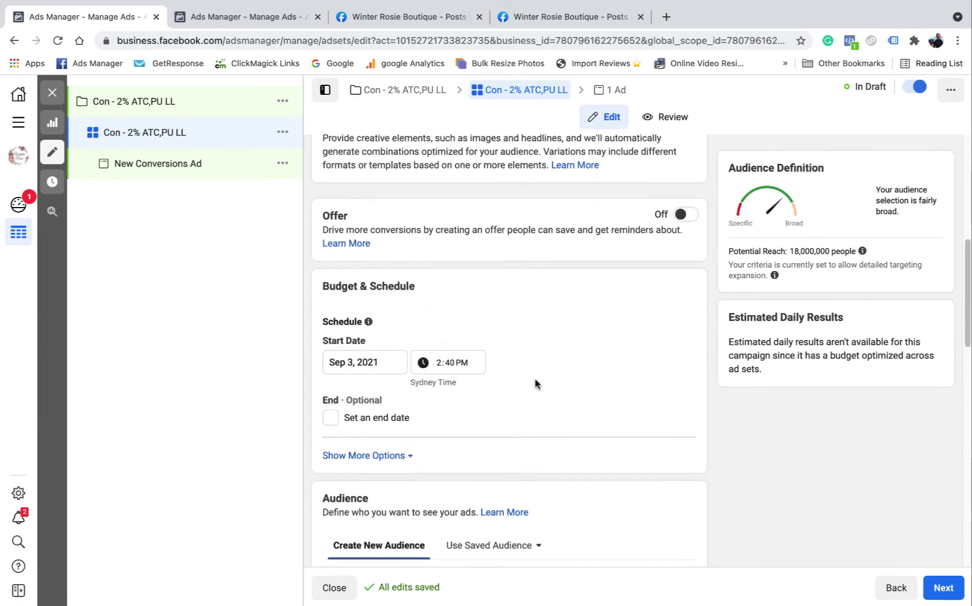
pyautogui.click(440, 360)
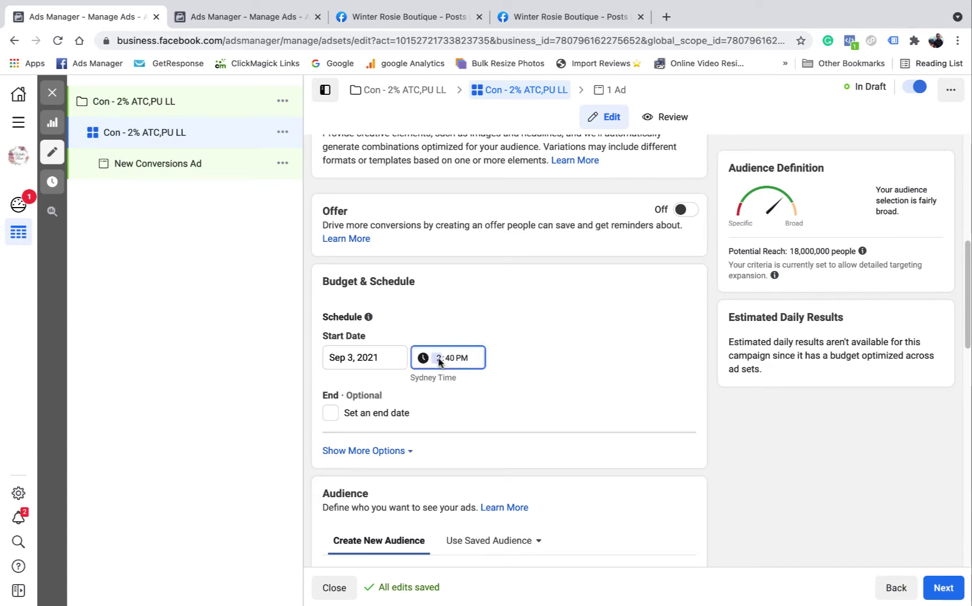
pyautogui.click(573, 358)
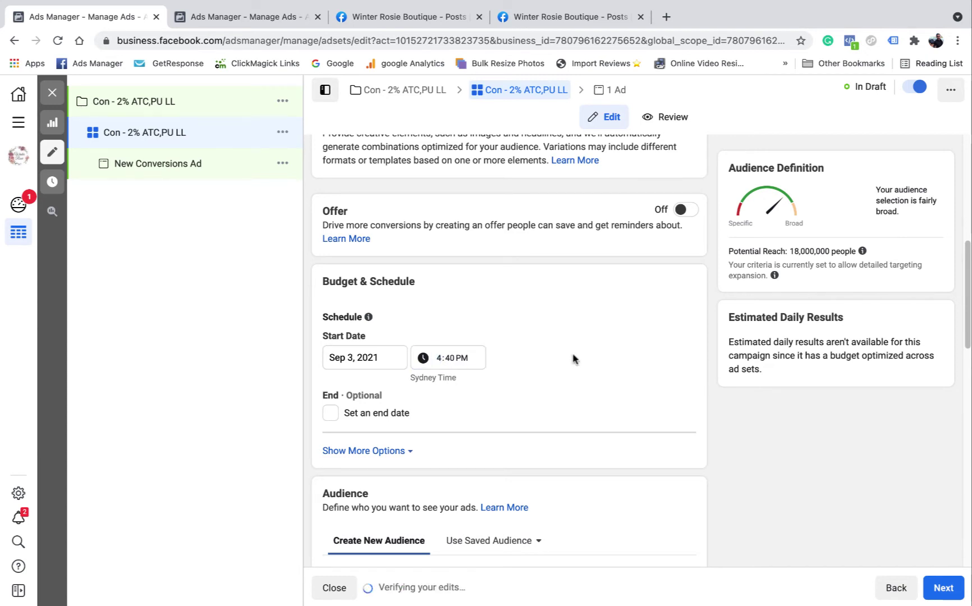
pyautogui.scroll(-3, 573, 358)
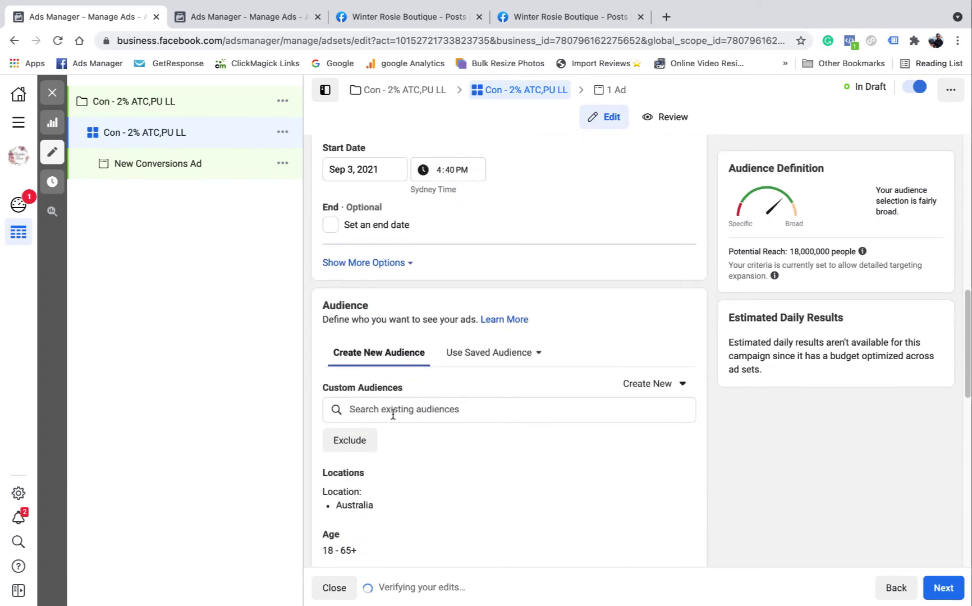
# - Search lookalikes for 3/9 and add the four 2% lookalikes: 180 ATC, 180, 60, 30 PU
pyautogui.click(427, 412)
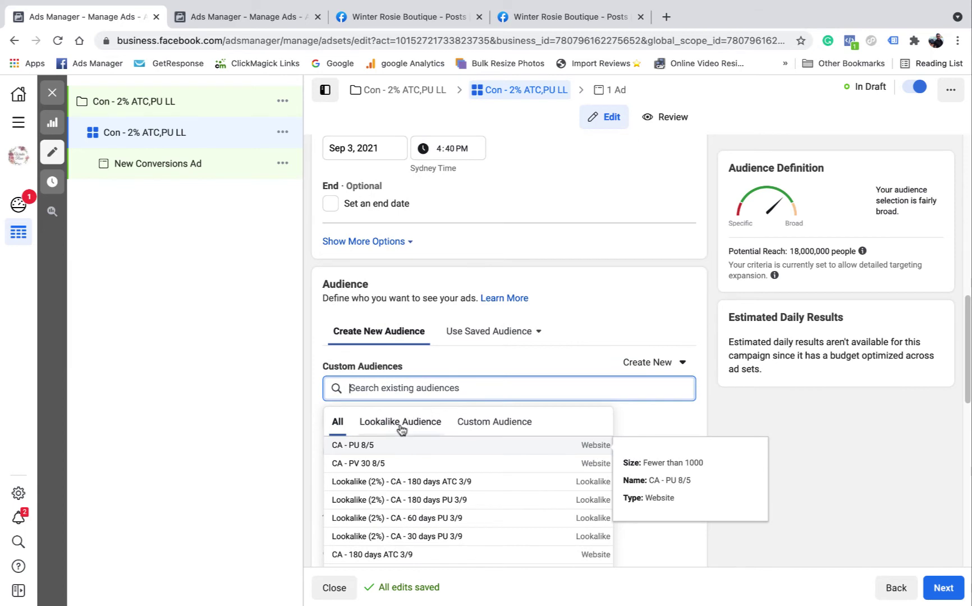
pyautogui.click(412, 424)
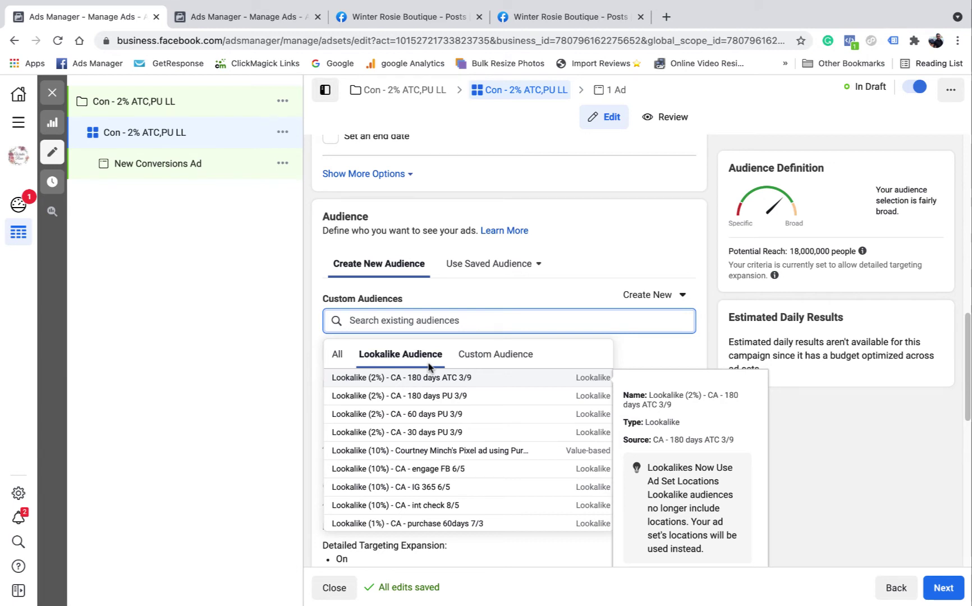
pyautogui.write('3/9')
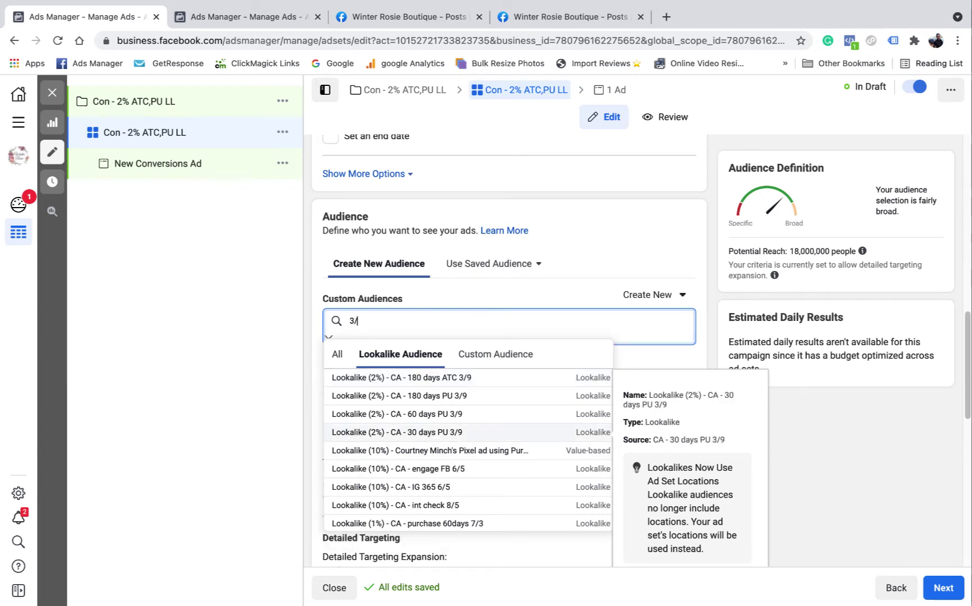
pyautogui.click(434, 385)
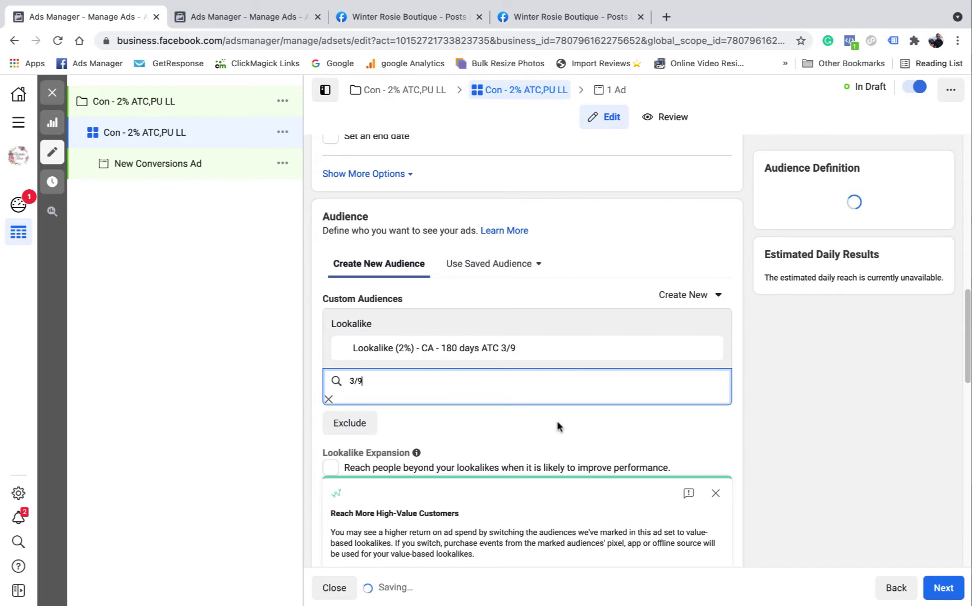
pyautogui.click(434, 493)
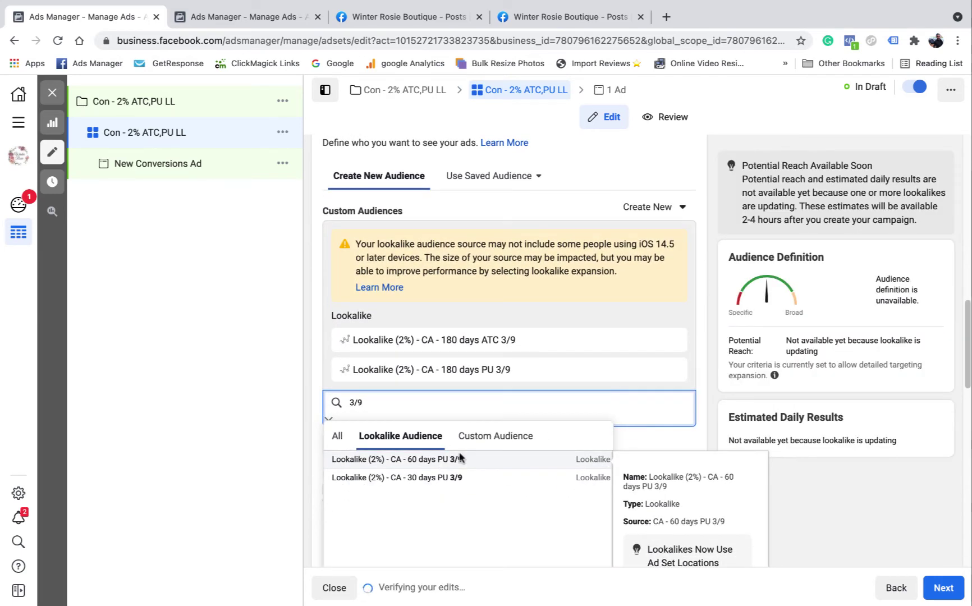
pyautogui.click(456, 461)
pyautogui.click(443, 492)
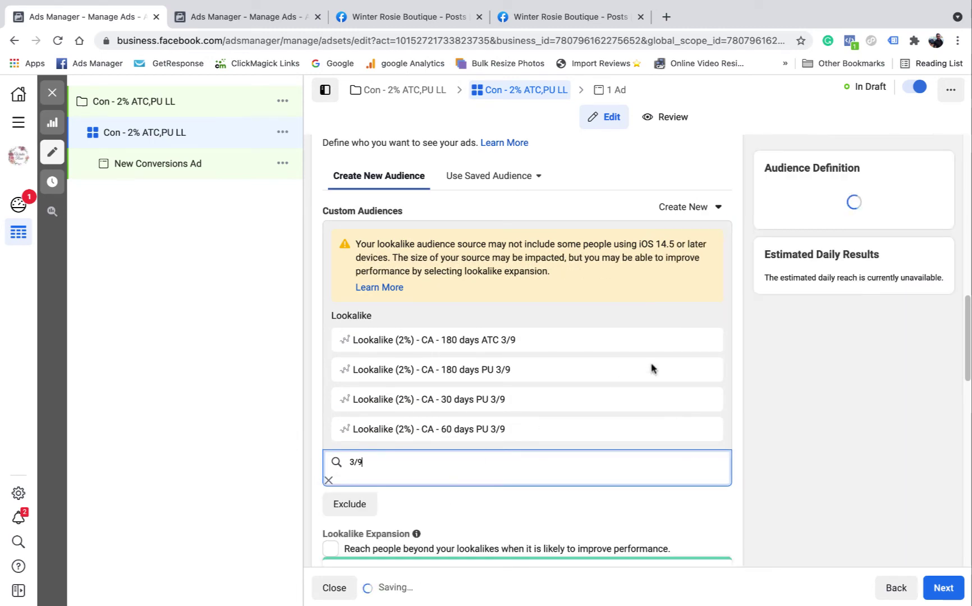
# - Close the audience search and dismiss the value-based lookalikes suggestion
pyautogui.click(702, 324)
pyautogui.scroll(-4, 699, 325)
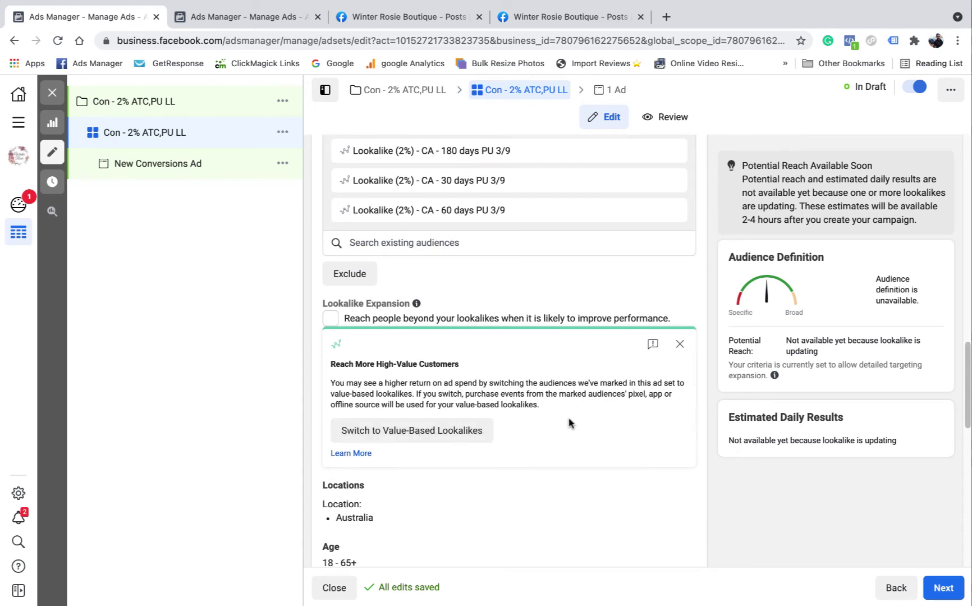
pyautogui.scroll(1, 570, 422)
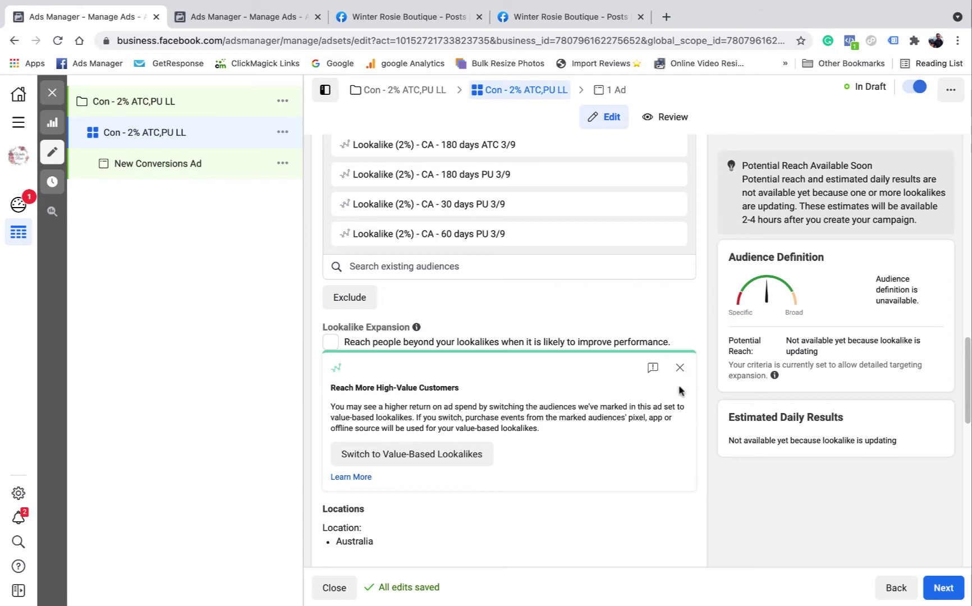
pyautogui.click(679, 368)
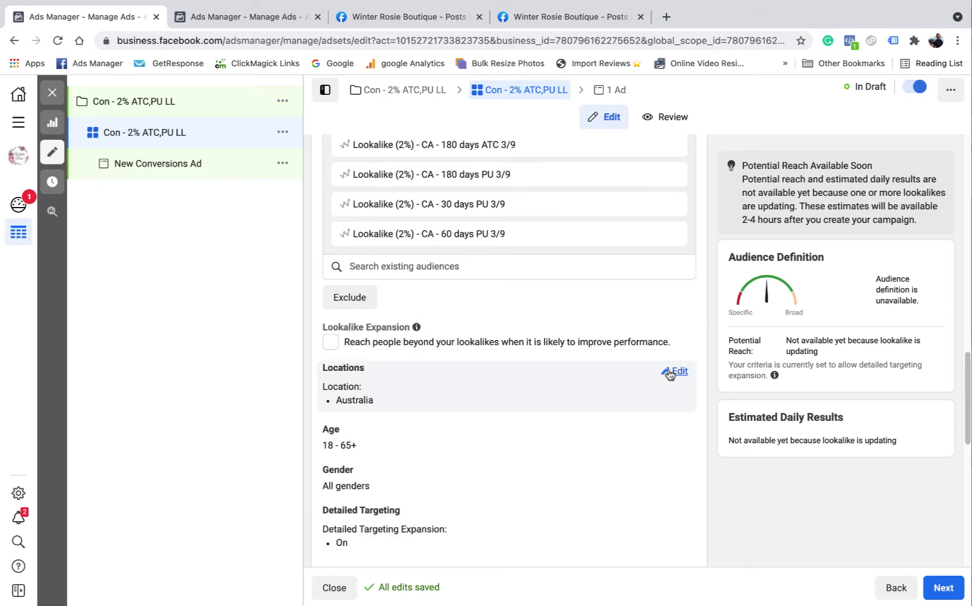
# - Exclude the custom audiences CA - PU 8/5 and CA - PV 30 8/5
pyautogui.click(352, 298)
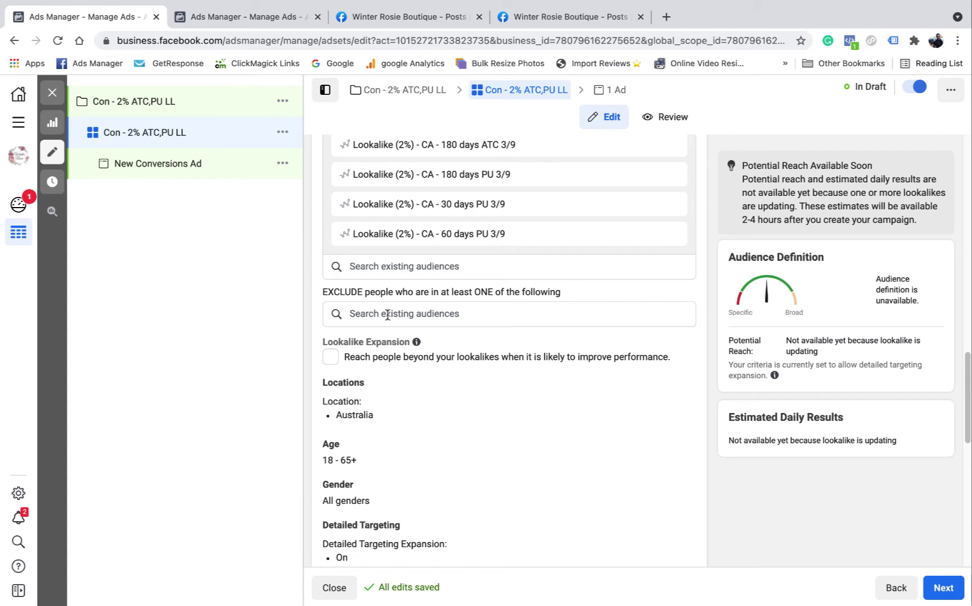
pyautogui.click(387, 315)
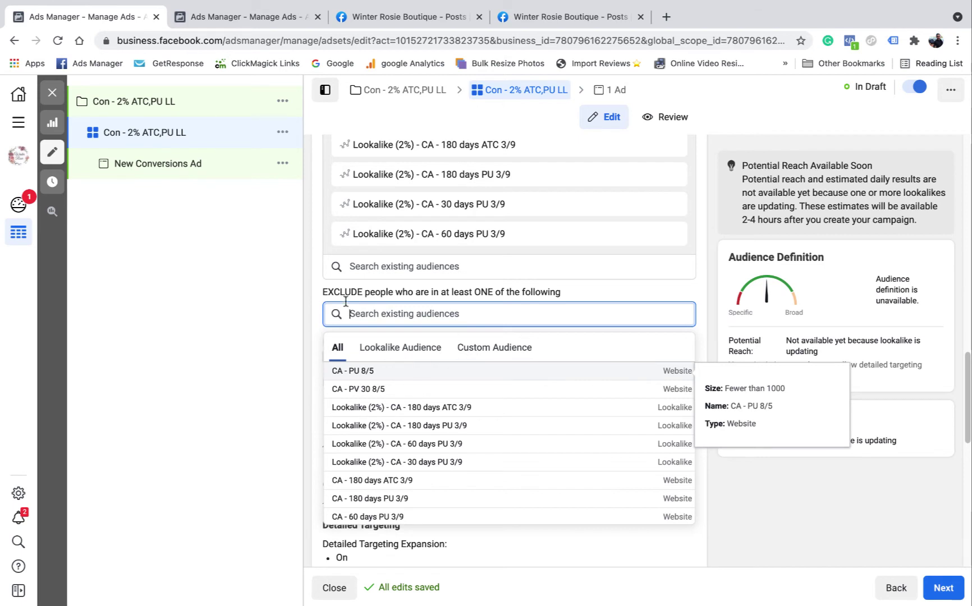
pyautogui.click(498, 348)
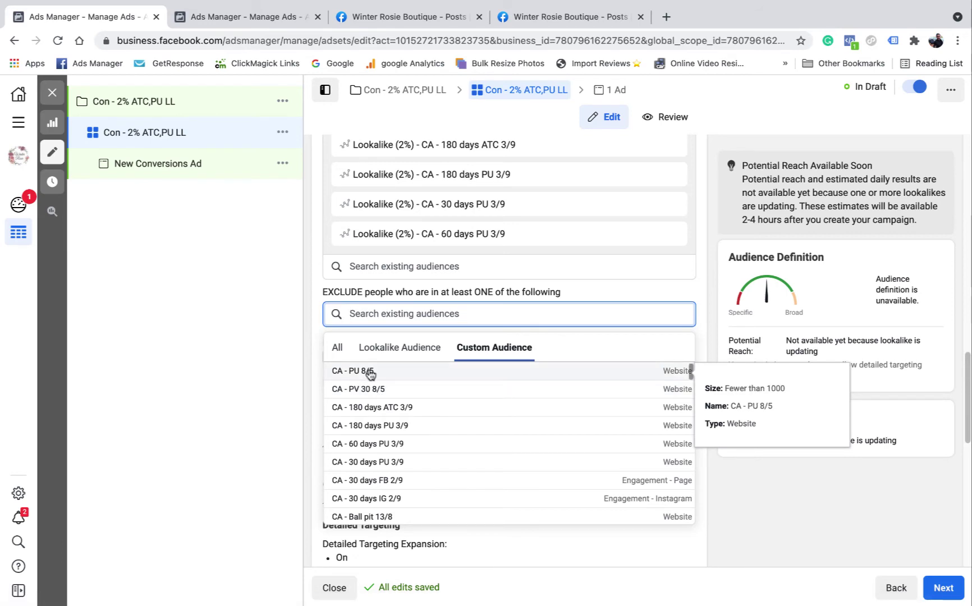
pyautogui.click(370, 374)
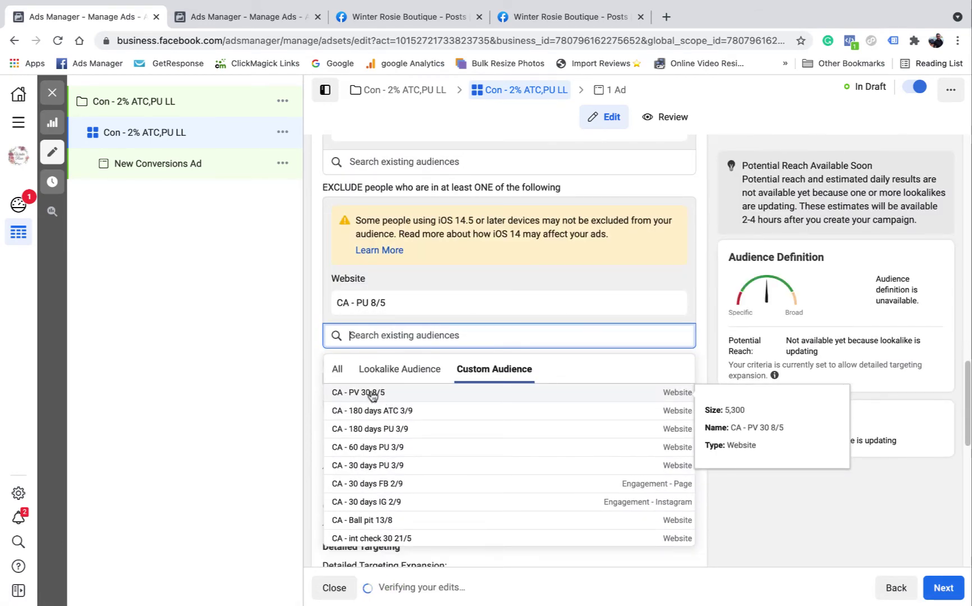
pyautogui.click(372, 396)
pyautogui.scroll(-3, 445, 257)
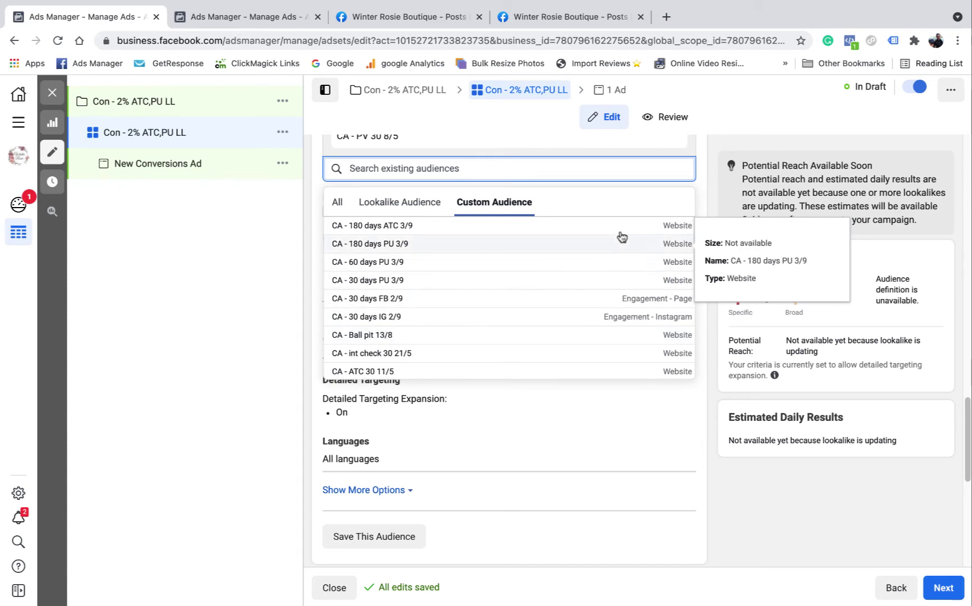
pyautogui.click(705, 202)
# - Turn on Lookalike Expansion and open detailed targeting for editing
pyautogui.scroll(4, 699, 219)
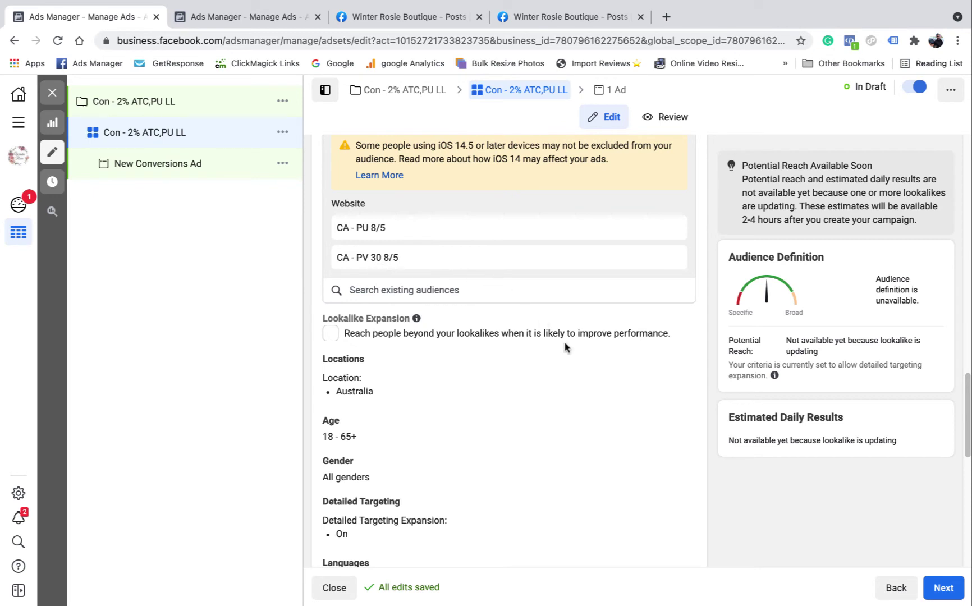
pyautogui.click(331, 336)
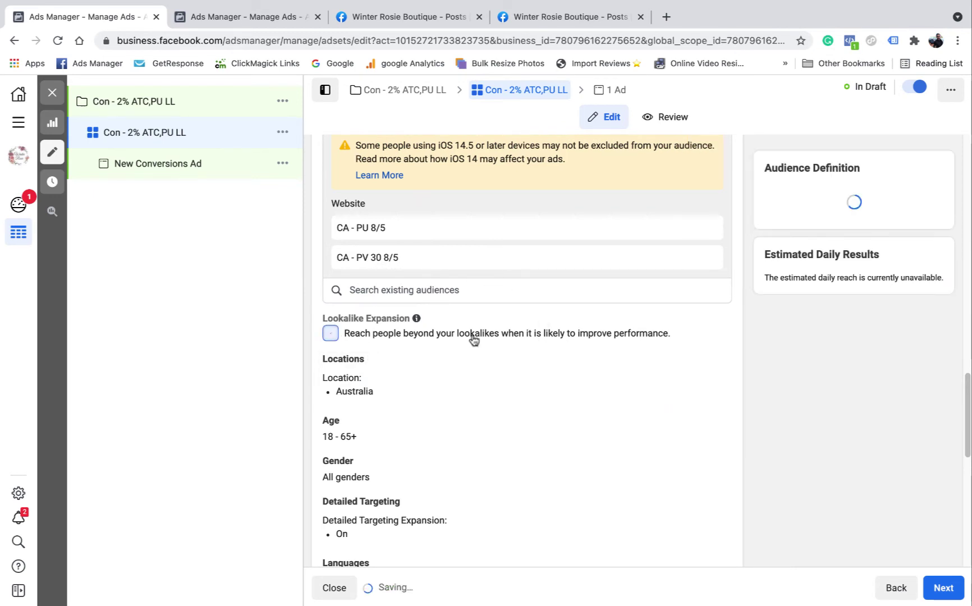
pyautogui.scroll(-2, 505, 340)
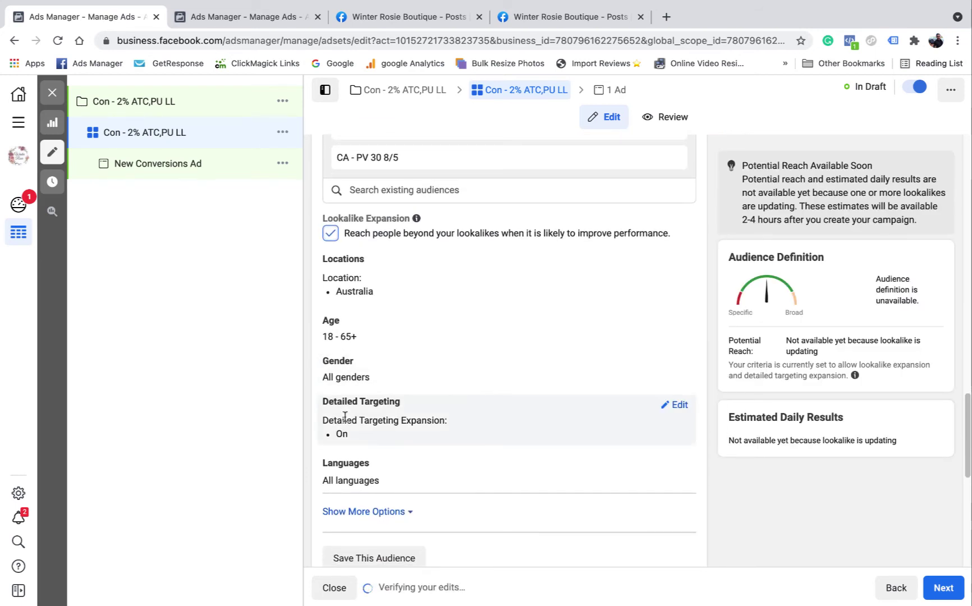
pyautogui.click(676, 406)
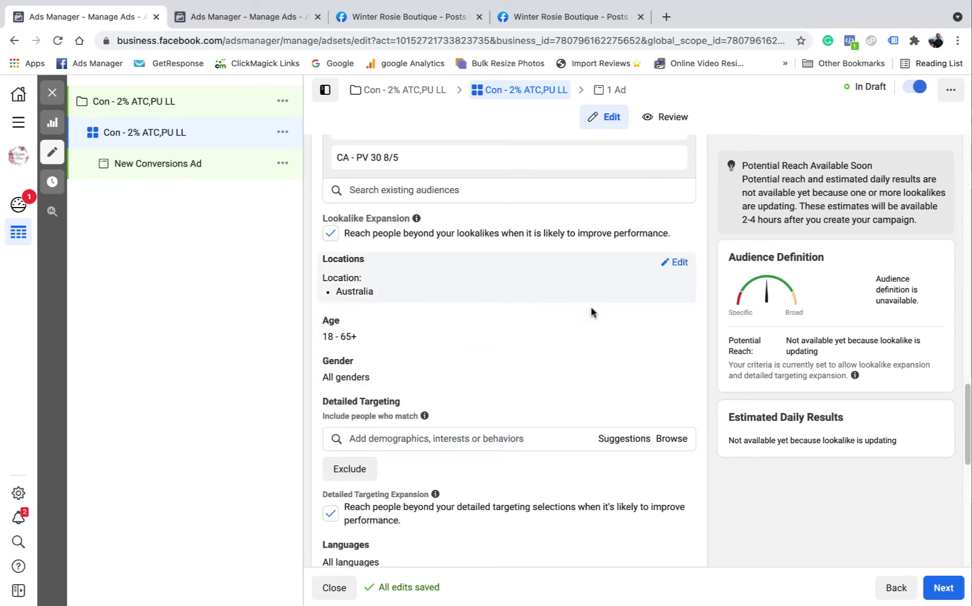
pyautogui.scroll(-4, 666, 321)
pyautogui.scroll(-2, 523, 336)
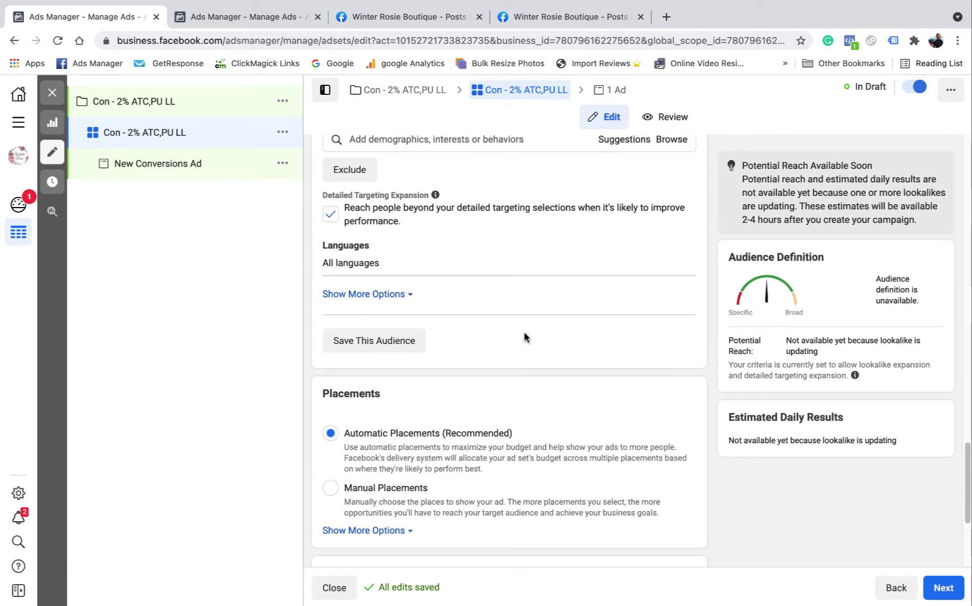
pyautogui.scroll(-2, 579, 400)
pyautogui.scroll(-3, 495, 346)
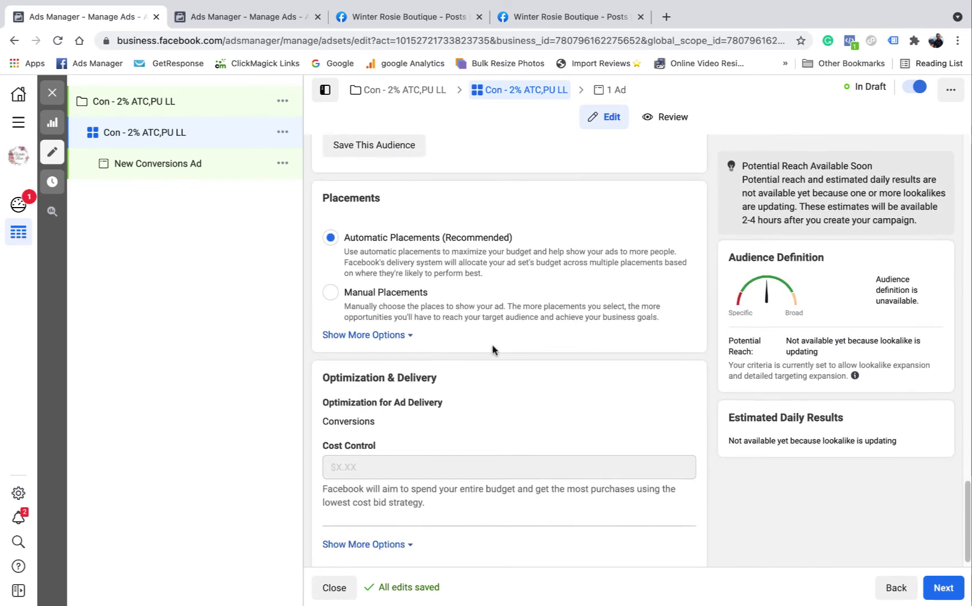
# - Reveal more delivery options and keep the attribution setting at 7-day click
pyautogui.click(395, 530)
pyautogui.scroll(-2, 416, 492)
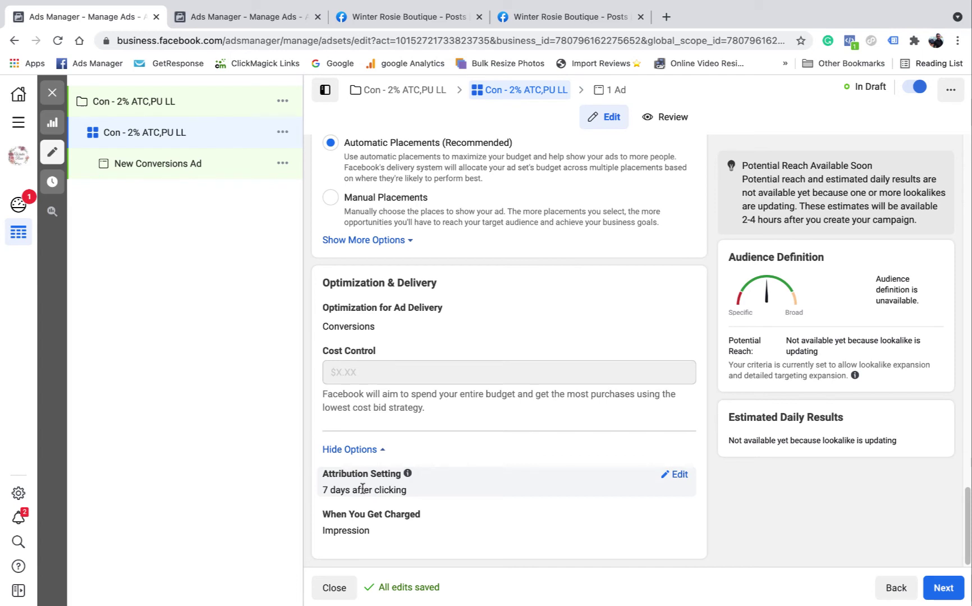
pyautogui.click(679, 475)
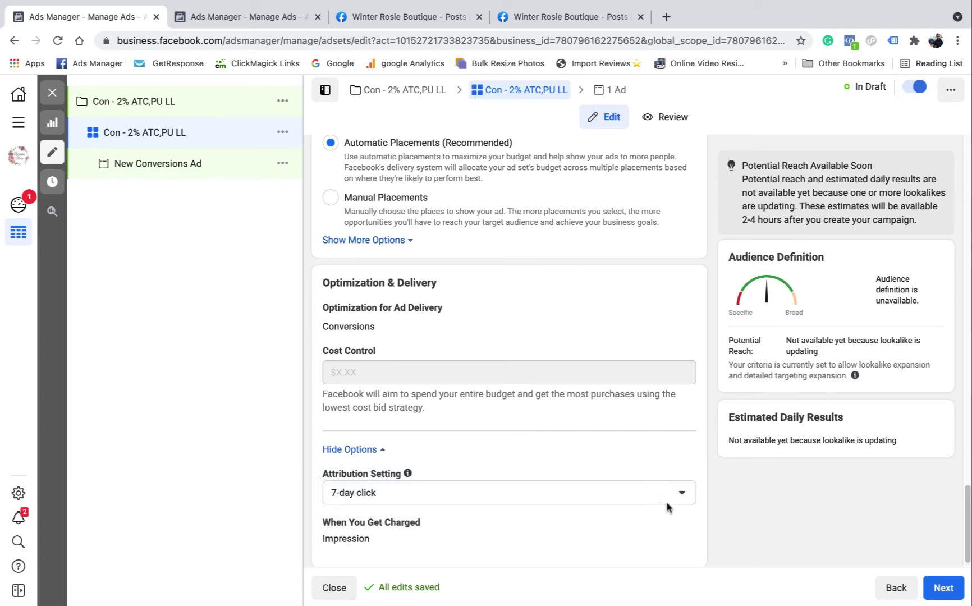
pyautogui.click(676, 496)
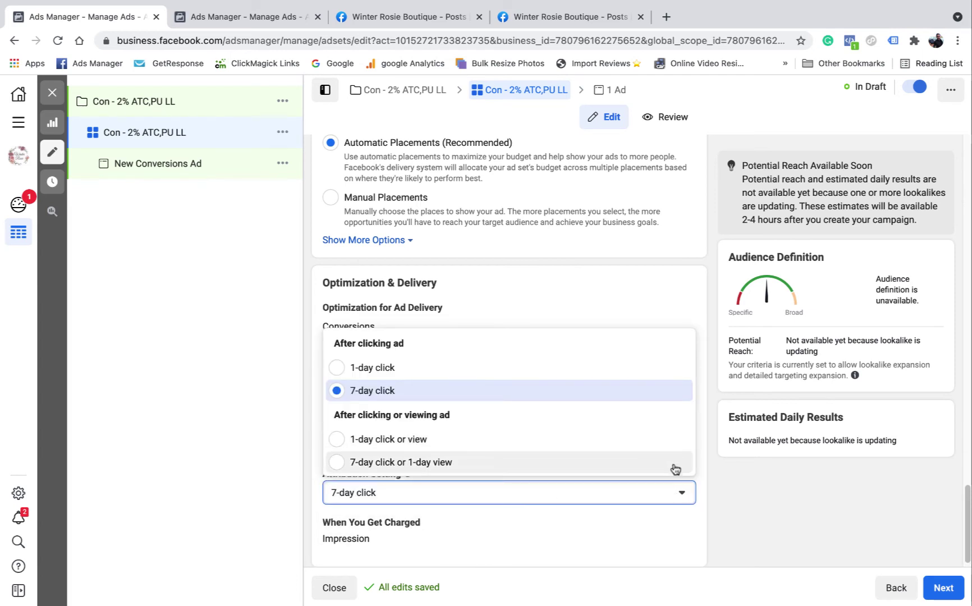
pyautogui.click(704, 481)
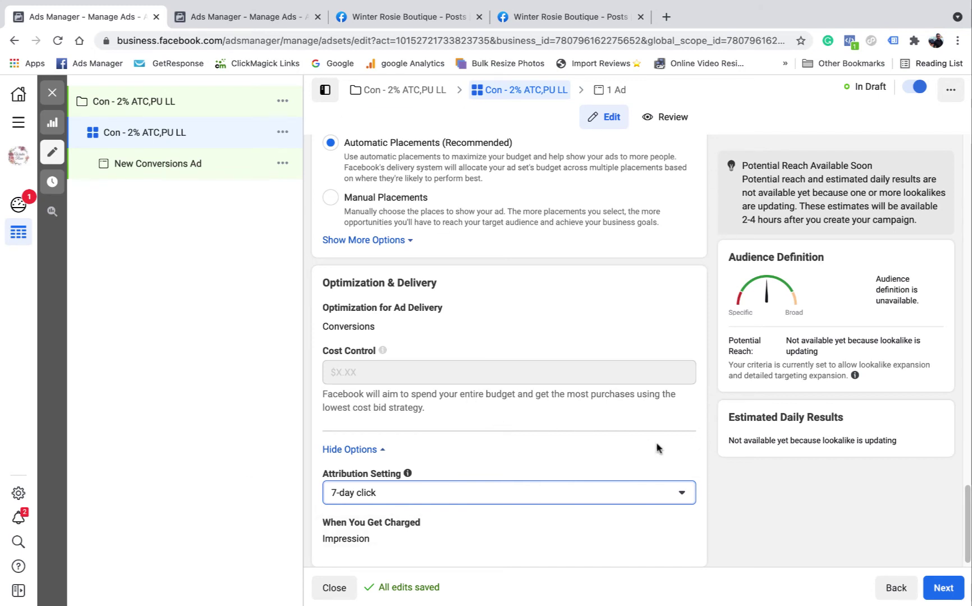
pyautogui.click(651, 458)
pyautogui.scroll(-1, 651, 457)
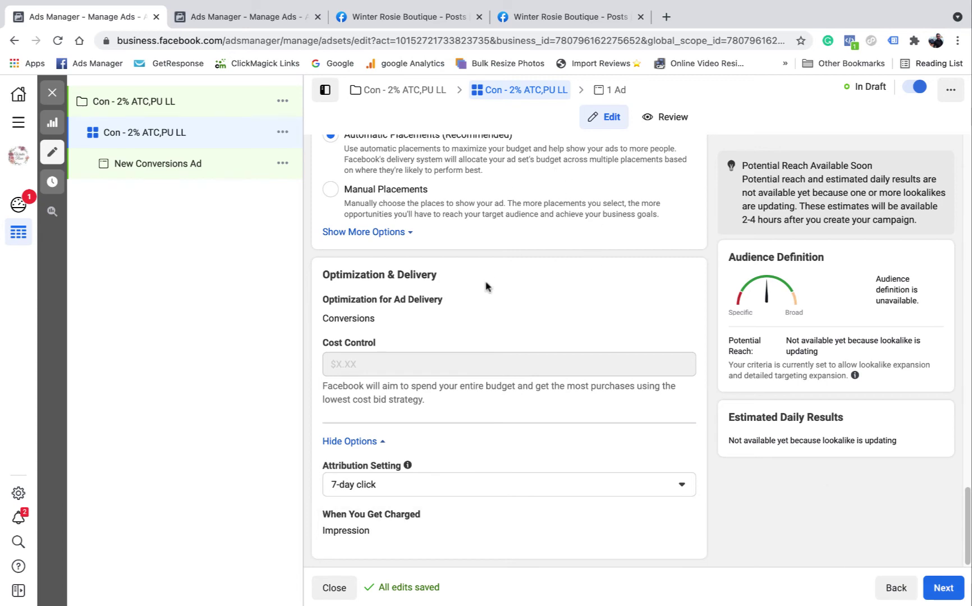
pyautogui.scroll(15, 487, 287)
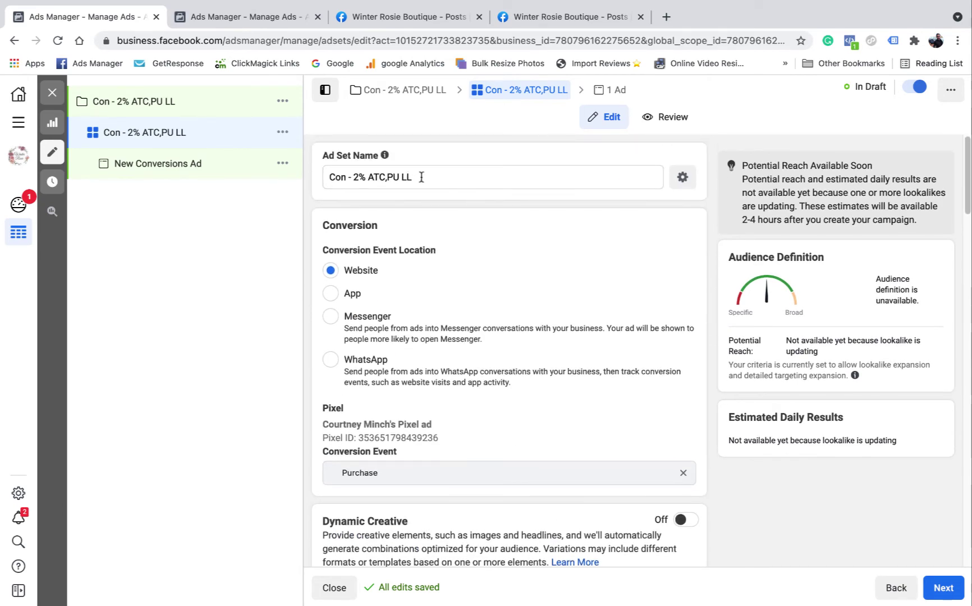
# - Copy the ad set name and continue to the ad's settings
pyautogui.tripleClick(422, 177)
pyautogui.rightClick(340, 175)
pyautogui.click(517, 281)
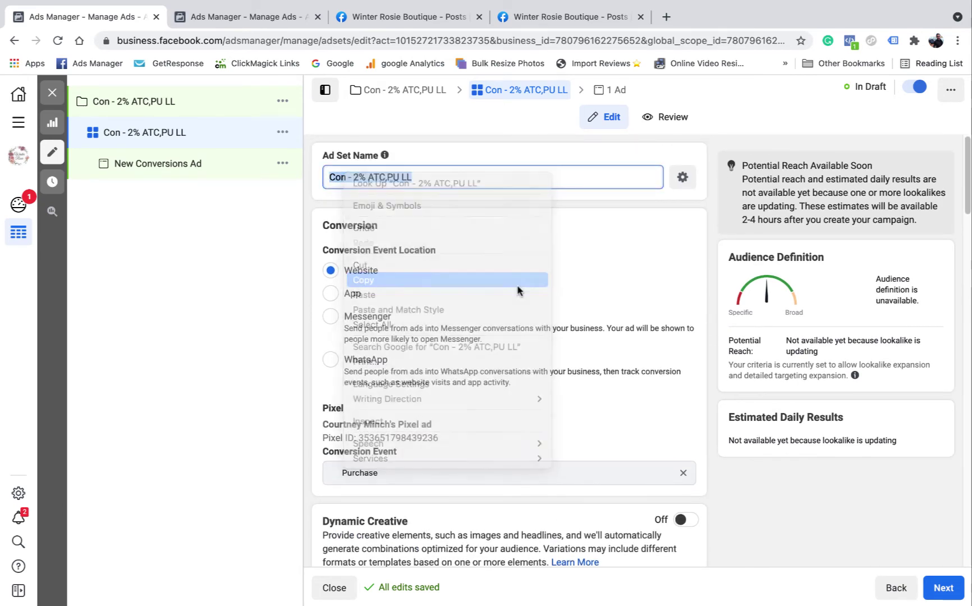
pyautogui.scroll(-20, 518, 291)
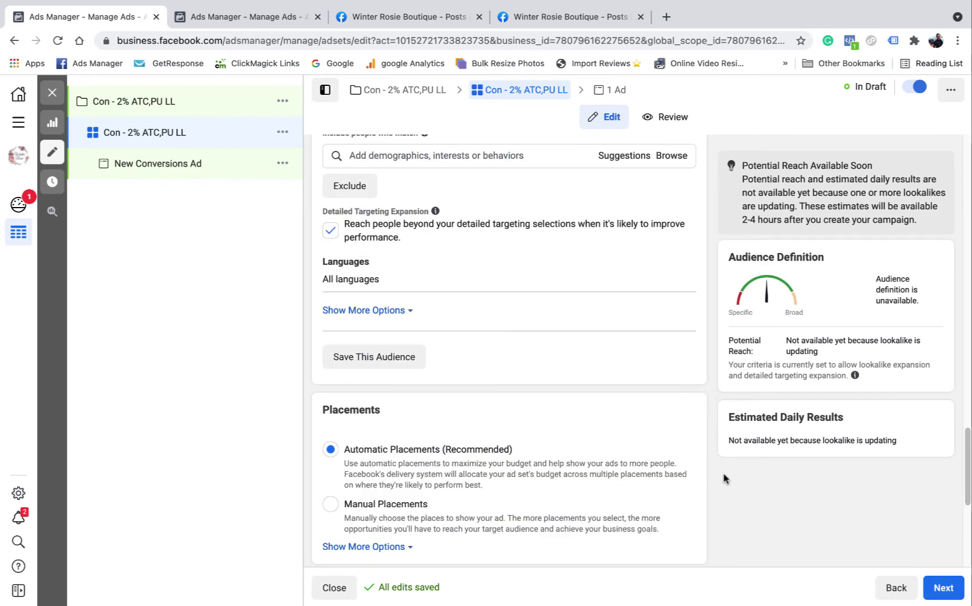
pyautogui.scroll(-5, 724, 479)
pyautogui.click(943, 588)
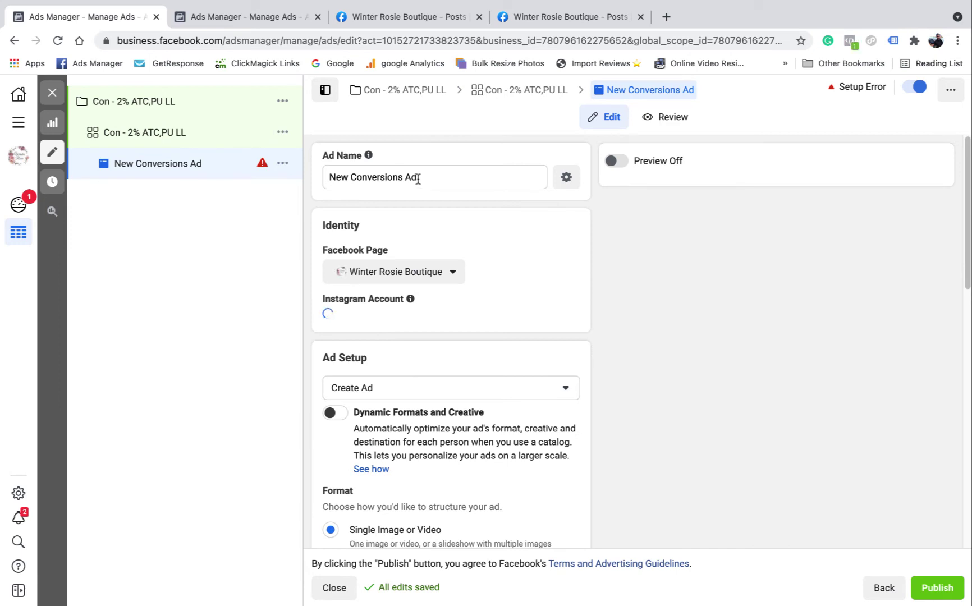
# - Name the ad Con - 2% ATC,PU LL followed by an added name suffix
pyautogui.moveTo(418, 179); pyautogui.dragTo(329, 178)
pyautogui.rightClick(348, 176)
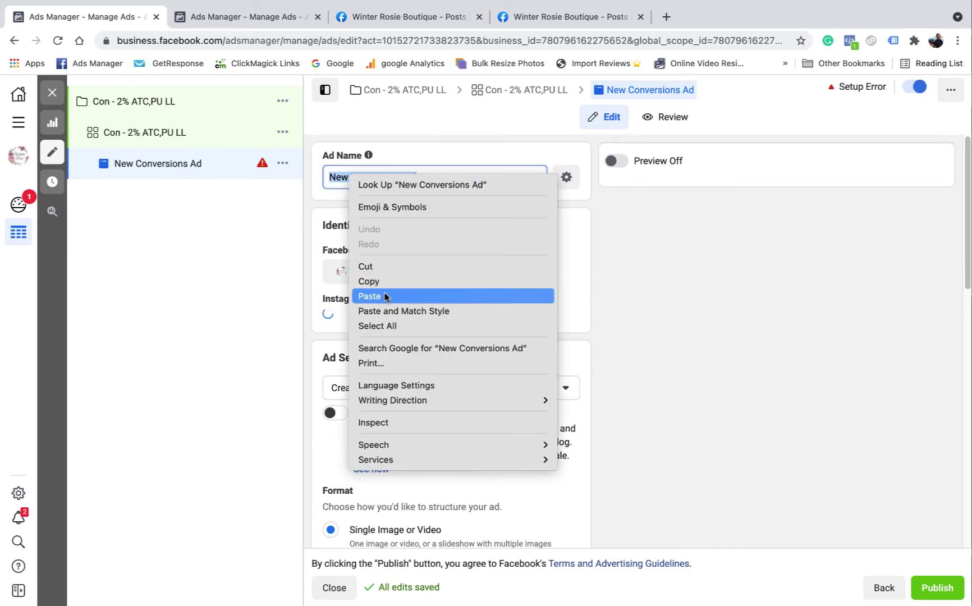
pyautogui.click(370, 296)
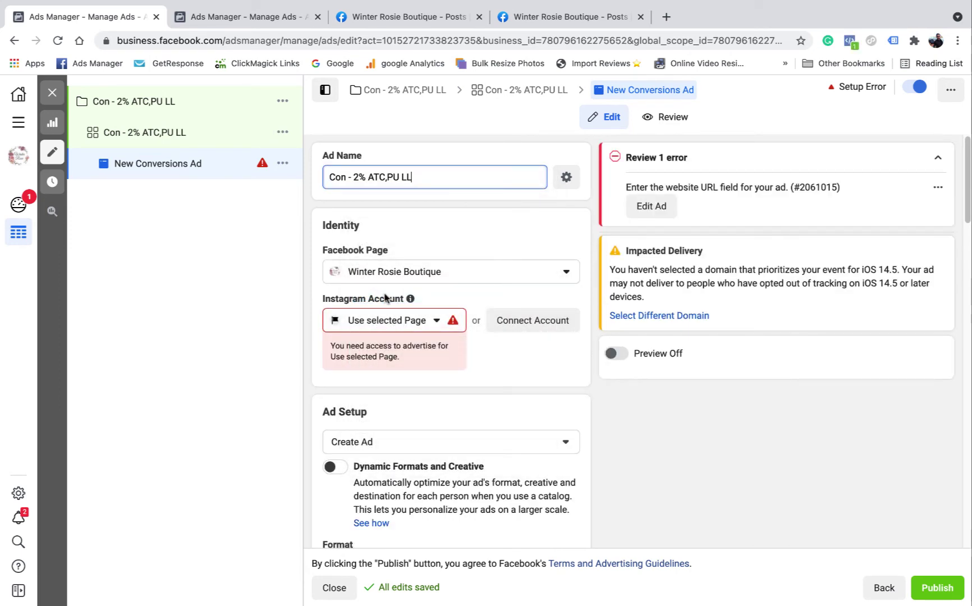
pyautogui.write('- Cara')
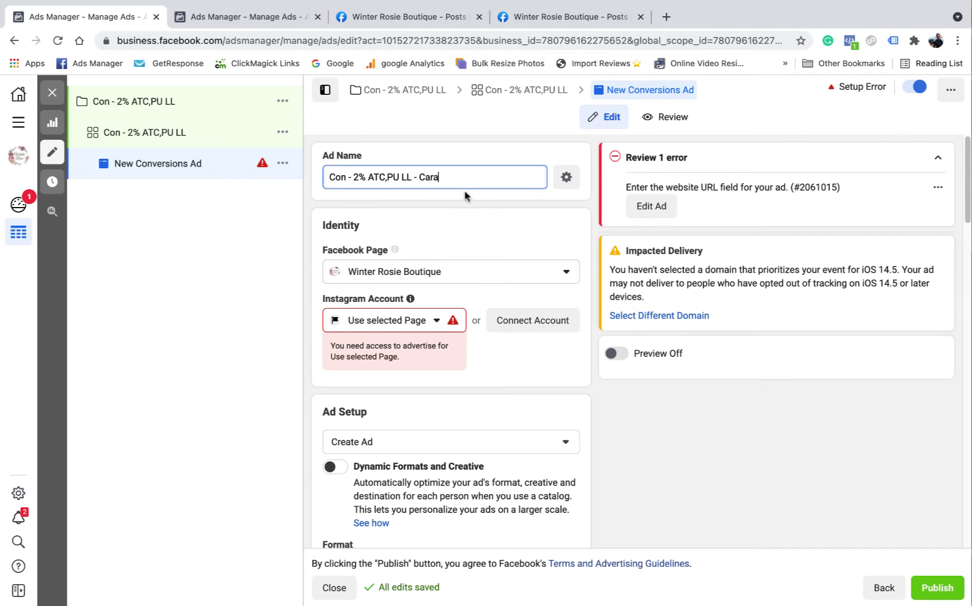
pyautogui.click(464, 158)
# - Link the boutique's Instagram account and set the ad to use an existing post
pyautogui.click(437, 321)
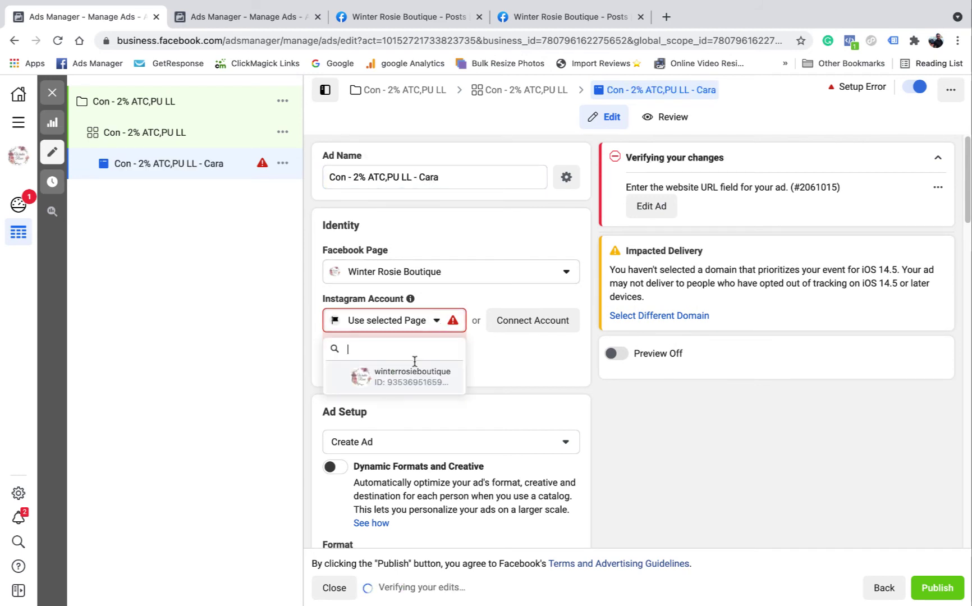
pyautogui.click(402, 381)
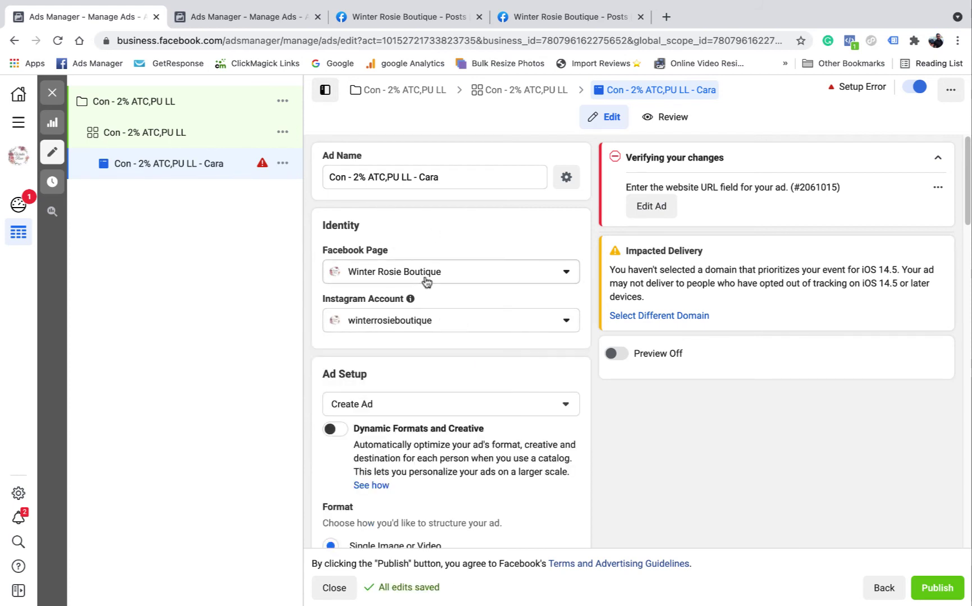
pyautogui.scroll(-3, 426, 281)
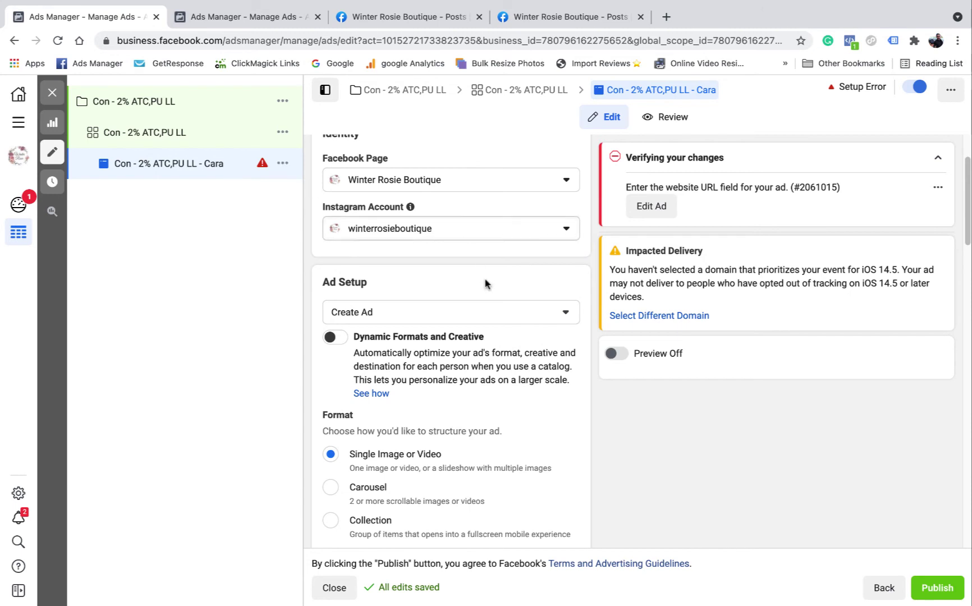
pyautogui.click(537, 313)
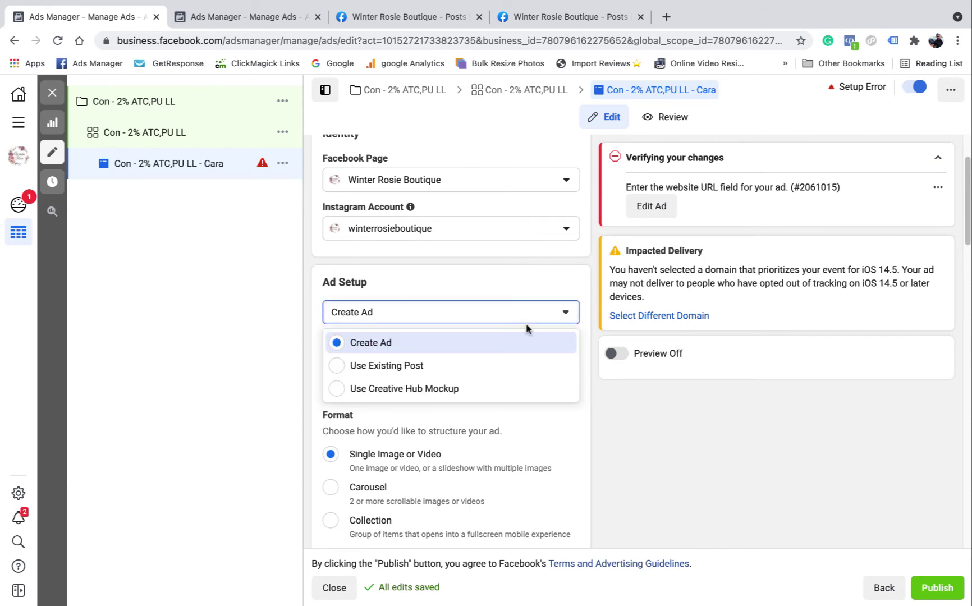
pyautogui.click(418, 371)
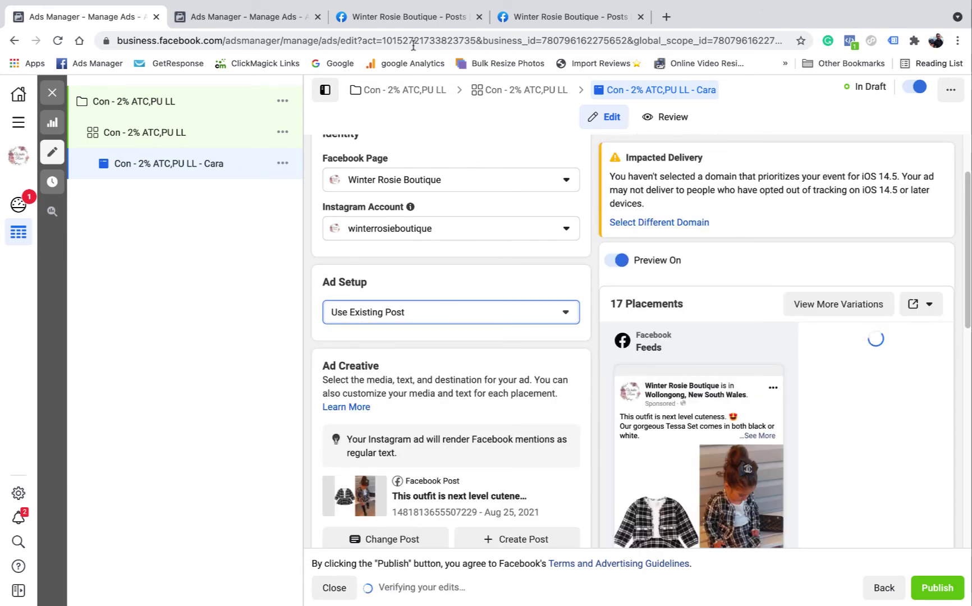
pyautogui.click(402, 16)
# - Flip through the product cards of the lockdown post's Shop Now carousel
pyautogui.click(542, 16)
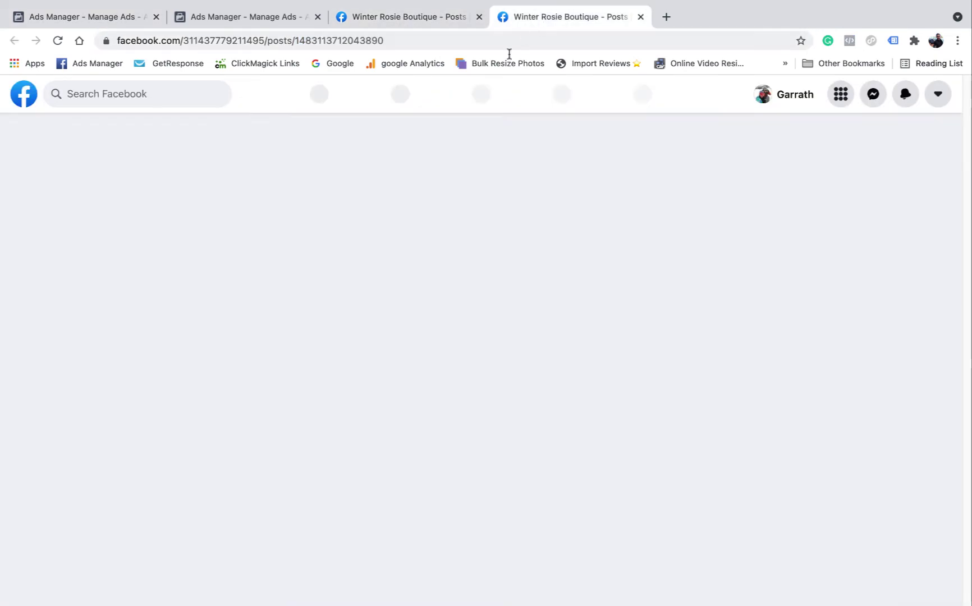
pyautogui.scroll(-2, 558, 382)
pyautogui.click(661, 416)
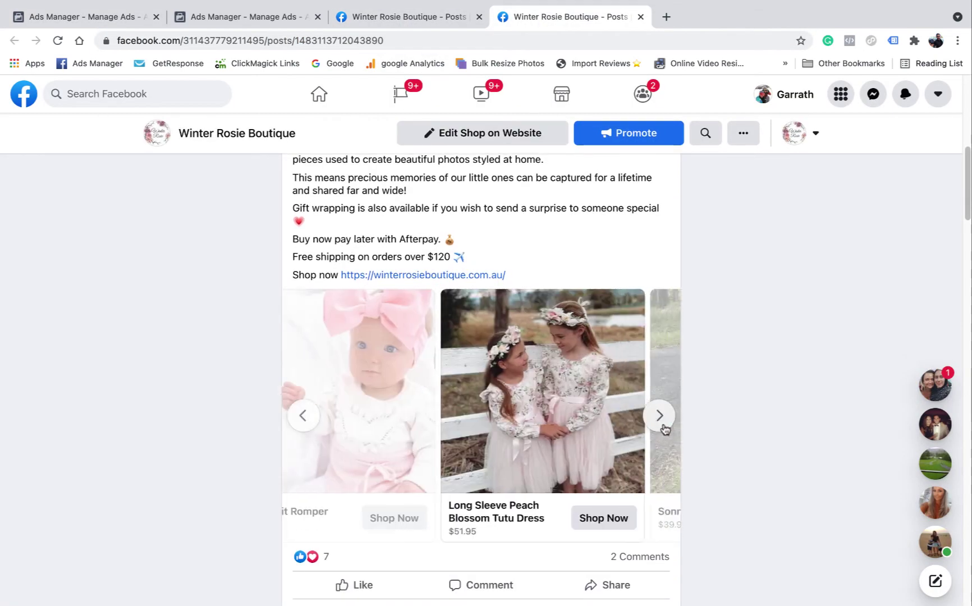
pyautogui.click(660, 415)
pyautogui.click(660, 416)
pyautogui.click(660, 416)
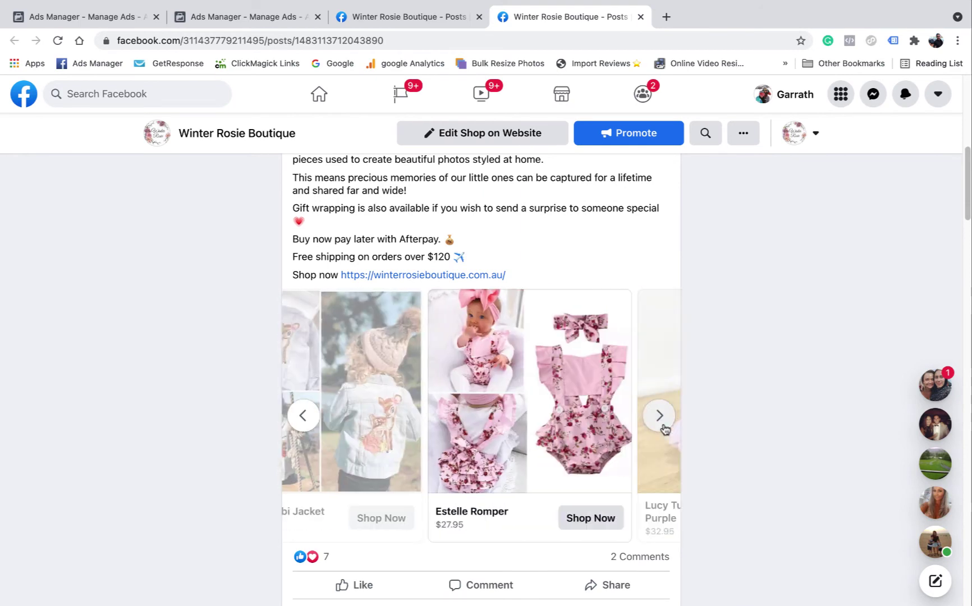
pyautogui.click(660, 416)
pyautogui.click(660, 416)
pyautogui.scroll(3, 662, 427)
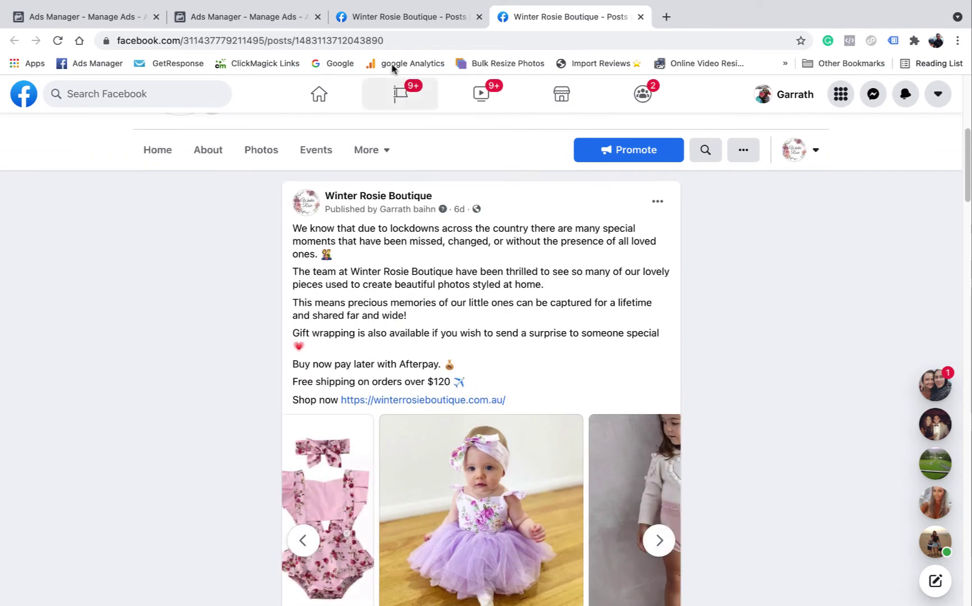
# - Copy the post ID from the page address and go back to Ads Manager
pyautogui.doubleClick(370, 40)
pyautogui.rightClick(384, 42)
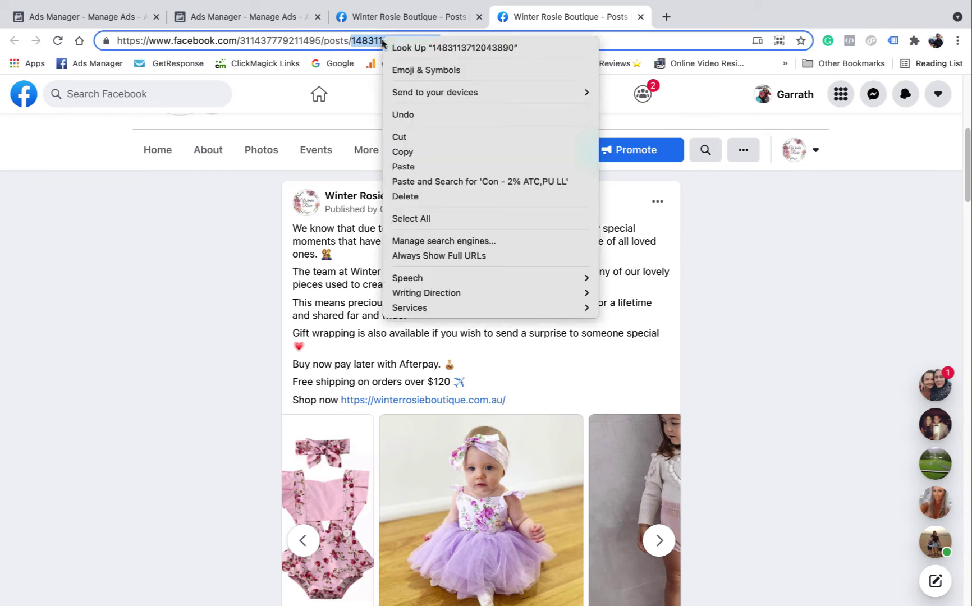
pyautogui.click(440, 152)
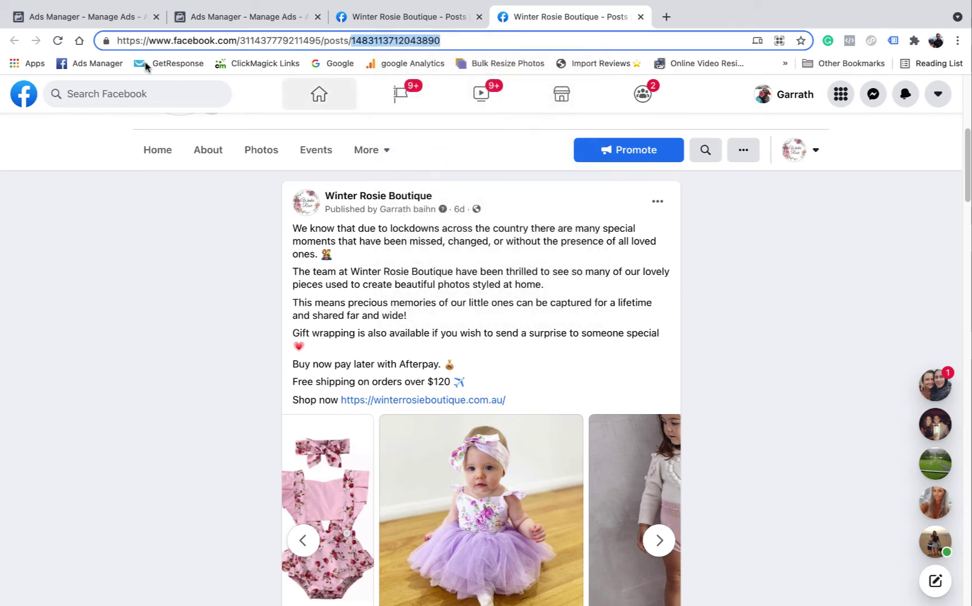
pyautogui.click(84, 17)
# - Switch the Cara ad to the existing lockdown post using the pasted post ID
pyautogui.scroll(-3, 450, 332)
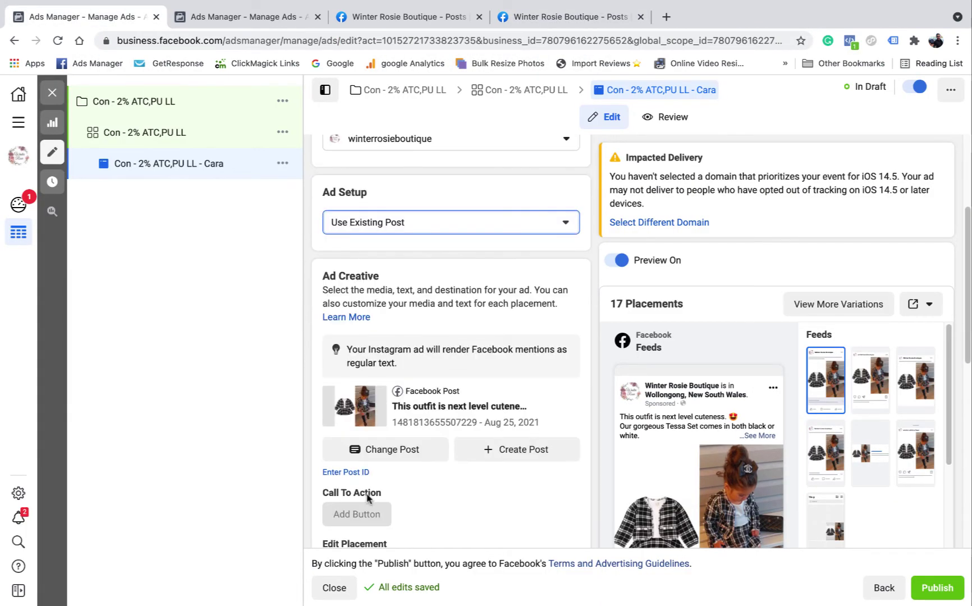
pyautogui.click(345, 475)
pyautogui.rightClick(349, 477)
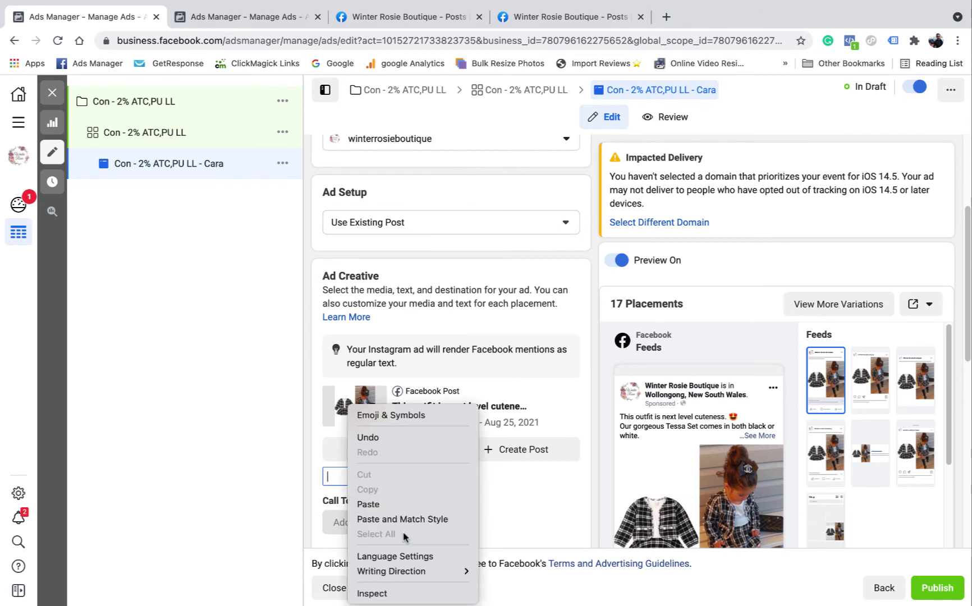
pyautogui.click(392, 505)
pyautogui.click(465, 475)
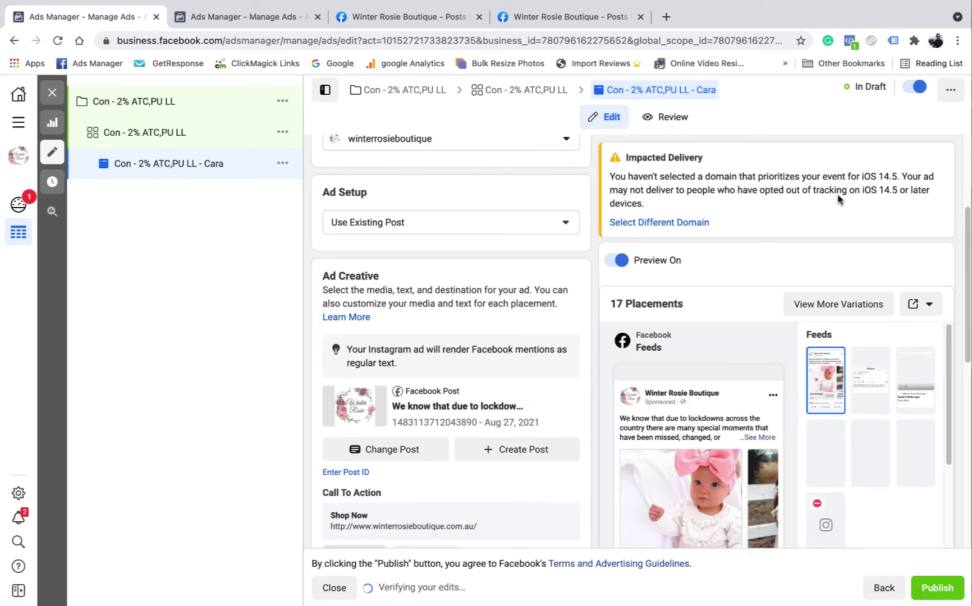
# - Set the tracking domain to winterrosieboutique.com.au and close the ad editor
pyautogui.scroll(-3, 486, 288)
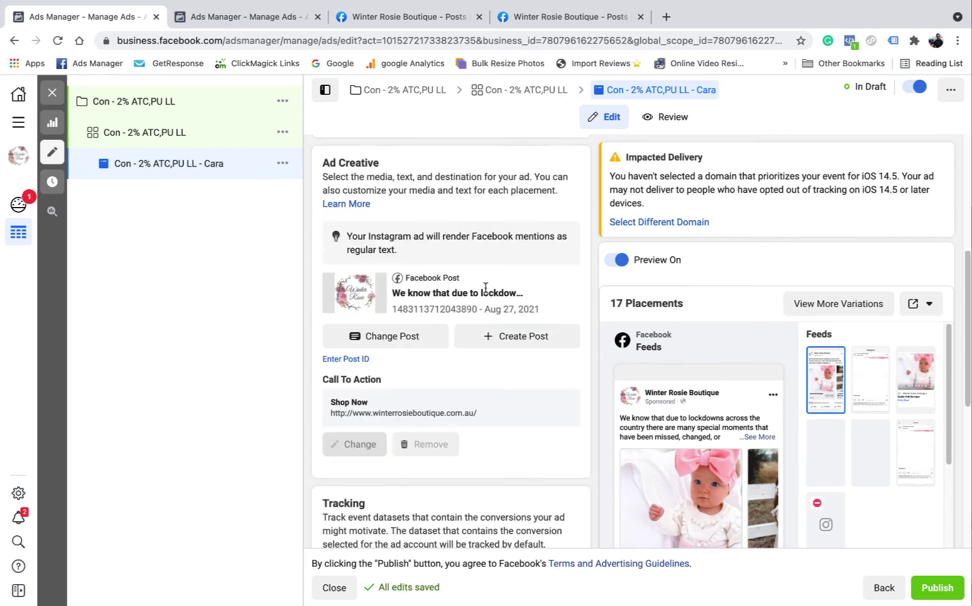
pyautogui.scroll(-3, 486, 288)
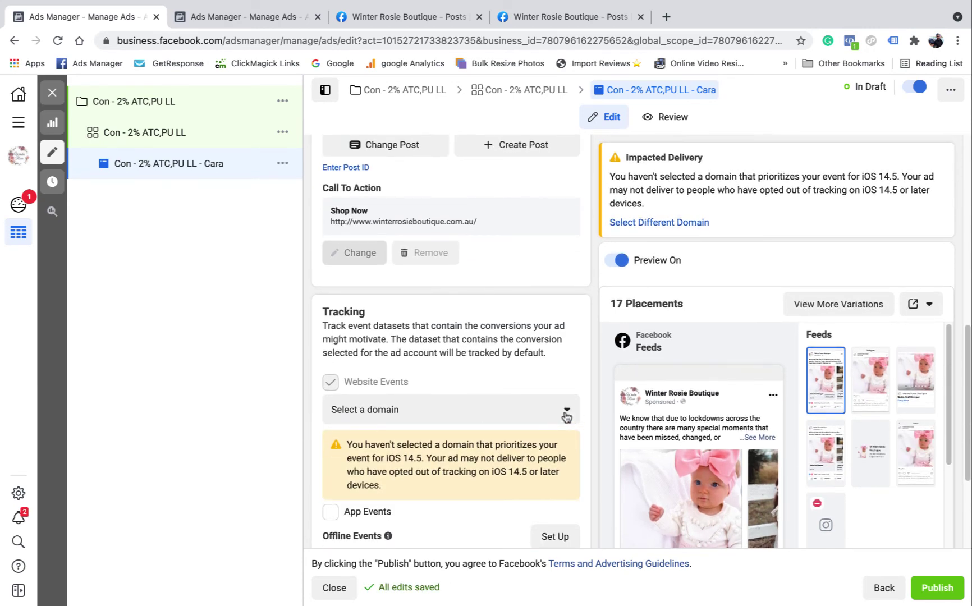
pyautogui.click(566, 414)
pyautogui.click(433, 465)
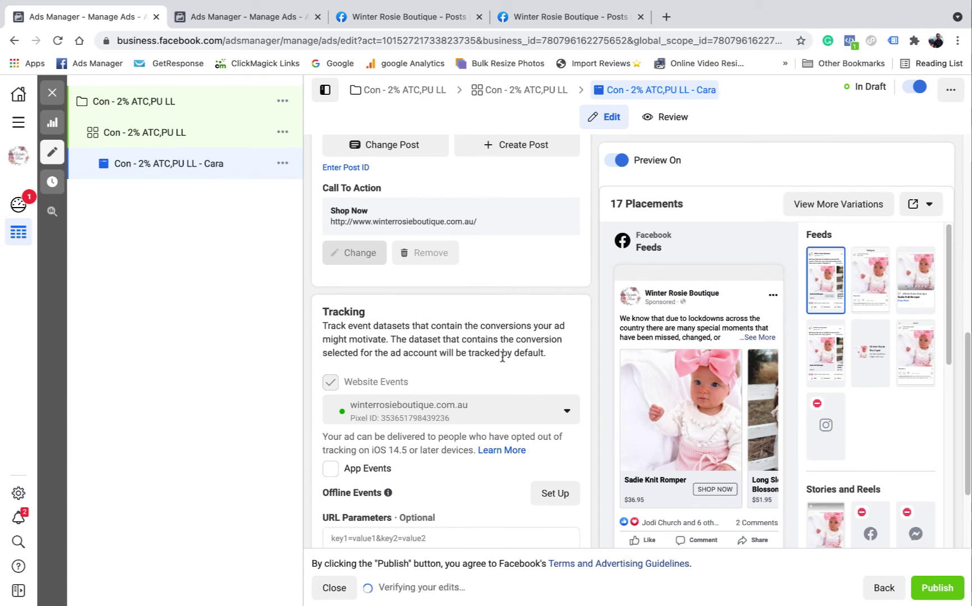
pyautogui.scroll(6, 503, 356)
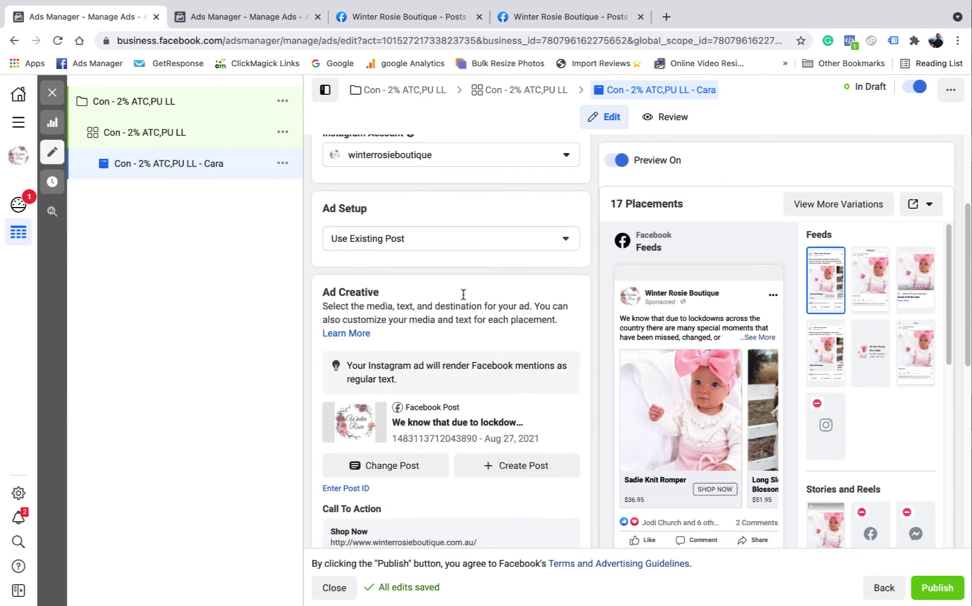
pyautogui.scroll(-9, 481, 315)
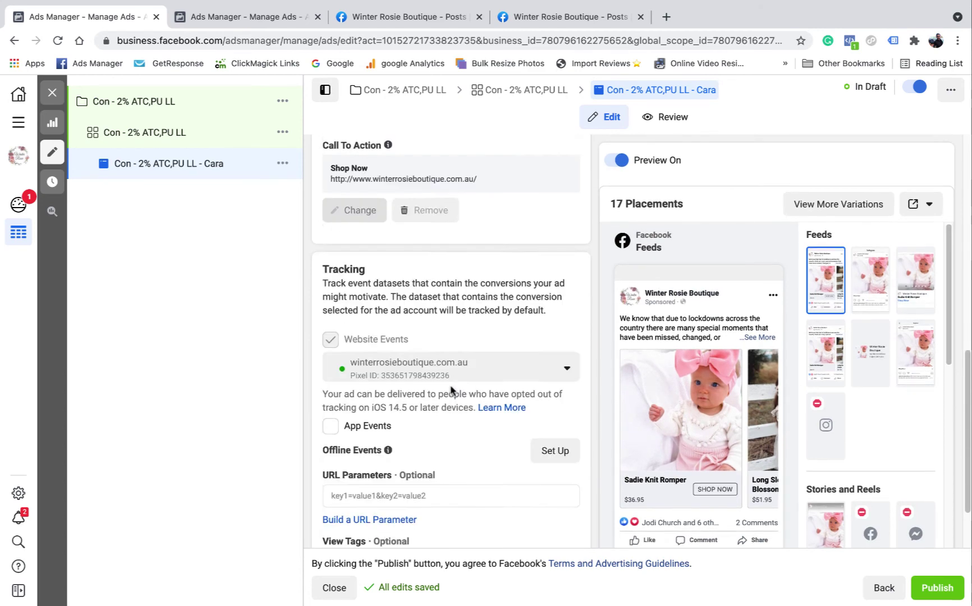
pyautogui.click(52, 92)
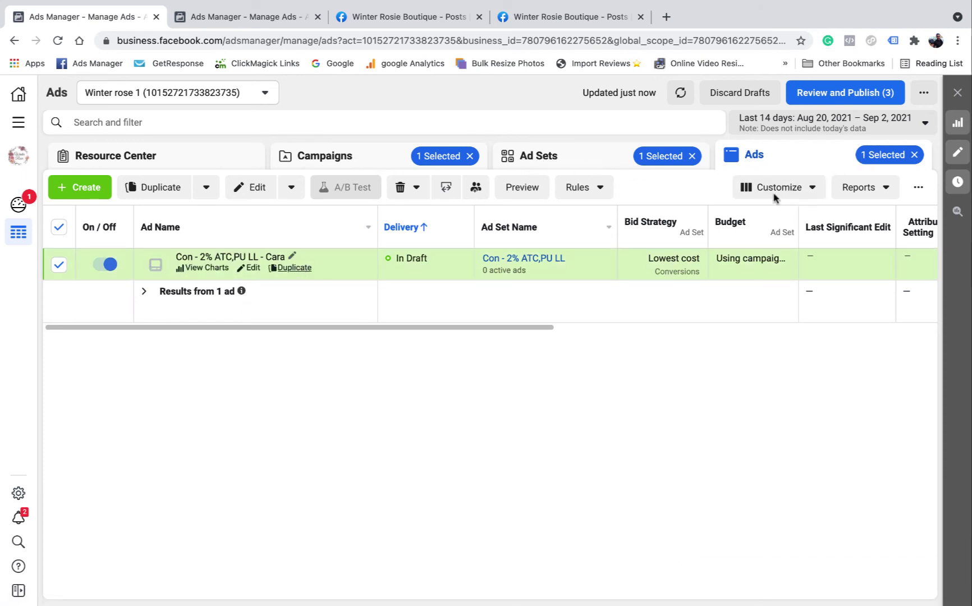
# - Duplicate the Cara ad once into its original campaign
pyautogui.moveTo(299, 270)
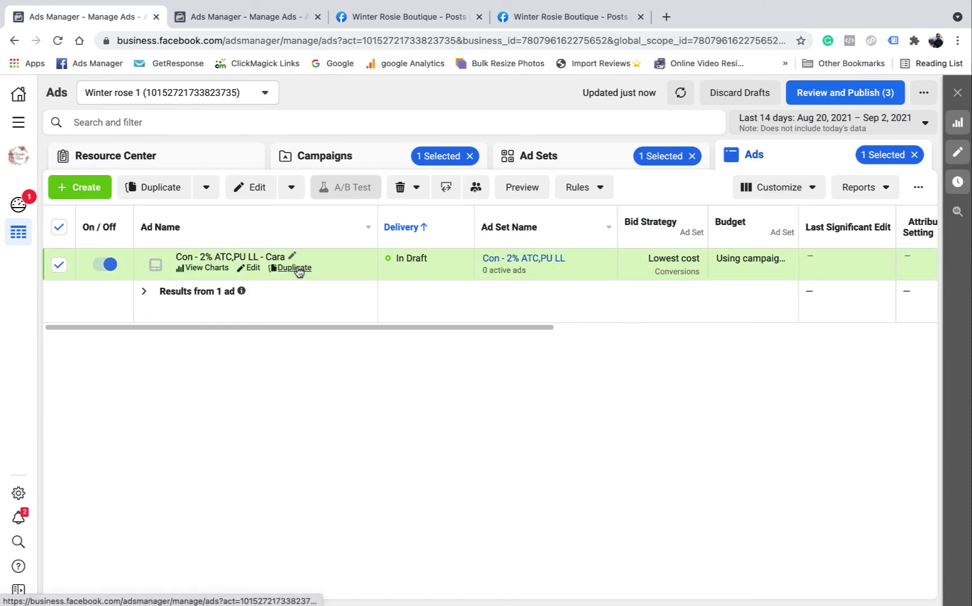
pyautogui.click(298, 269)
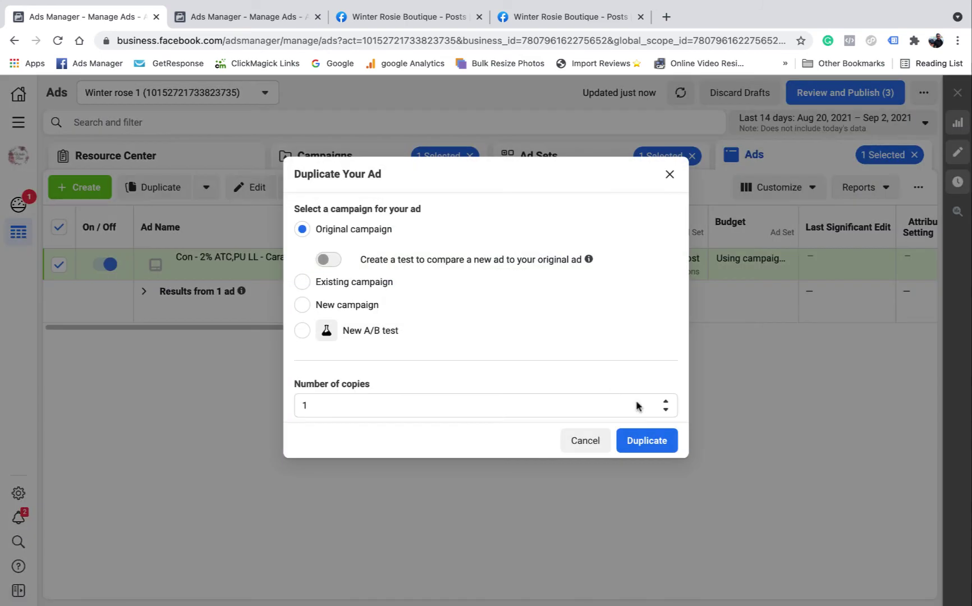
pyautogui.click(646, 443)
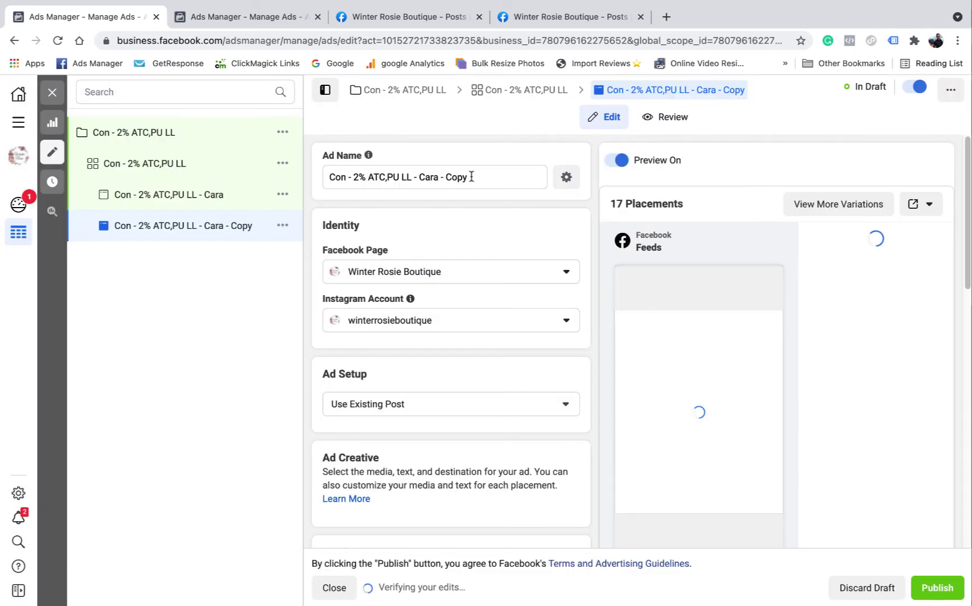
# - Replace 'Cara - Copy' in the ad name with 'Pink outfit'
pyautogui.moveTo(475, 177); pyautogui.dragTo(420, 178)
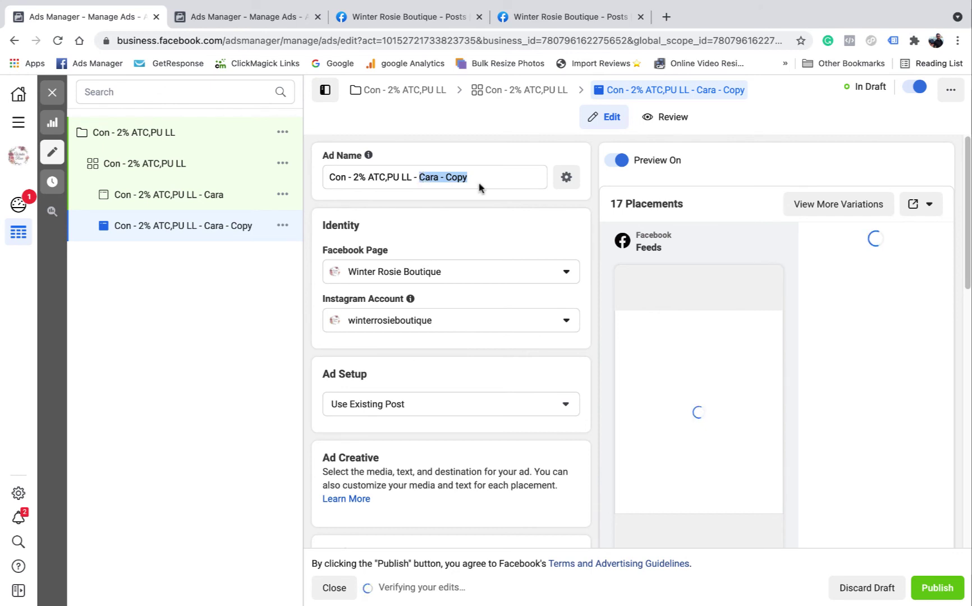
pyautogui.write('Pink')
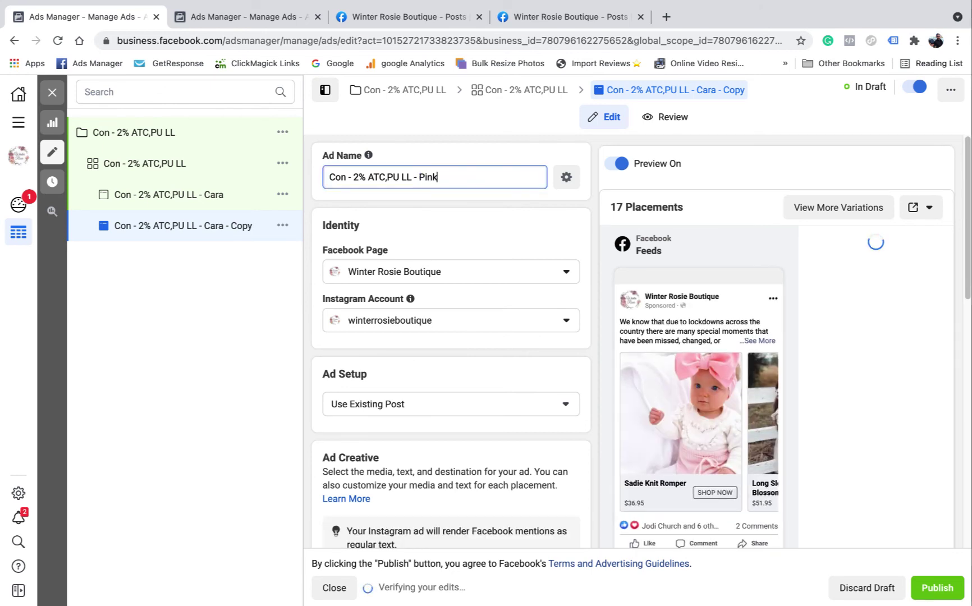
pyautogui.write(' out')
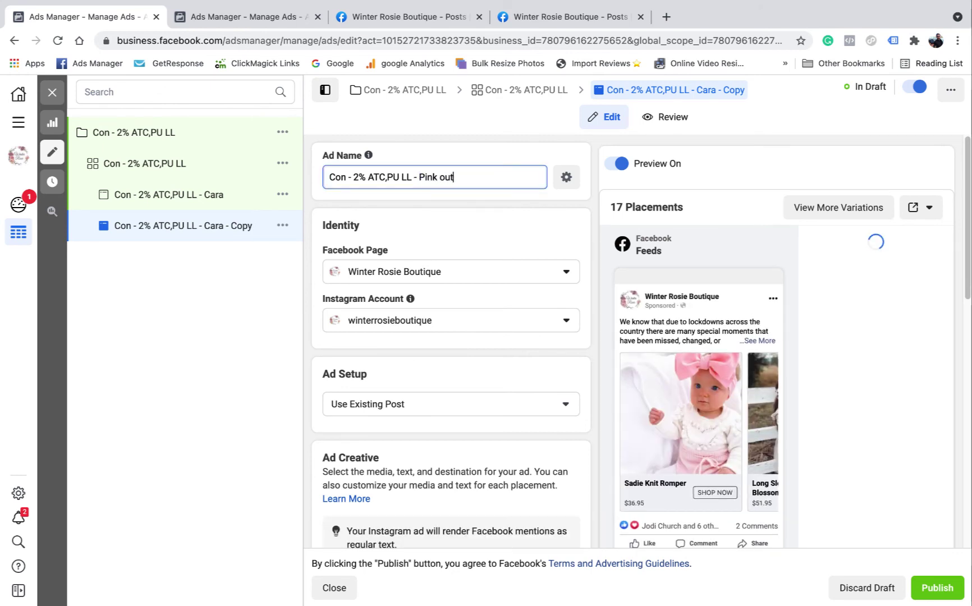
pyautogui.write('fiy')
pyautogui.press('BackSpace')
pyautogui.write('t')
pyautogui.scroll(-1, 427, 174)
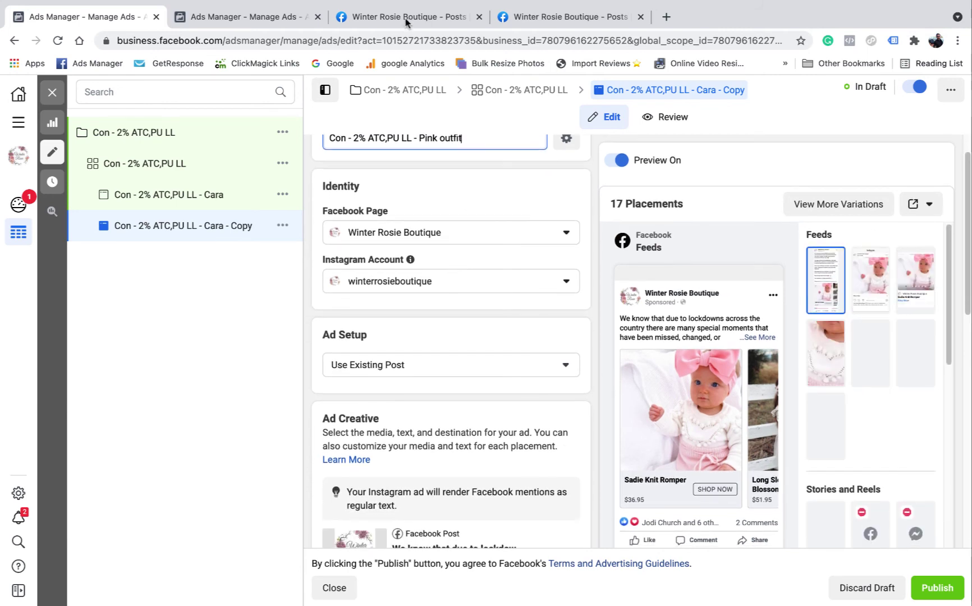
pyautogui.click(407, 23)
# - Swap the Pink outfit ad to the Bear Knit Romper post using its copied post ID
pyautogui.scroll(-2, 550, 477)
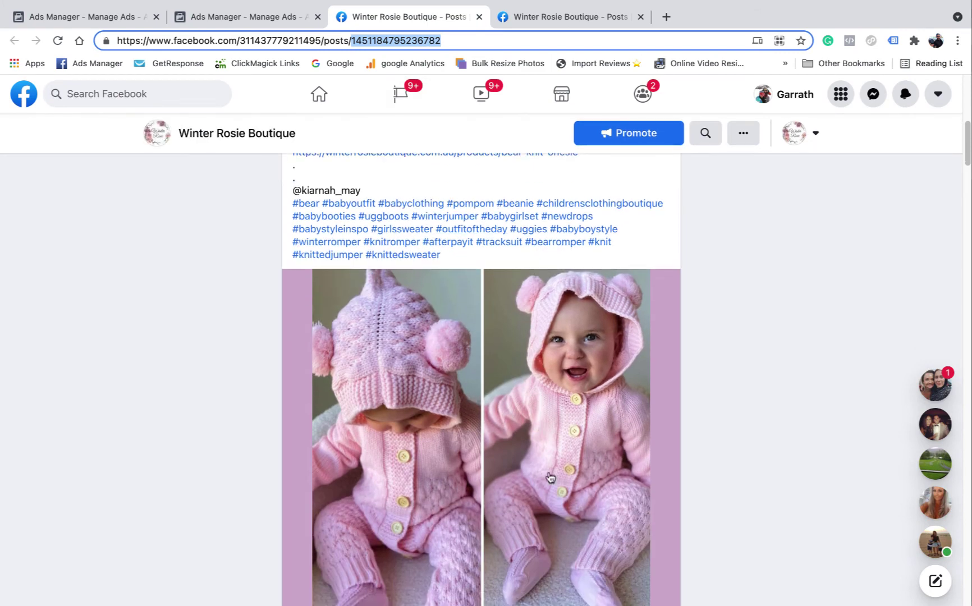
pyautogui.scroll(10, 515, 339)
pyautogui.rightClick(447, 39)
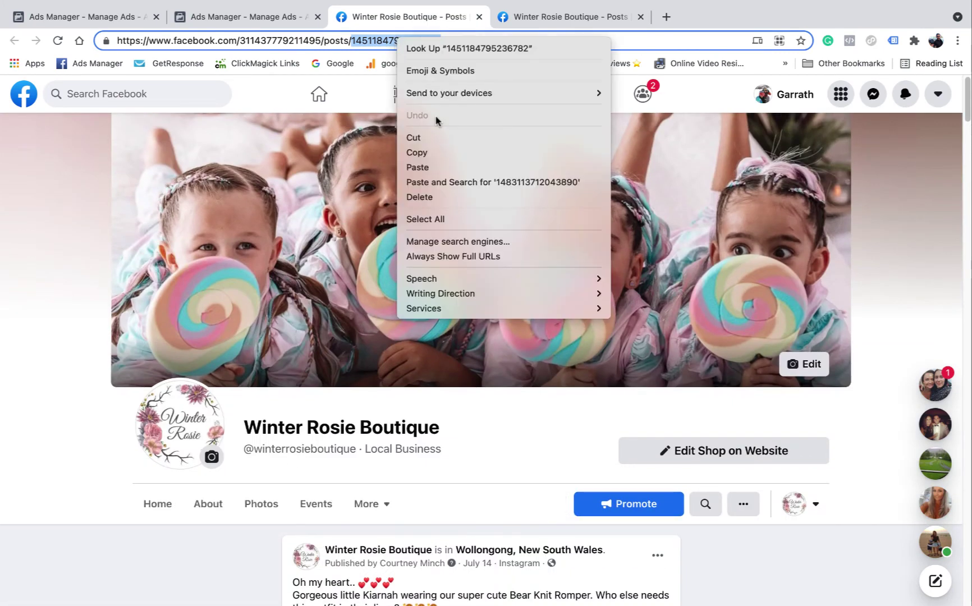
pyautogui.click(421, 153)
pyautogui.click(67, 20)
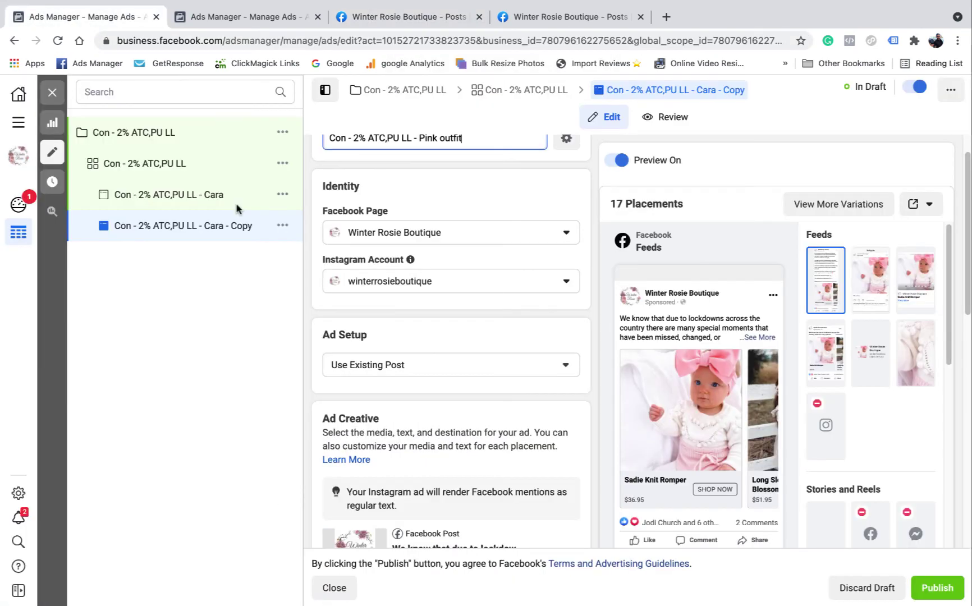
pyautogui.scroll(-3, 408, 337)
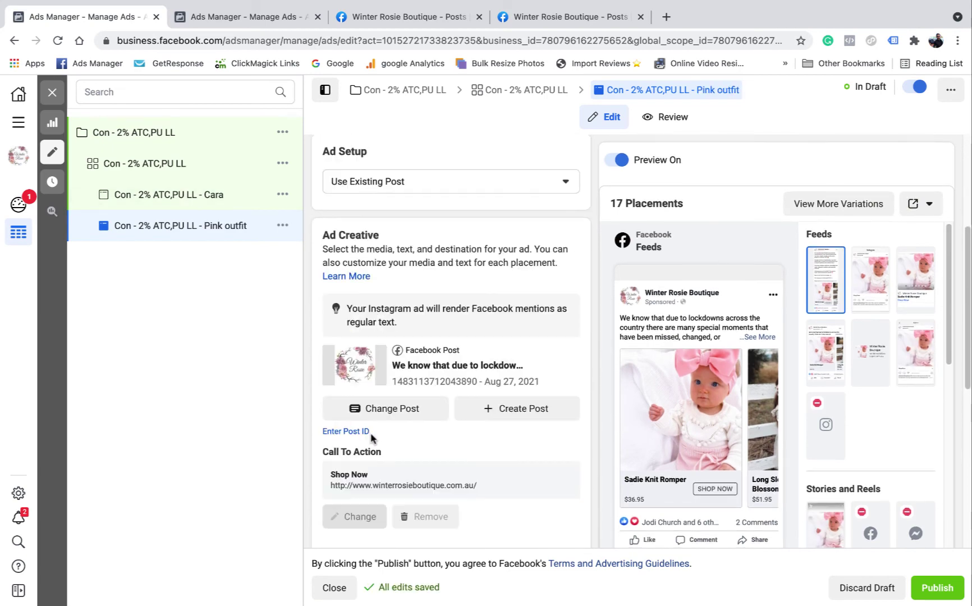
pyautogui.click(355, 432)
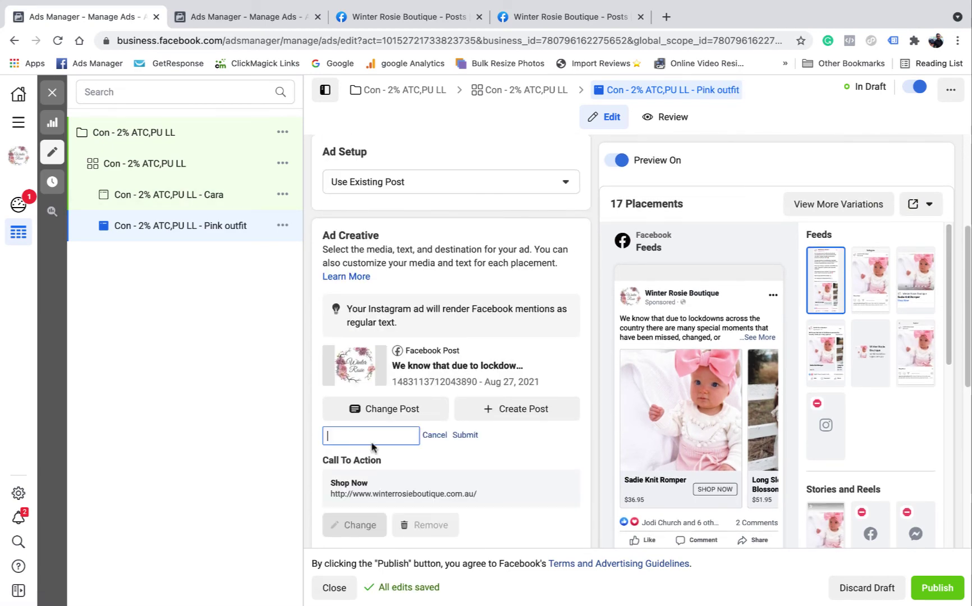
pyautogui.rightClick(371, 446)
pyautogui.click(456, 501)
pyautogui.click(466, 436)
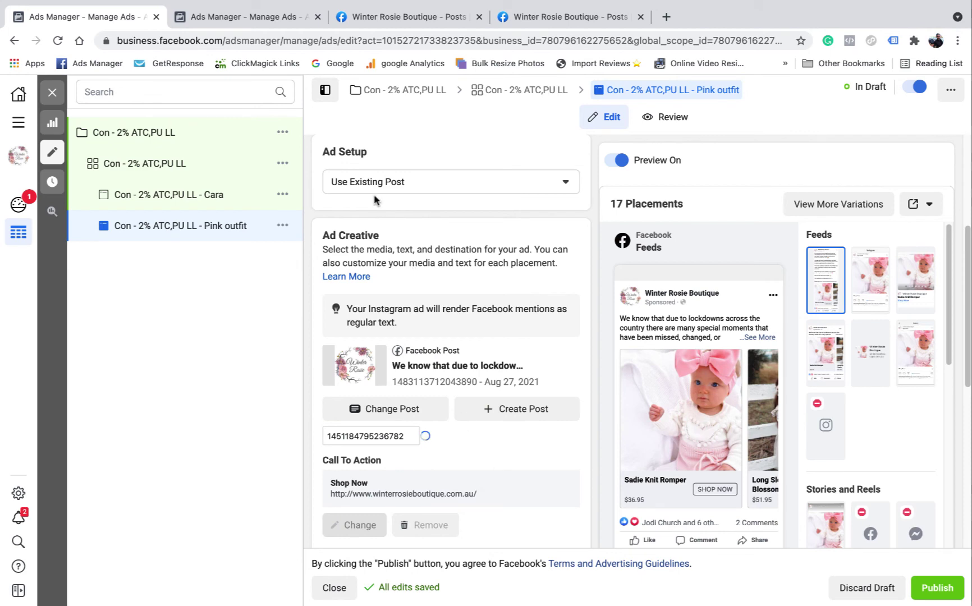
# - Glance at the other ads table, then start adding URL parameters to the Pink outfit ad
pyautogui.click(243, 17)
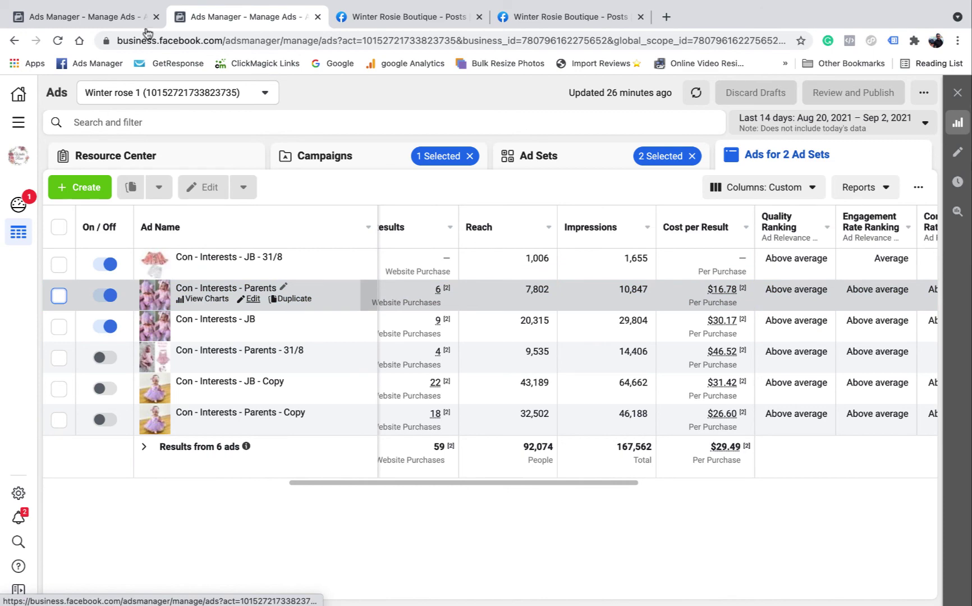
pyautogui.click(79, 18)
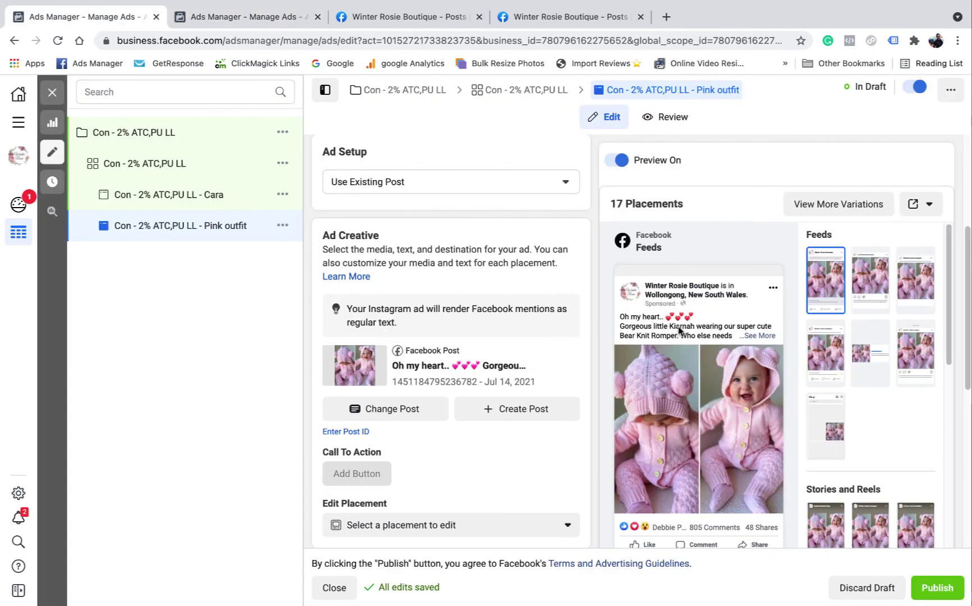
pyautogui.scroll(-7, 519, 355)
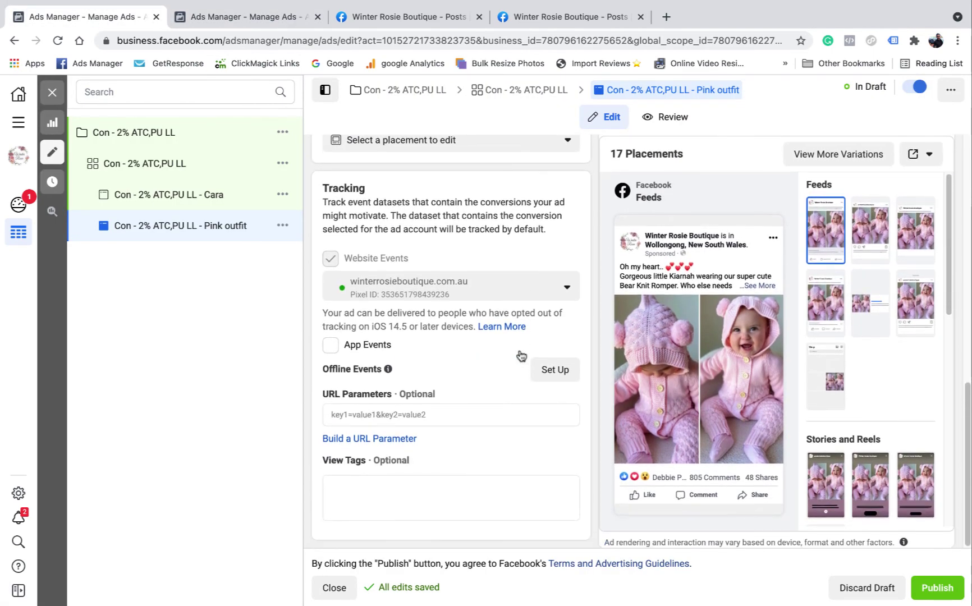
pyautogui.click(370, 415)
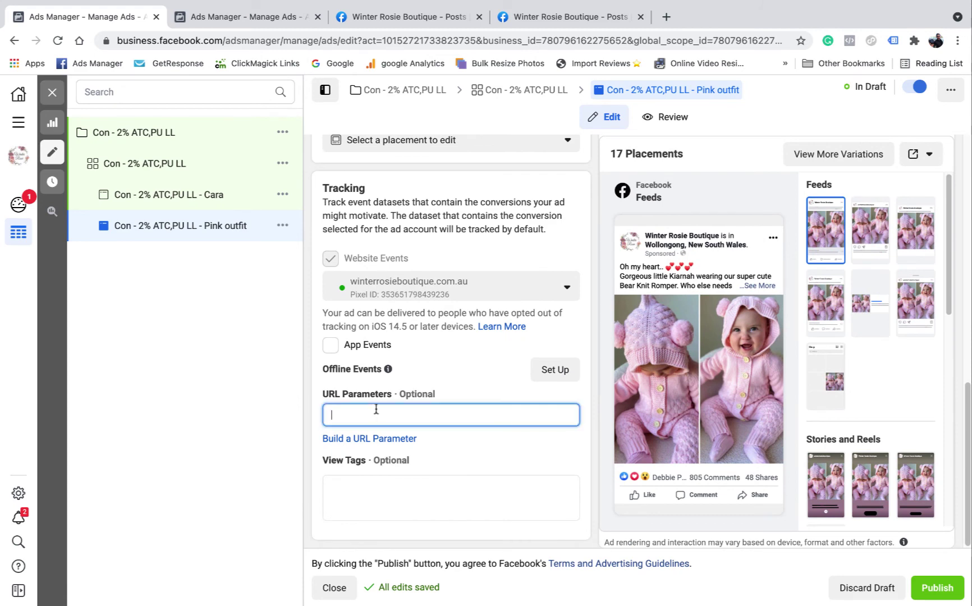
# - Copy the UTM parameter string from the Con - Interests - JB ad
pyautogui.click(261, 23)
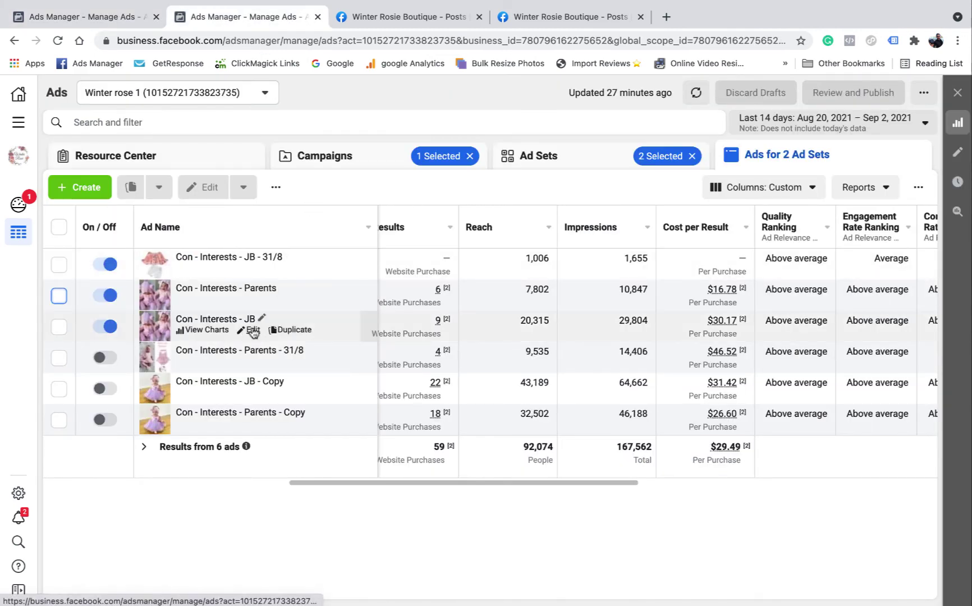
pyautogui.click(253, 329)
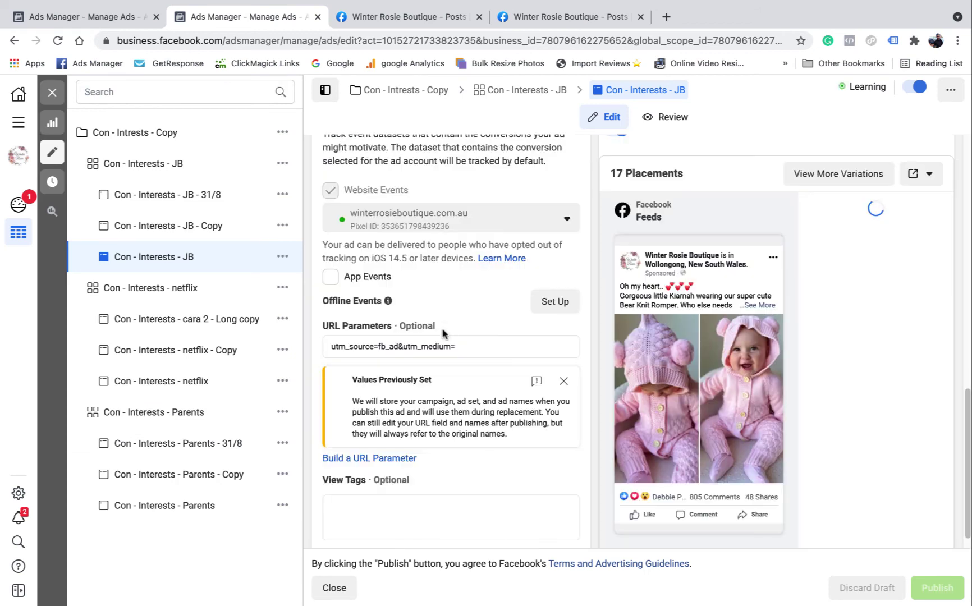
pyautogui.click(380, 347)
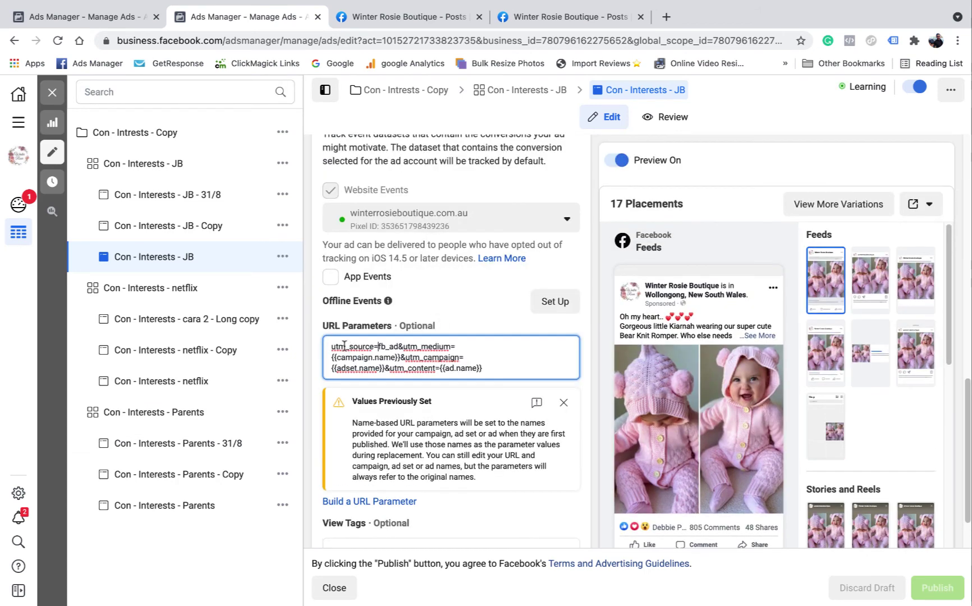
pyautogui.rightClick(403, 357)
pyautogui.click(462, 415)
# - Paste the UTM string into the Pink outfit ad's URL parameters
pyautogui.click(107, 16)
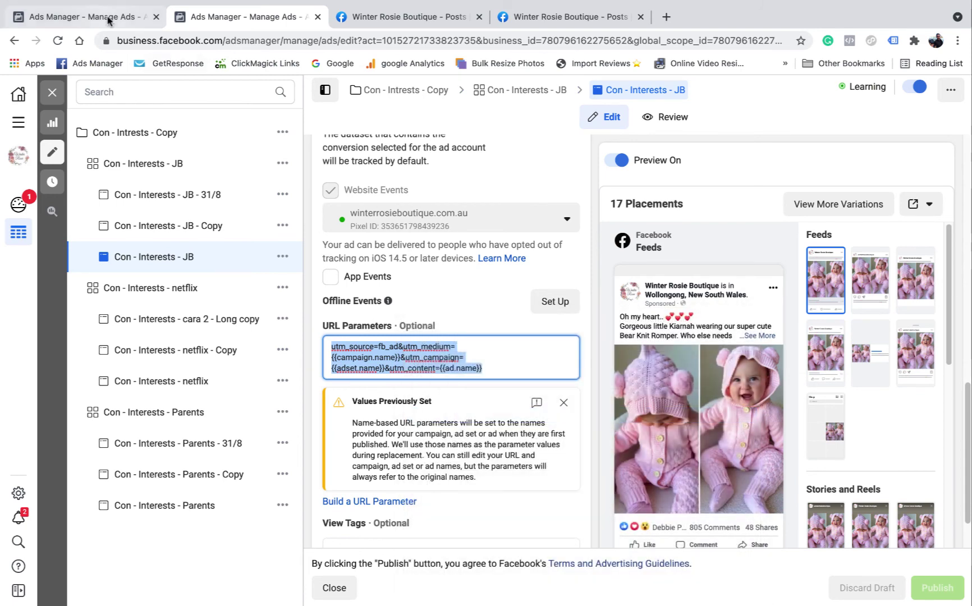
pyautogui.click(348, 414)
pyautogui.rightClick(351, 411)
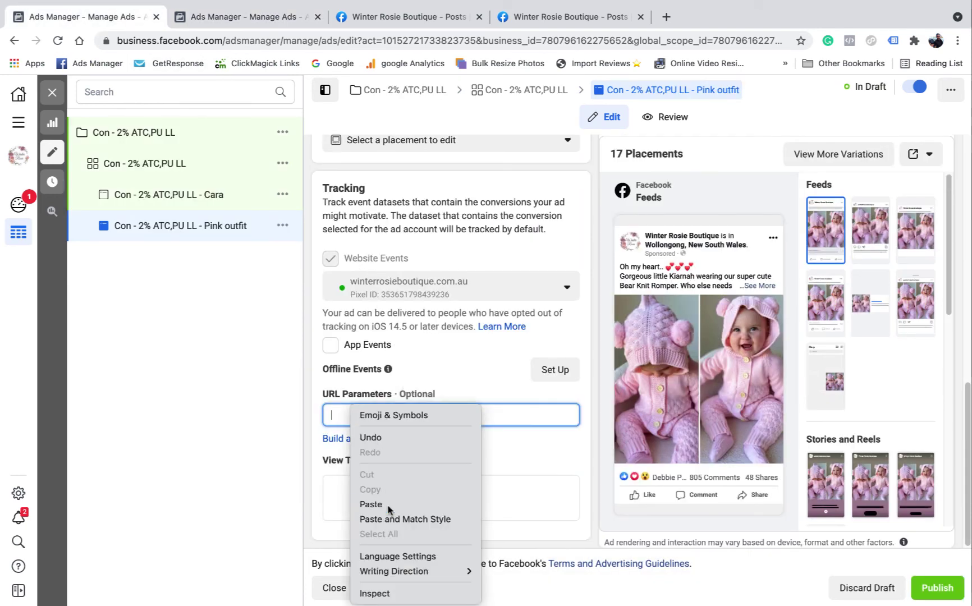
pyautogui.click(388, 504)
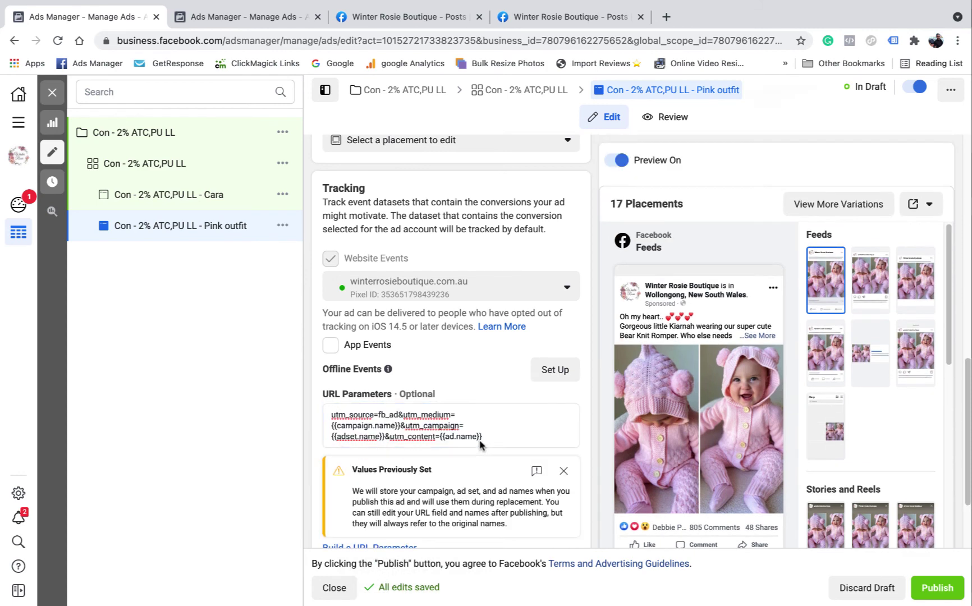
# - Paste the same UTM string into the Cara ad's URL parameters and save the draft
pyautogui.click(194, 196)
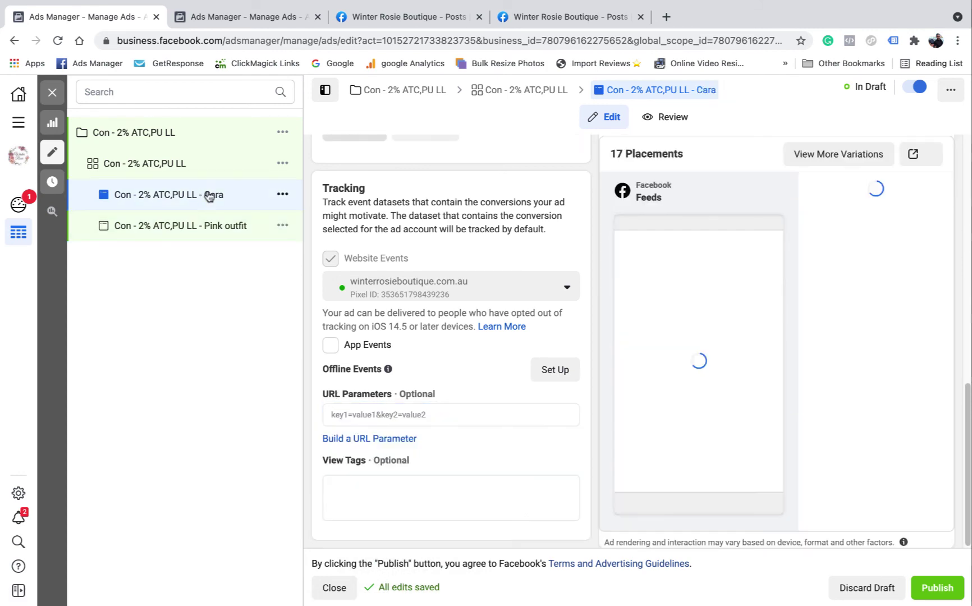
pyautogui.rightClick(375, 415)
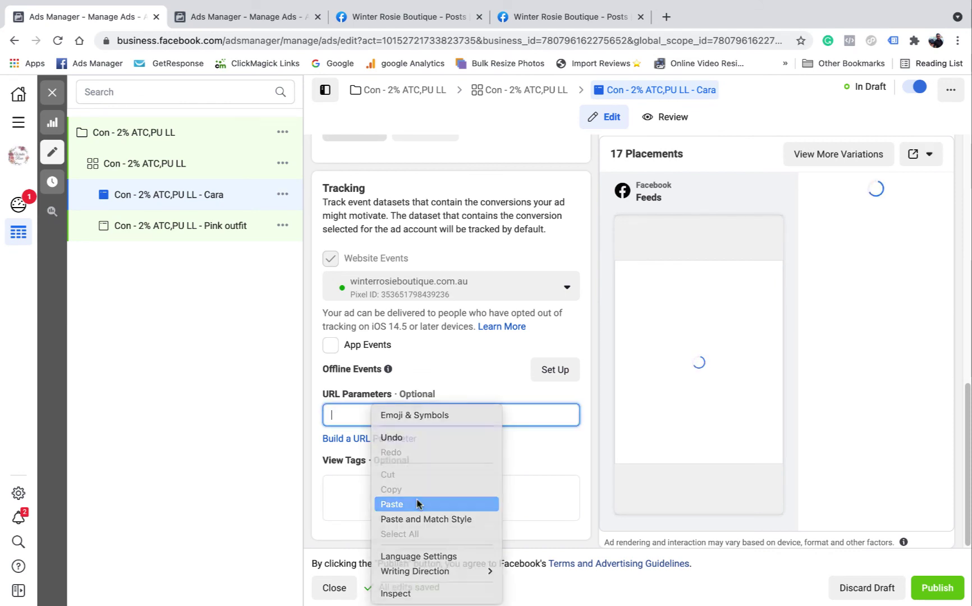
pyautogui.click(417, 504)
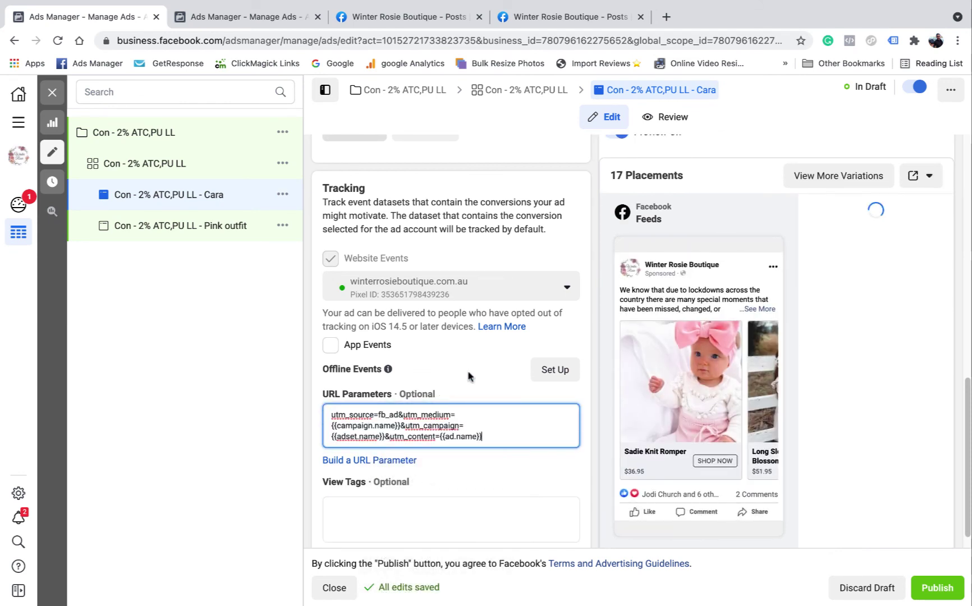
pyautogui.click(468, 376)
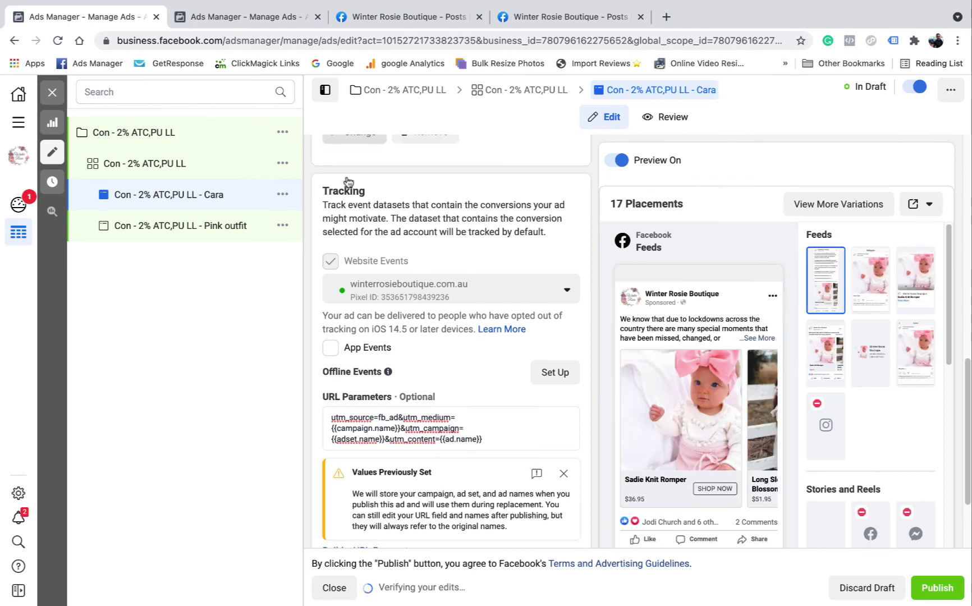
pyautogui.scroll(2, 347, 225)
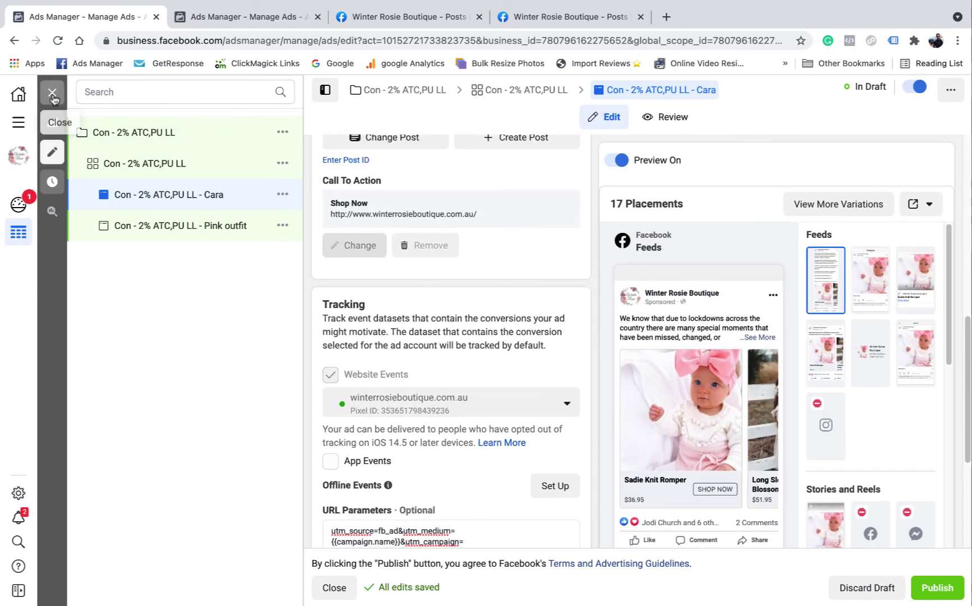
pyautogui.click(52, 95)
# - Open the new campaign's 2% lookalike ad set for editing and review its settings
pyautogui.click(333, 157)
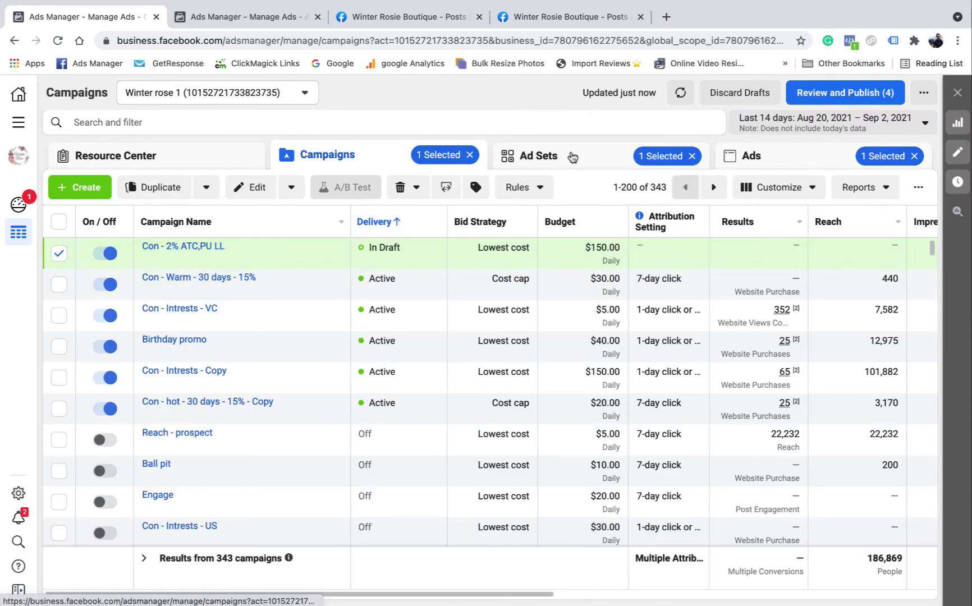
pyautogui.click(572, 157)
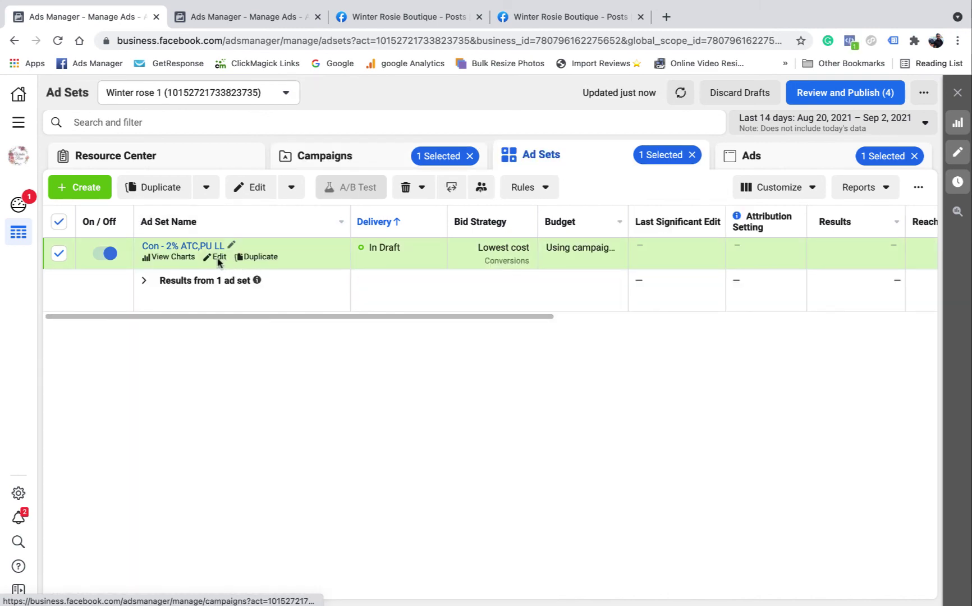
pyautogui.click(219, 258)
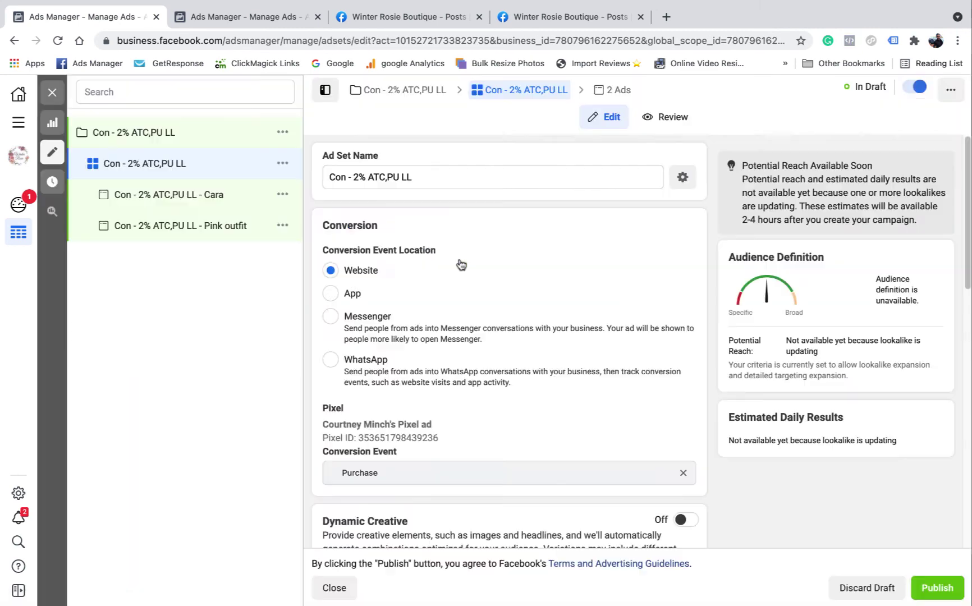
pyautogui.scroll(-10, 478, 289)
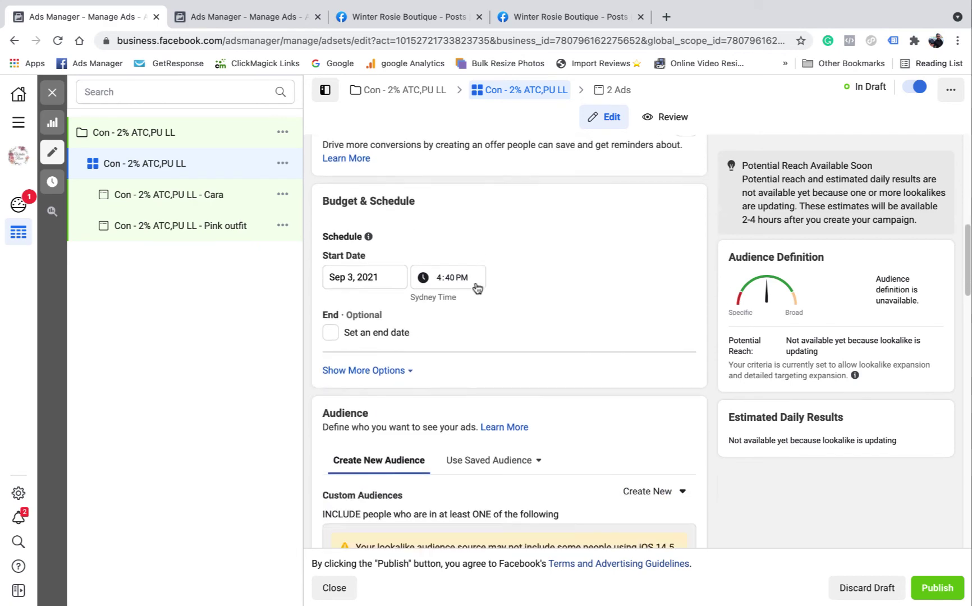
pyautogui.scroll(-2, 479, 298)
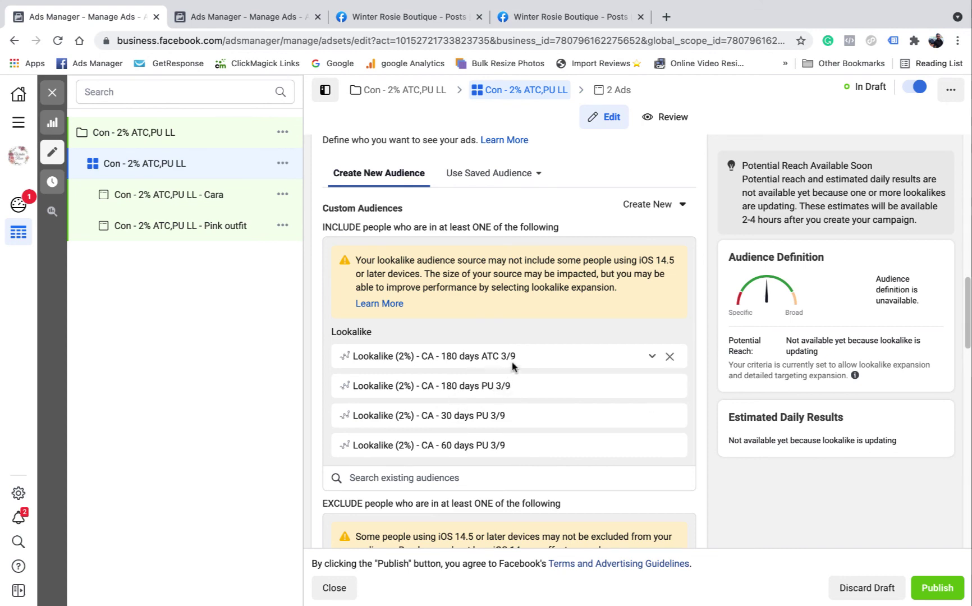
pyautogui.scroll(-4, 502, 365)
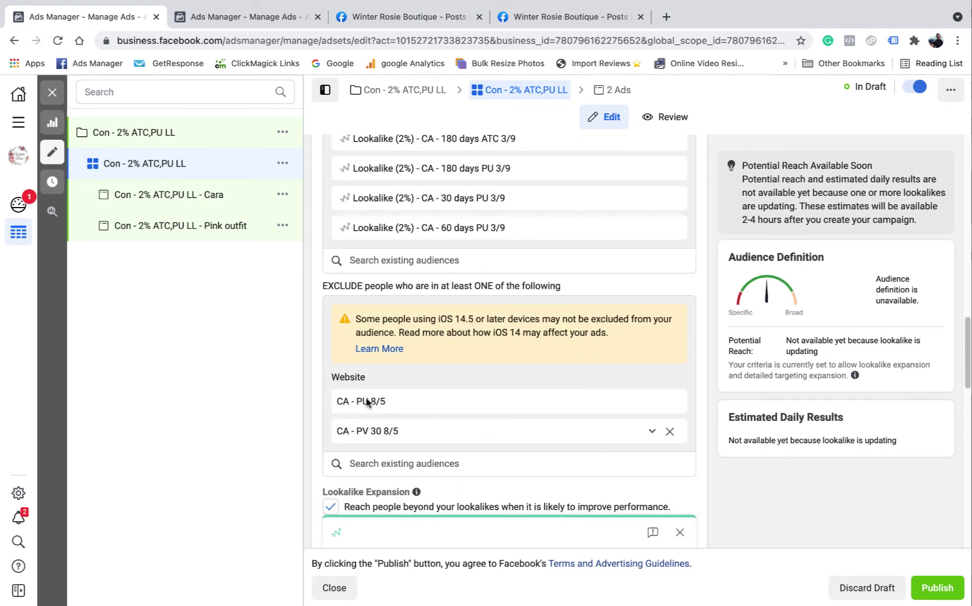
pyautogui.scroll(-5, 480, 369)
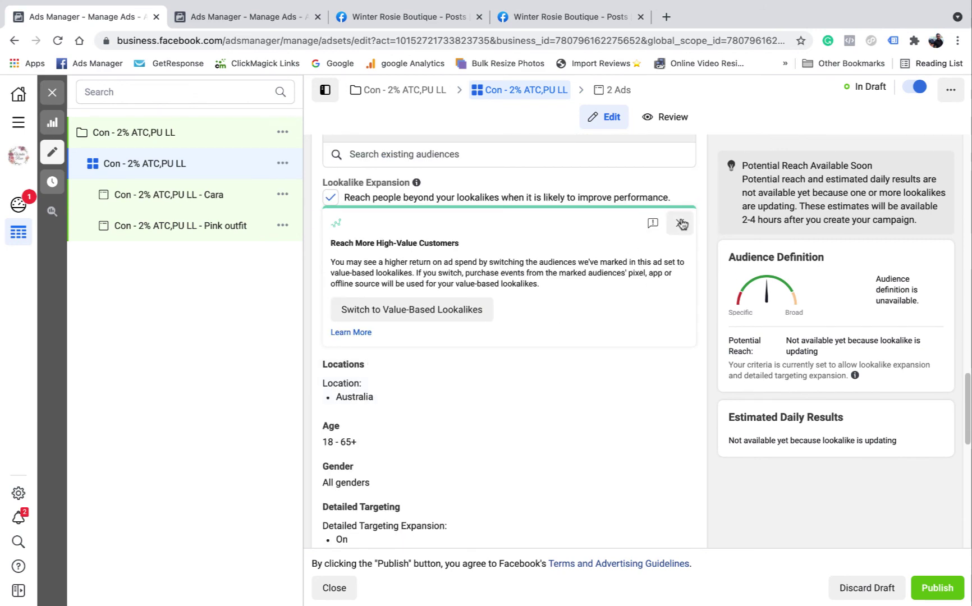
# - Dismiss the value-based lookalikes suggestion, reveal delivery options, then open both ads together
pyautogui.click(680, 225)
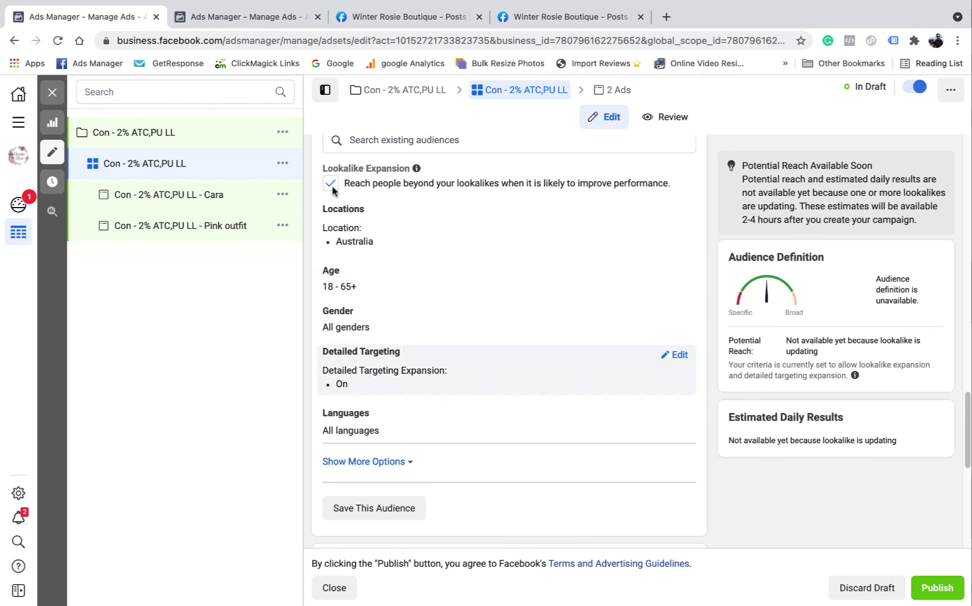
pyautogui.scroll(-2, 406, 438)
pyautogui.scroll(-5, 405, 437)
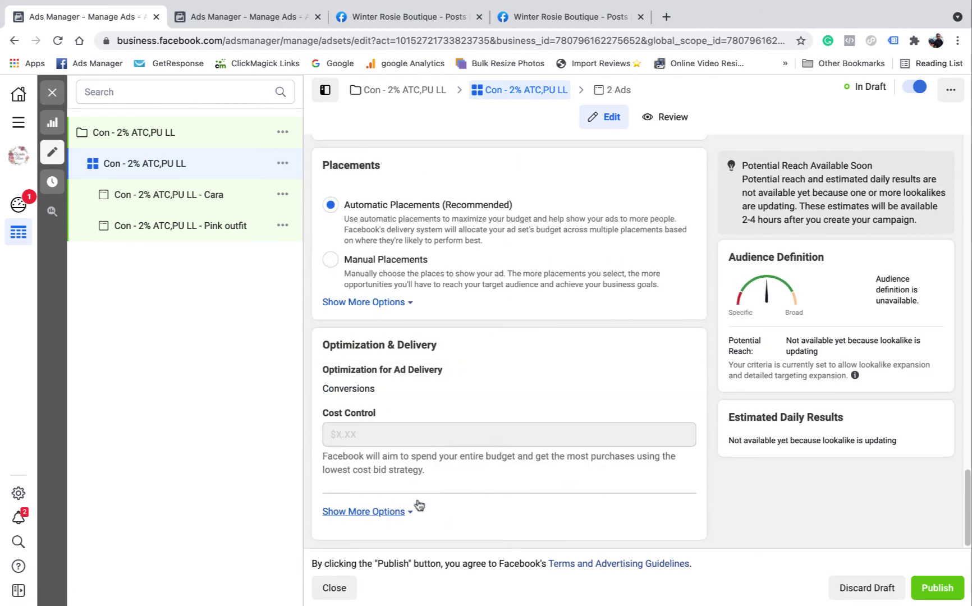
pyautogui.click(414, 508)
pyautogui.scroll(-2, 390, 480)
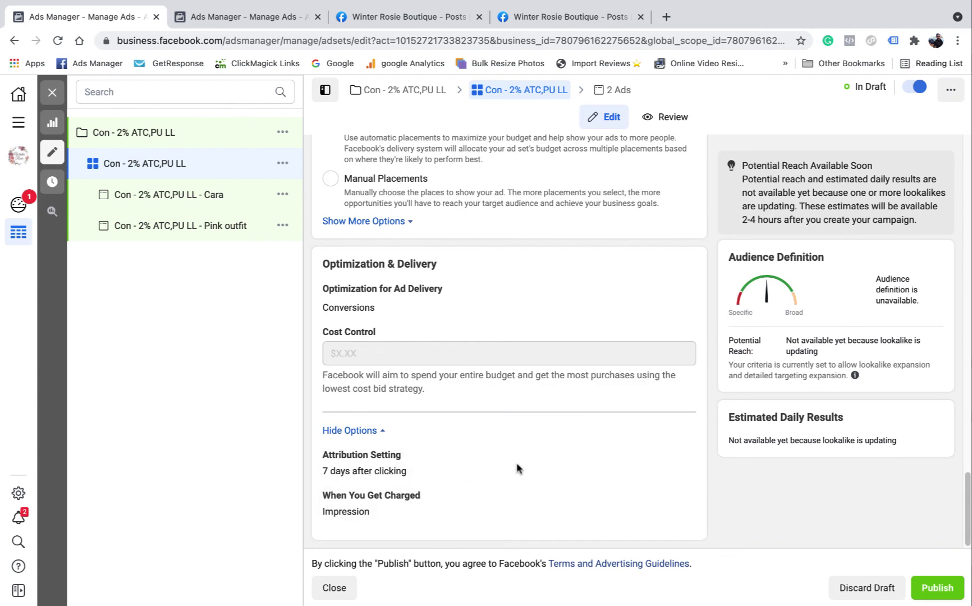
pyautogui.click(627, 94)
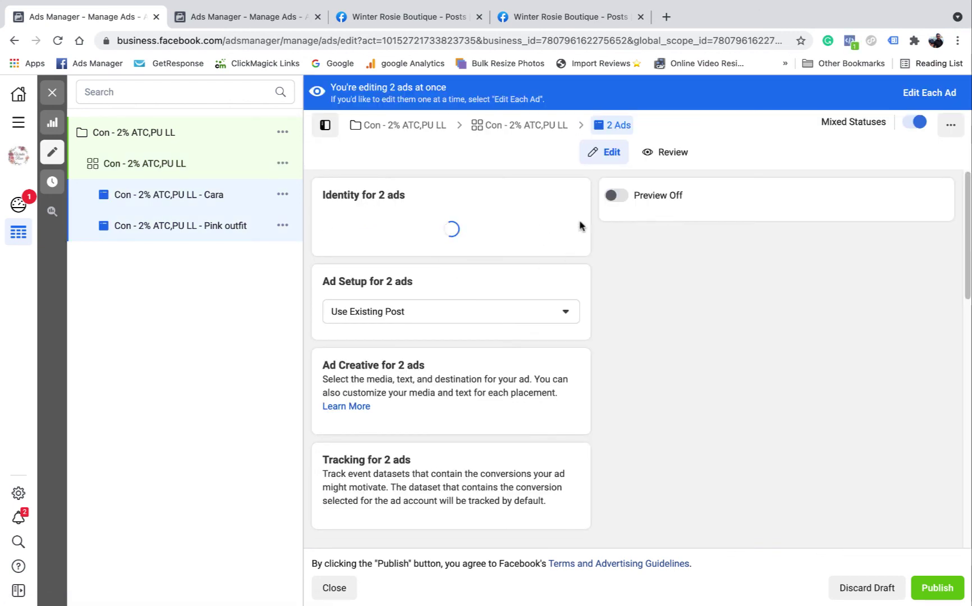
# - Turn on ad previews, check both ads' URL parameters, and publish the campaign, ad set and ads
pyautogui.click(621, 202)
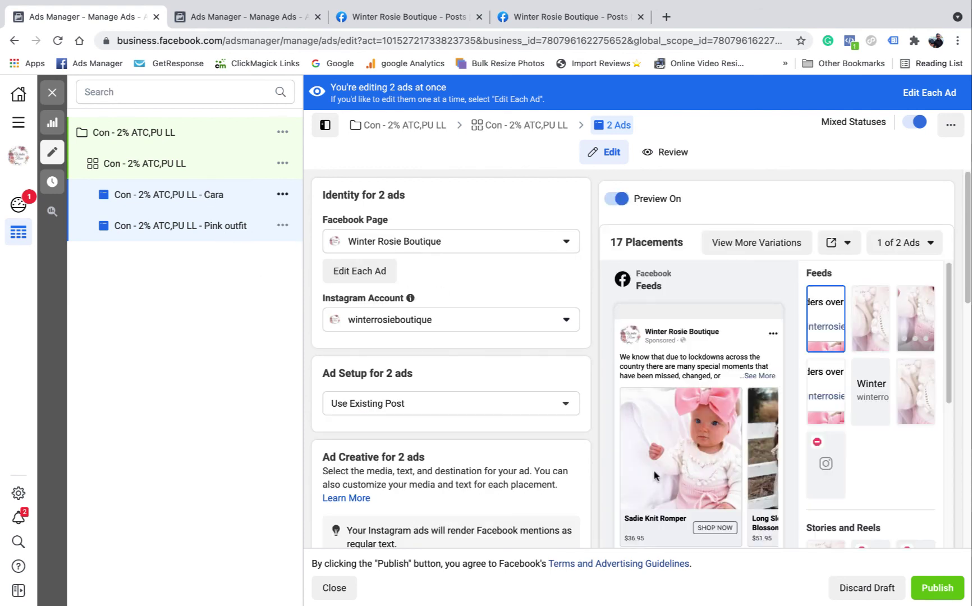
pyautogui.scroll(-2, 456, 321)
pyautogui.scroll(-3, 456, 321)
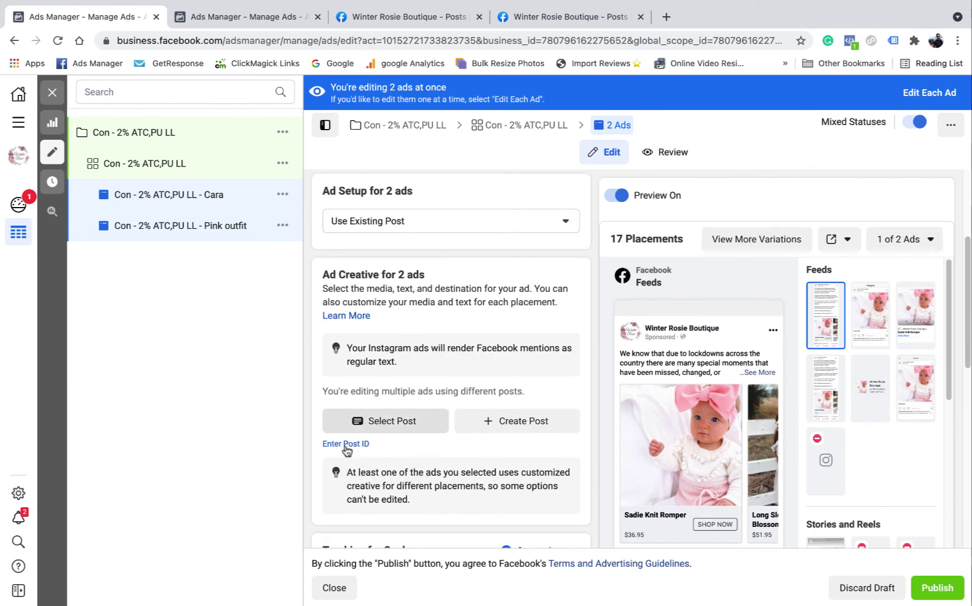
pyautogui.scroll(-4, 435, 404)
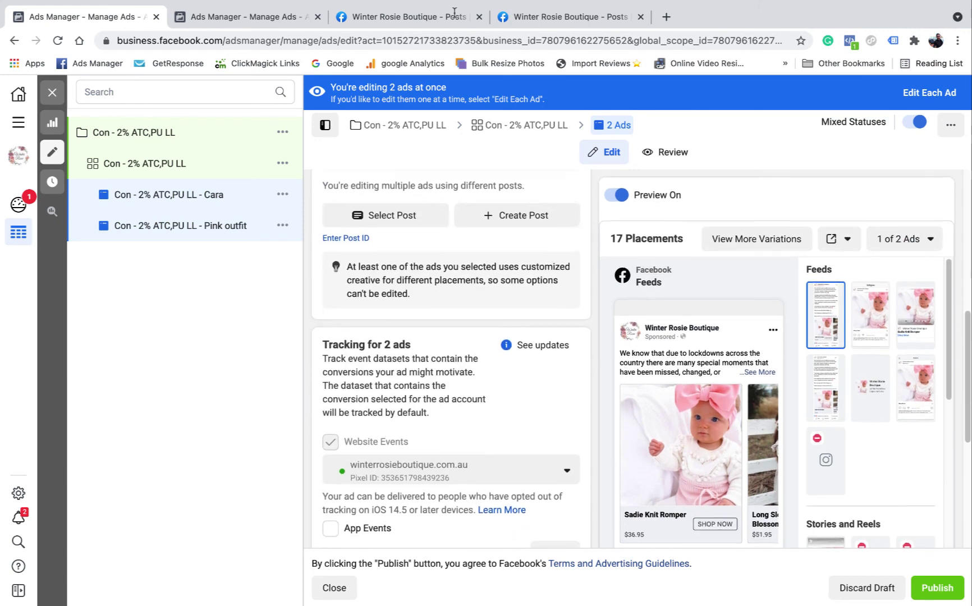
pyautogui.scroll(-3, 480, 355)
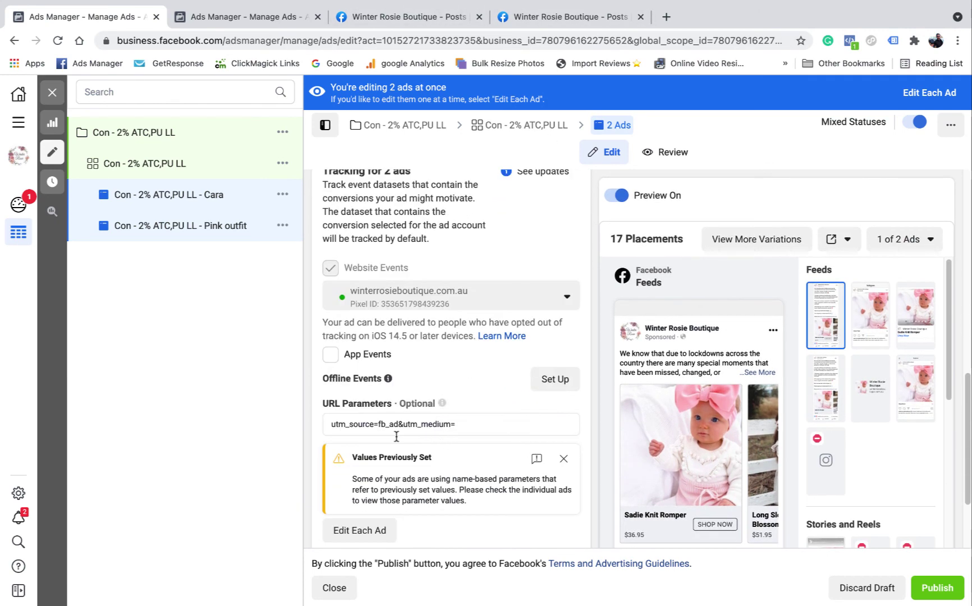
pyautogui.scroll(-2, 450, 441)
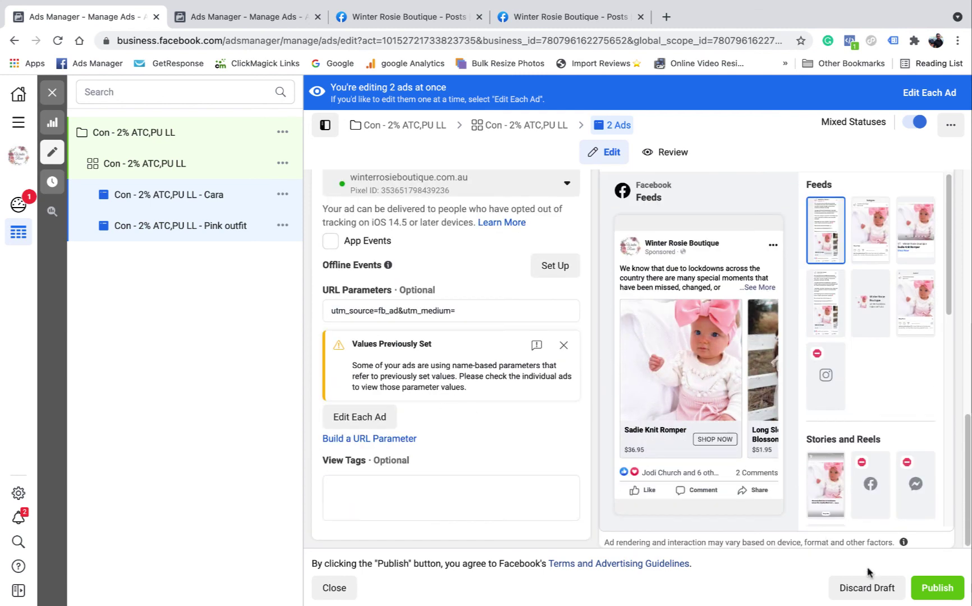
pyautogui.click(945, 597)
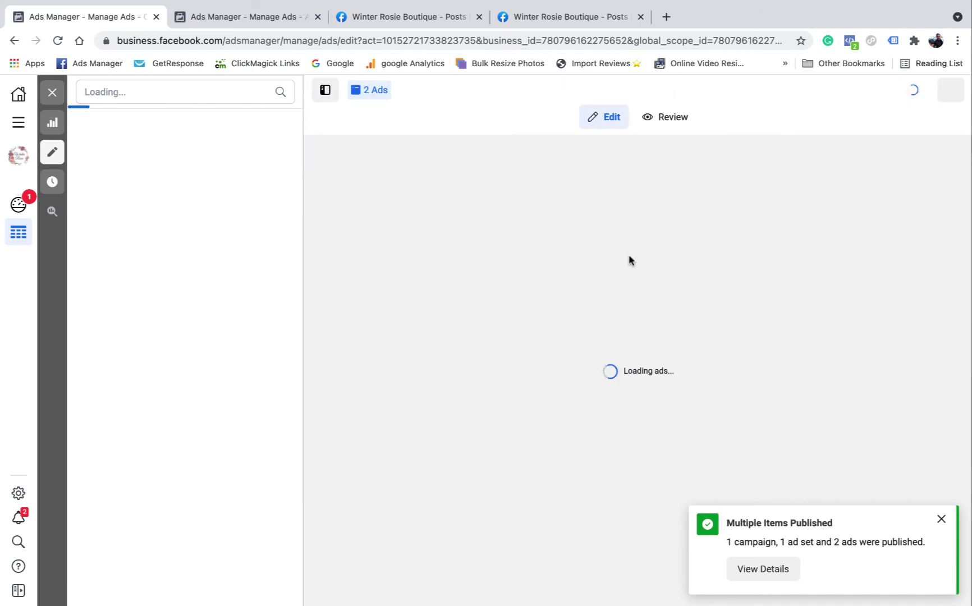
# - Close the duplicate tab and editor, confirm Con - 2% ATC,PU LL is Scheduled at $150.00 daily, then view ads
pyautogui.click(318, 19)
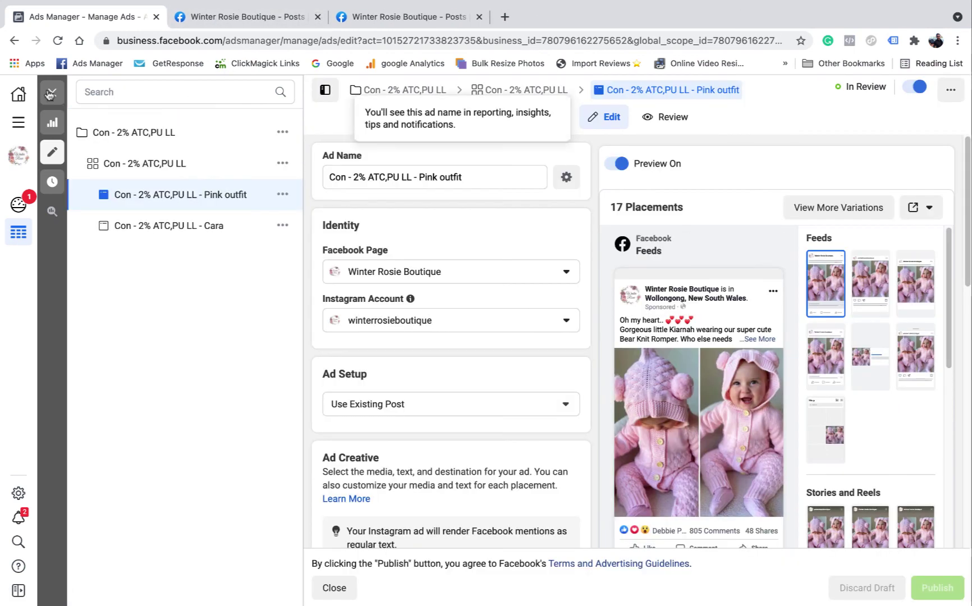
pyautogui.click(55, 94)
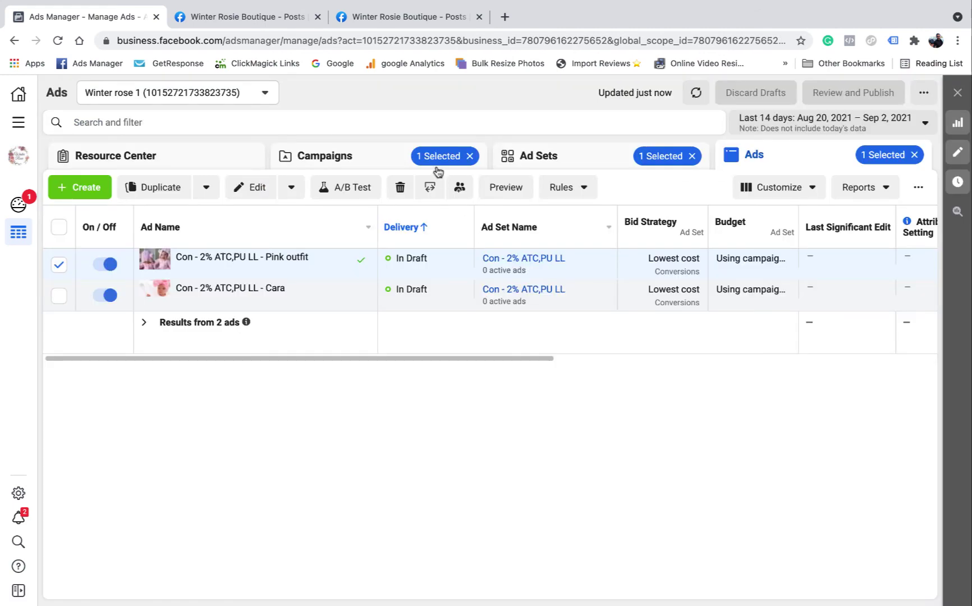
pyautogui.click(337, 158)
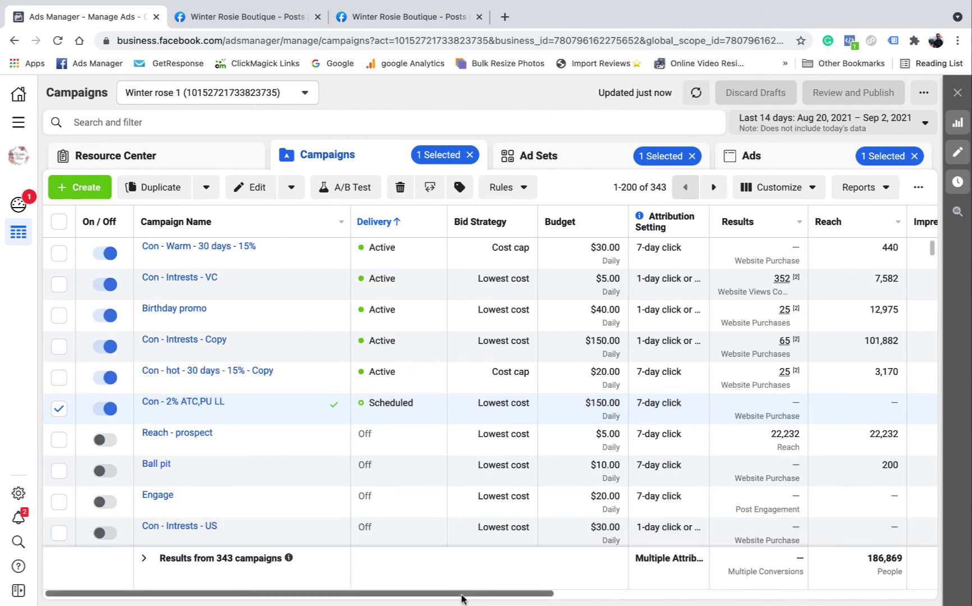
pyautogui.moveTo(462, 598); pyautogui.dragTo(411, 595)
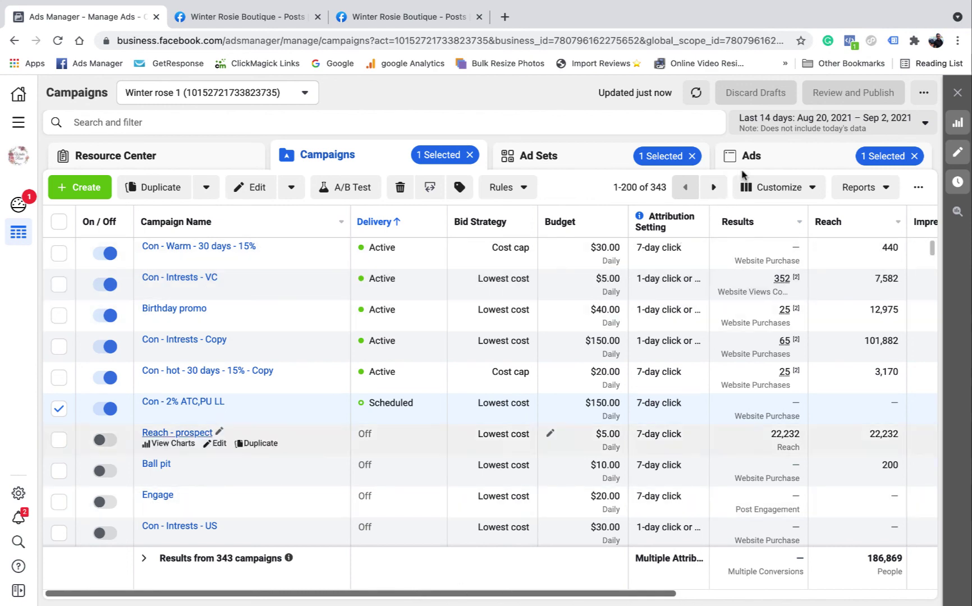
pyautogui.click(786, 156)
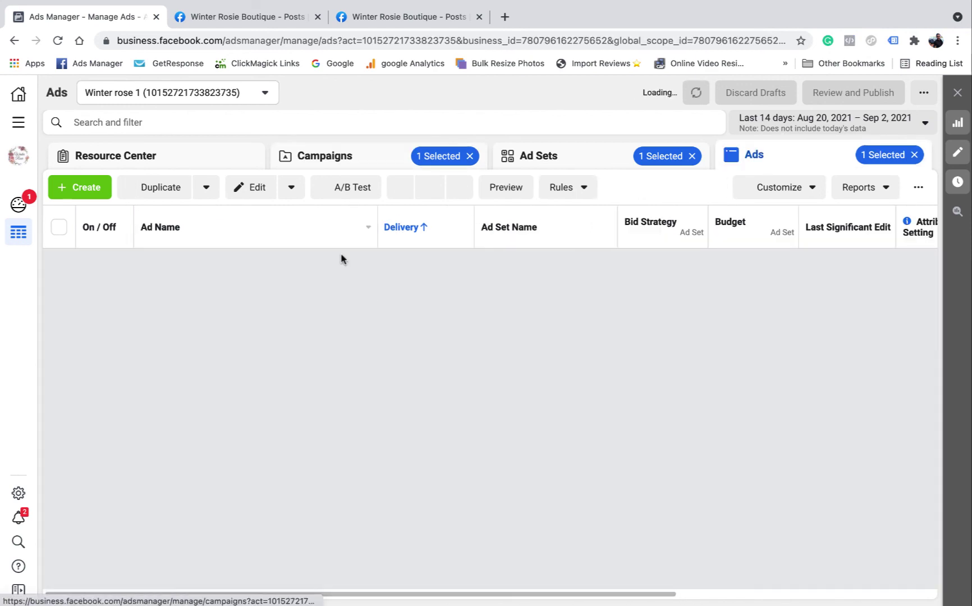